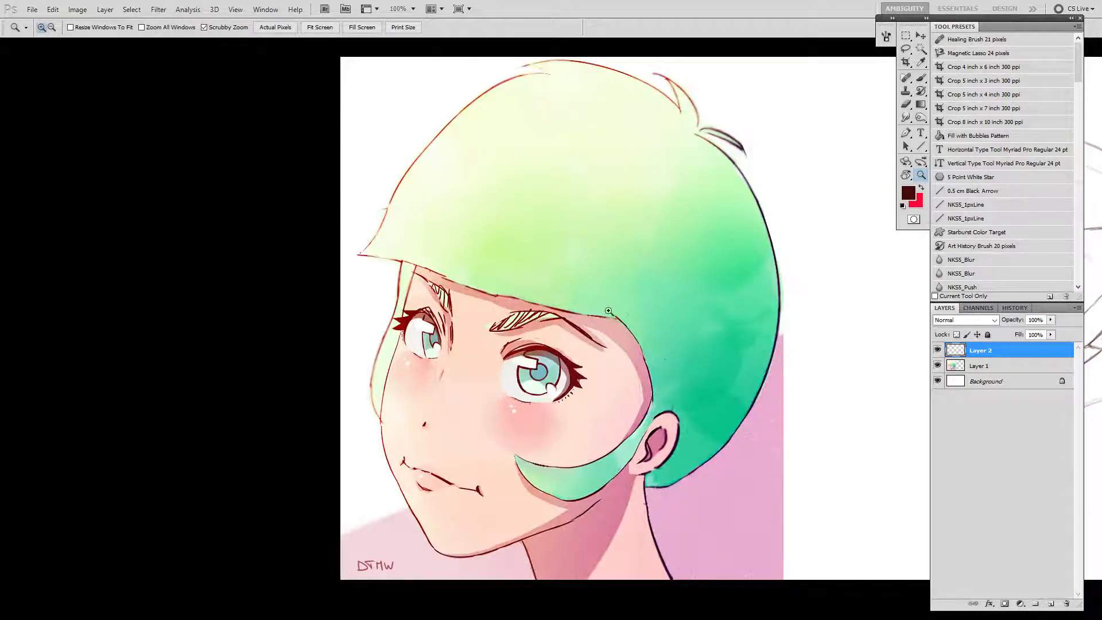
Step: Add a new layer above Layer 2 and hide Layer 2
left_click(1052, 605)
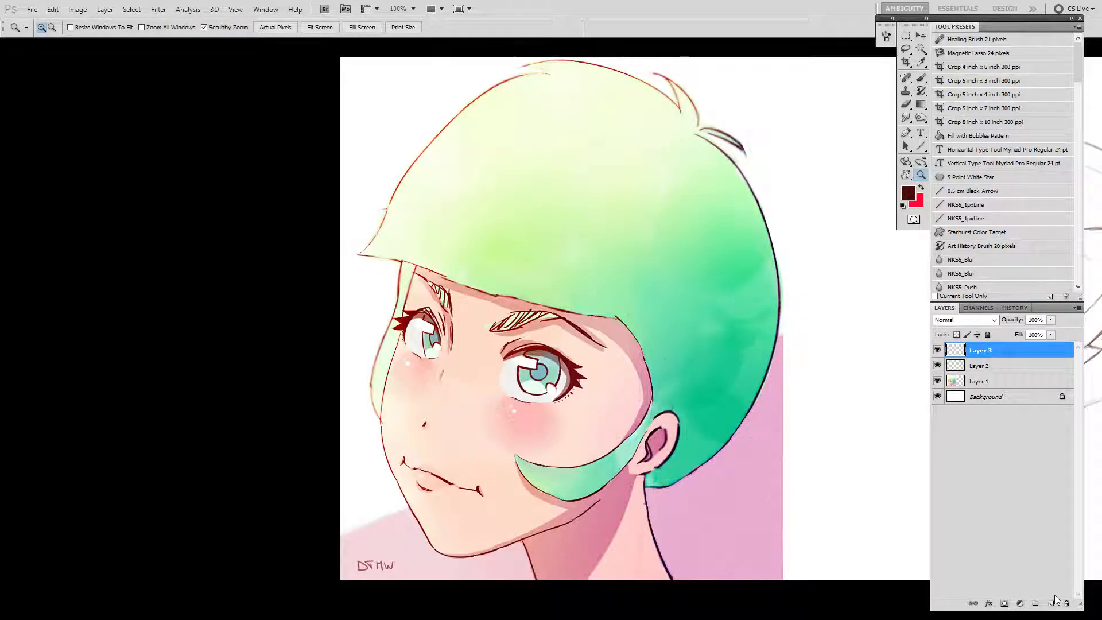
key("b")
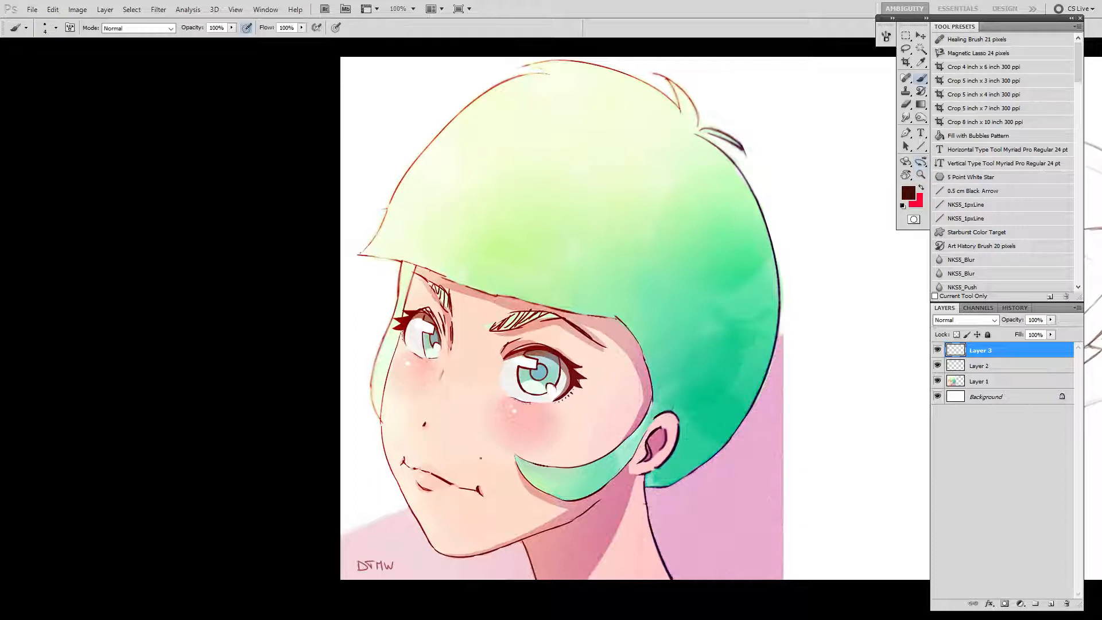
left_click_drag(495, 422, 500, 400)
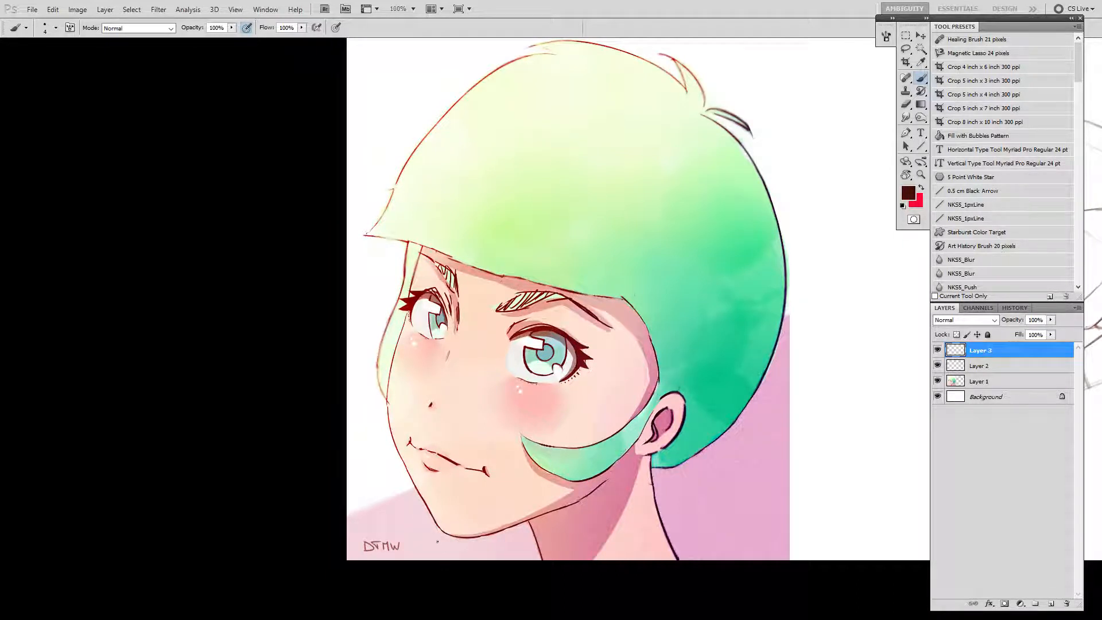
left_click_drag(413, 531, 427, 525)
key("ctrl+z")
left_click(938, 367)
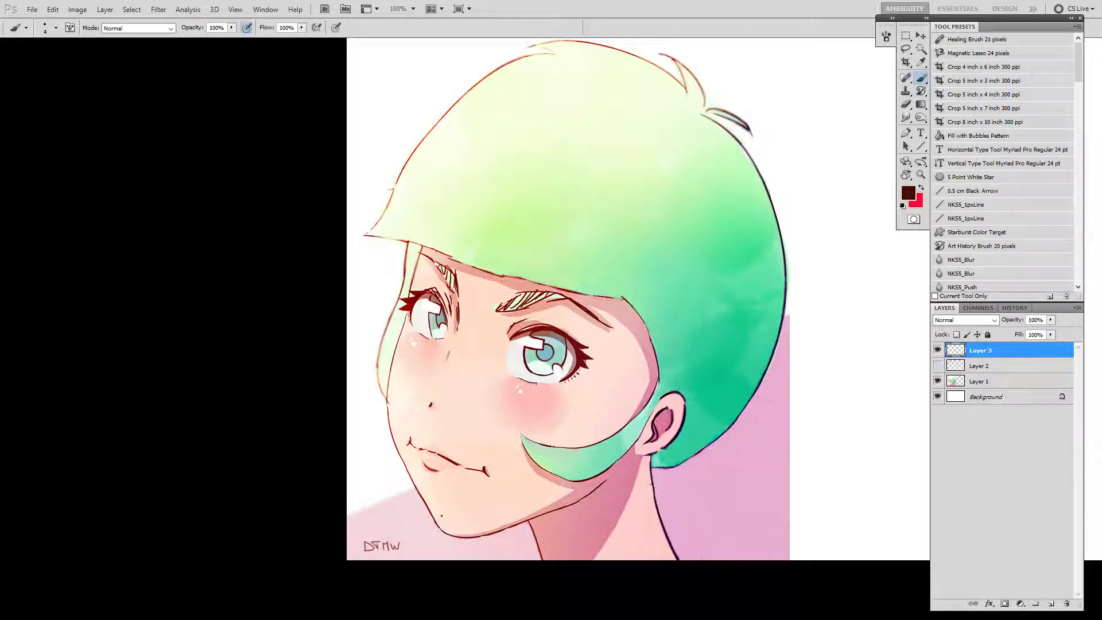
Step: Sketch a curved centre line from the painted portrait's chin to the crown, plus a slanted guide along the far side of the face
mouse_move(448, 535)
left_mouse_down()
mouse_move(429, 478)
mouse_move(429, 403)
mouse_move(448, 428)
mouse_move(451, 406)
mouse_move(437, 392)
mouse_move(480, 351)
mouse_move(460, 367)
mouse_move(525, 174)
mouse_move(519, 181)
mouse_move(595, 117)
mouse_move(575, 114)
mouse_move(687, 86)
left_mouse_up()
mouse_move(472, 452)
left_mouse_down()
mouse_move(494, 408)
mouse_move(486, 434)
left_mouse_up()
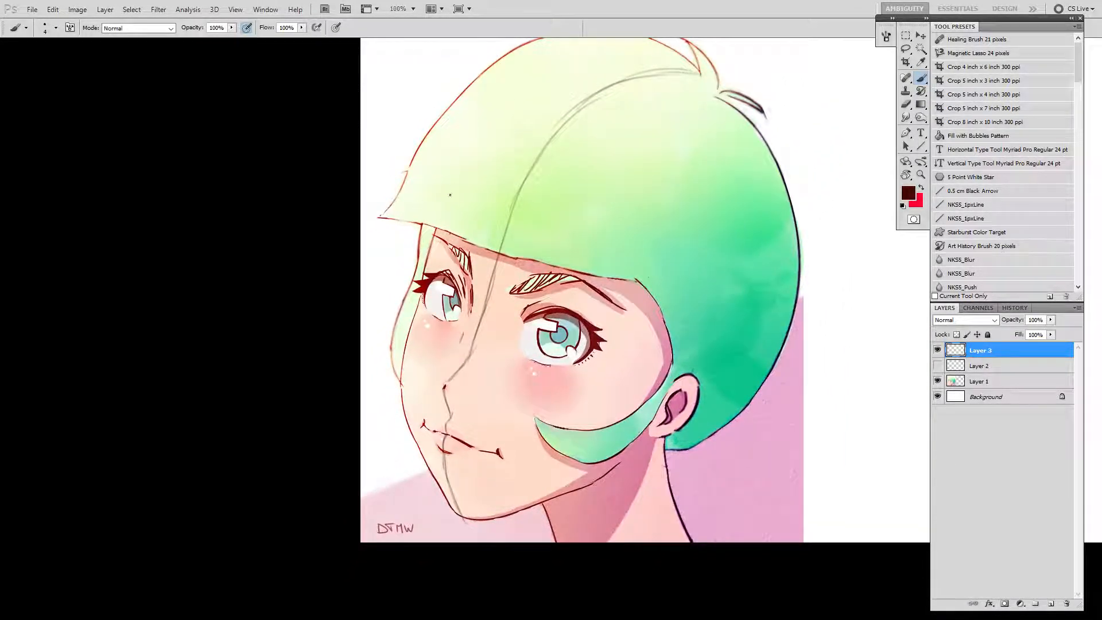
mouse_move(405, 389)
left_mouse_down()
mouse_move(454, 182)
mouse_move(400, 397)
mouse_move(439, 538)
left_mouse_up()
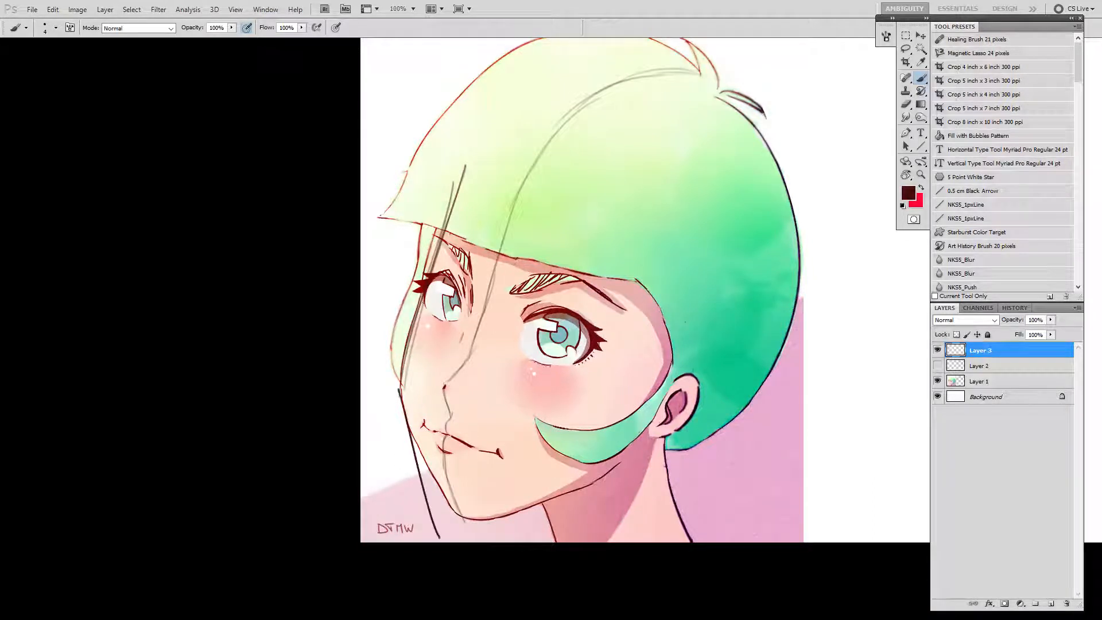
Step: Undo the slanted guide strokes and clear everything drawn on Layer 3
key("ctrl+alt+z")
key("ctrl+alt+z")
key("ctrl+alt+z")
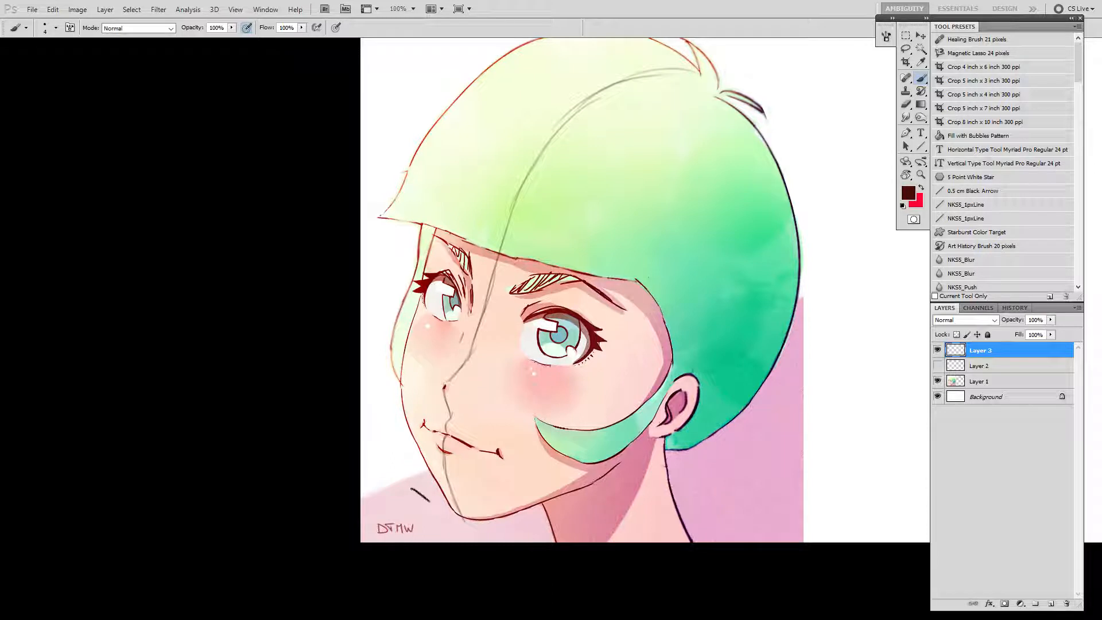
key("ctrl+a")
key("Delete")
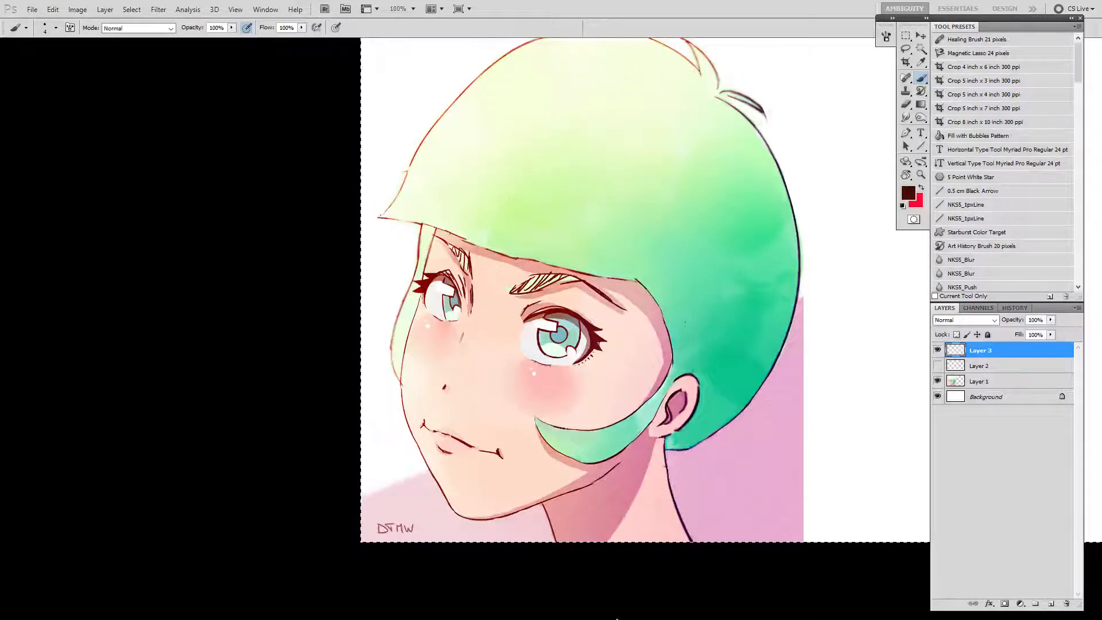
key("ctrl+d")
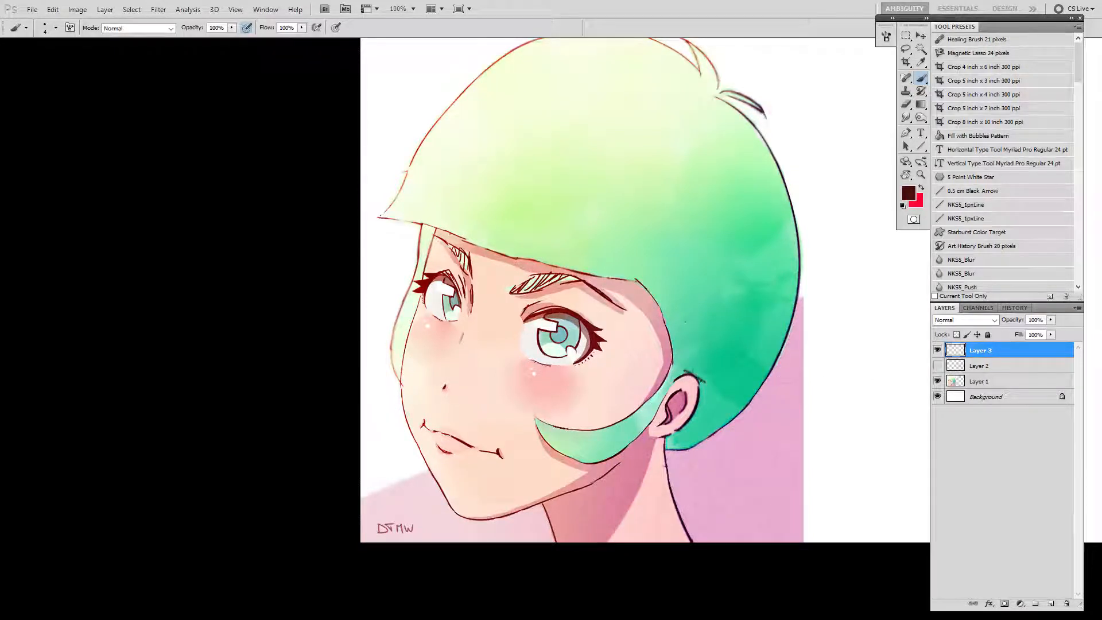
Step: Mark the top and bottom of the ear with short dashes, move the marks to the near eye and rotate them about -20°
left_click_drag(685, 372, 707, 383)
left_click_drag(647, 434, 661, 442)
left_click_drag(693, 386, 566, 320)
key("ctrl+t")
left_click_drag(623, 350, 632, 361)
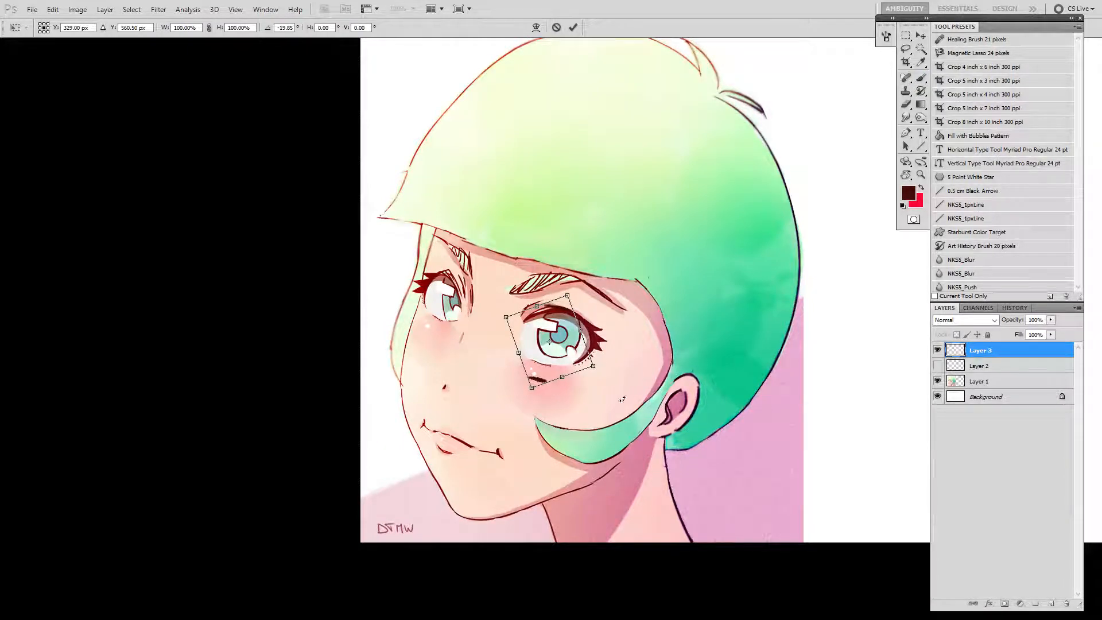
key("Return")
Step: Try short crease lines under the far eye and beside the nose, and remove them
key("b")
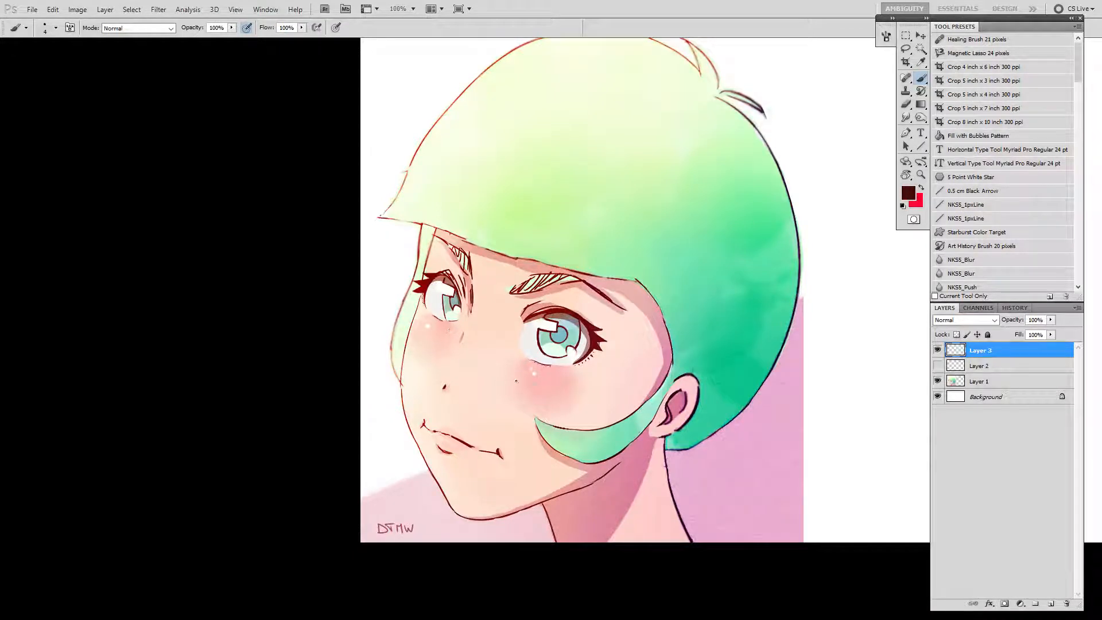
mouse_move(517, 381)
left_mouse_down()
mouse_move(433, 345)
mouse_move(457, 351)
left_mouse_up()
key("ctrl+z")
mouse_move(420, 320)
left_mouse_down()
mouse_move(446, 339)
mouse_move(433, 328)
left_mouse_up()
left_click_drag(442, 327, 446, 339)
key("ctrl+alt+z")
key("ctrl+alt+z")
left_click_drag(429, 324, 442, 330)
key("e")
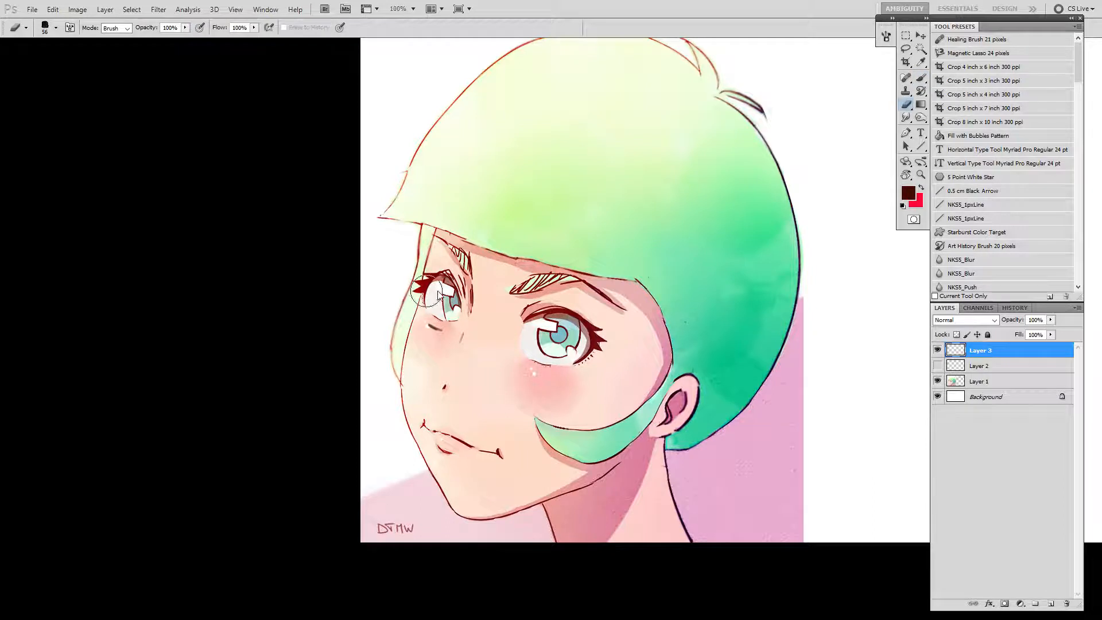
left_click_drag(436, 319, 441, 322)
Step: Draw direction arrows along both eyebrows of the painted portrait and clear them from Layer 3
key("b")
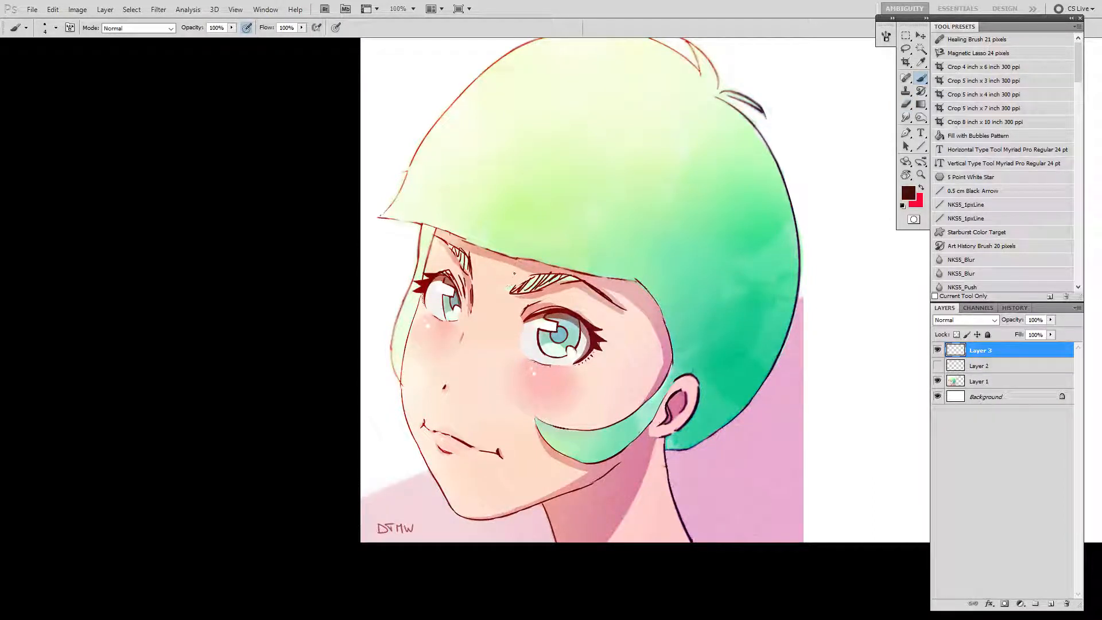
mouse_move(509, 275)
left_mouse_down()
mouse_move(577, 259)
mouse_move(643, 313)
left_mouse_up()
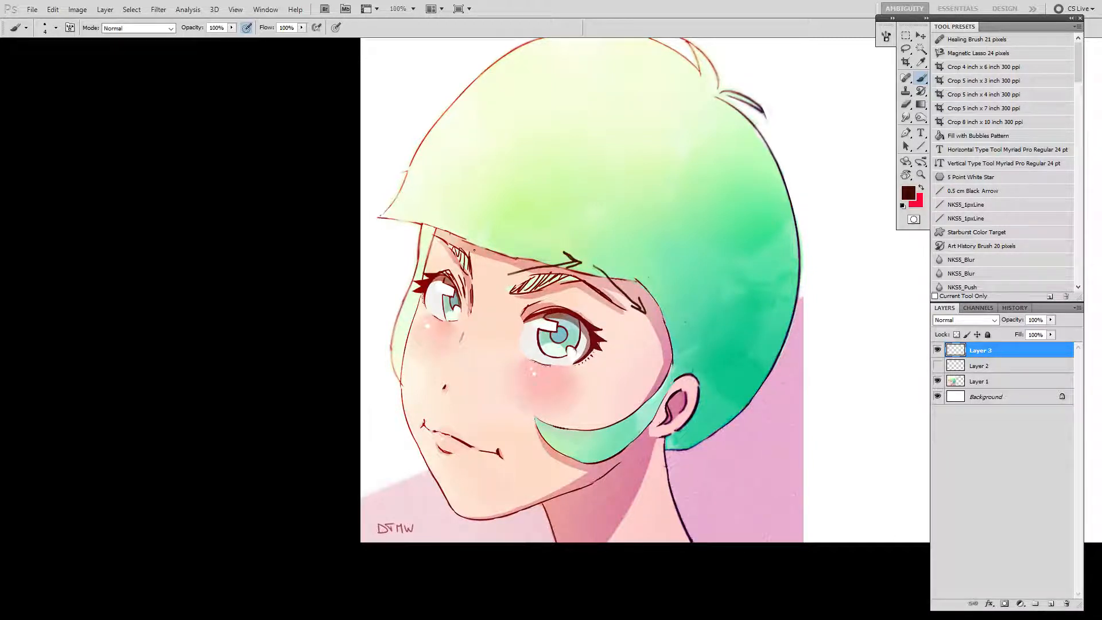
mouse_move(470, 249)
left_mouse_down()
mouse_move(439, 234)
mouse_move(456, 233)
left_mouse_up()
key("ctrl+a")
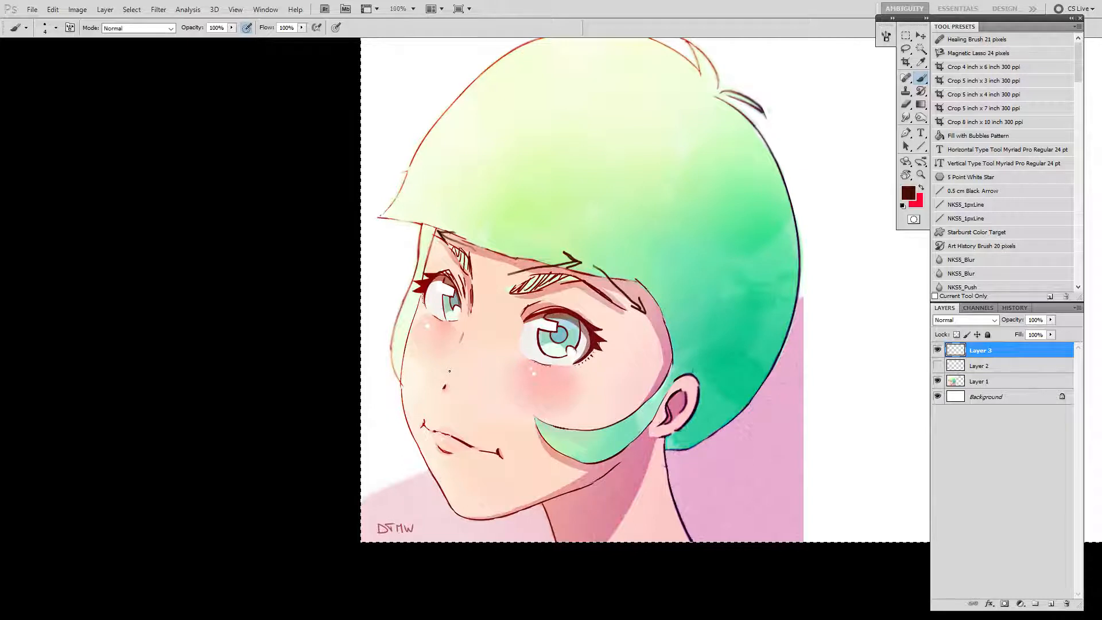
key("Delete")
key("ctrl+d")
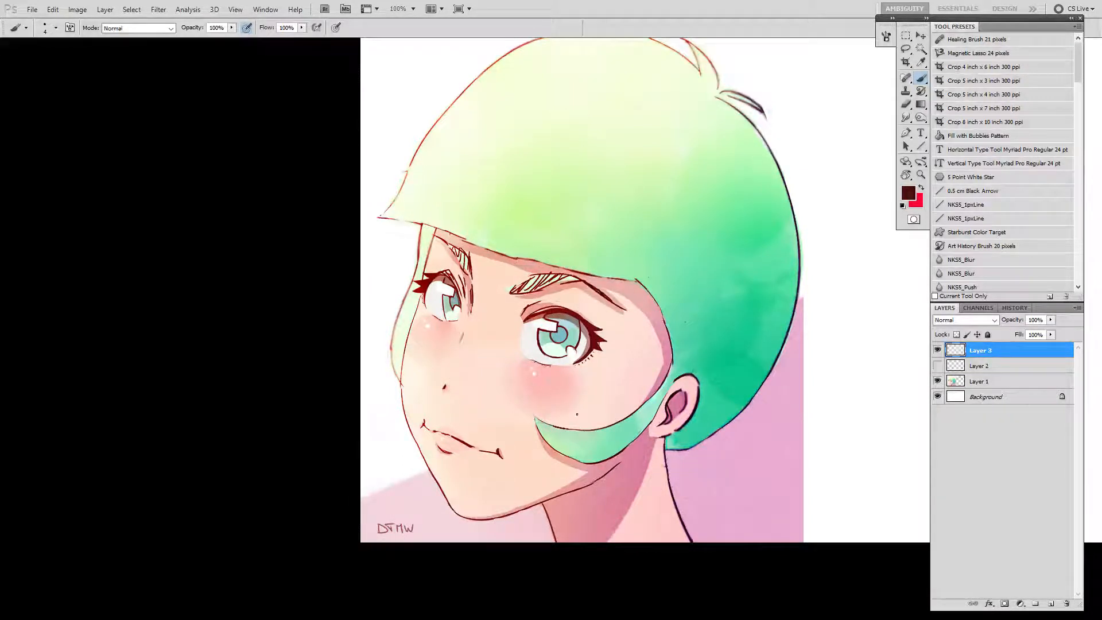
Step: Sketch the nose bridge contour with arrows pointing at the nose, and erase these marks
left_click_drag(595, 356, 666, 324)
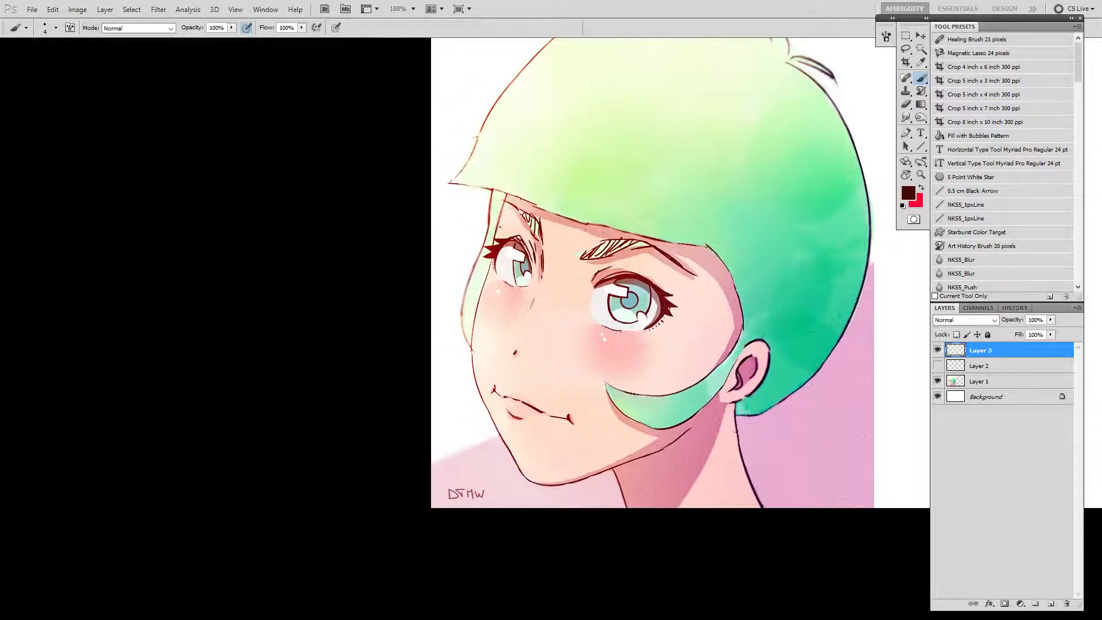
left_click_drag(540, 279, 508, 319)
key("ctrl+z")
mouse_move(542, 279)
left_mouse_down()
mouse_move(508, 345)
mouse_move(498, 321)
mouse_move(531, 357)
mouse_move(553, 345)
left_mouse_up()
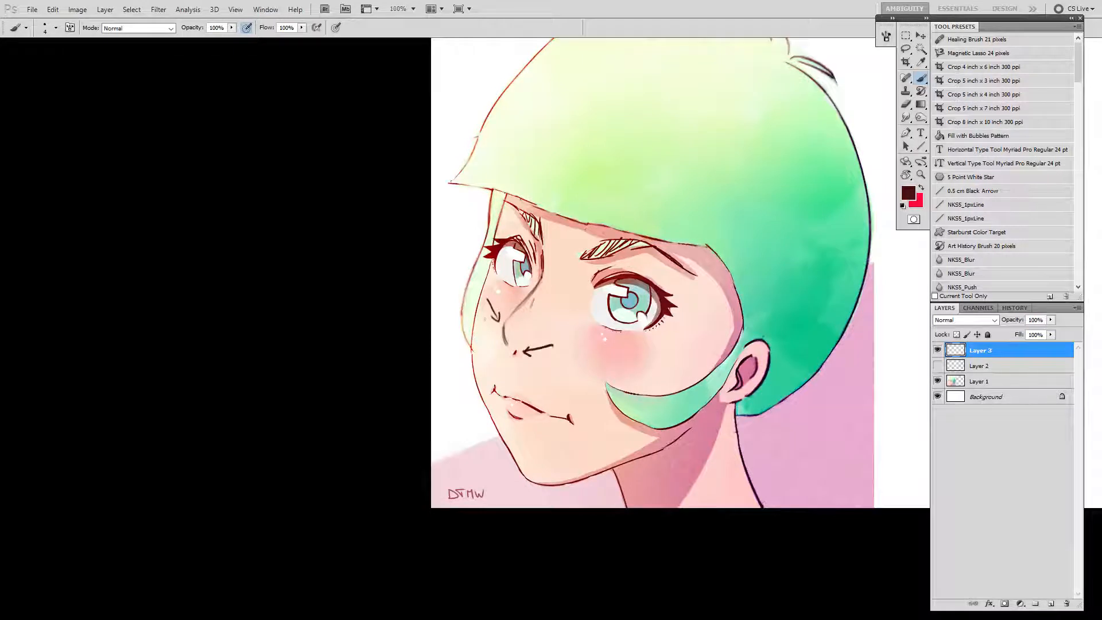
key("e")
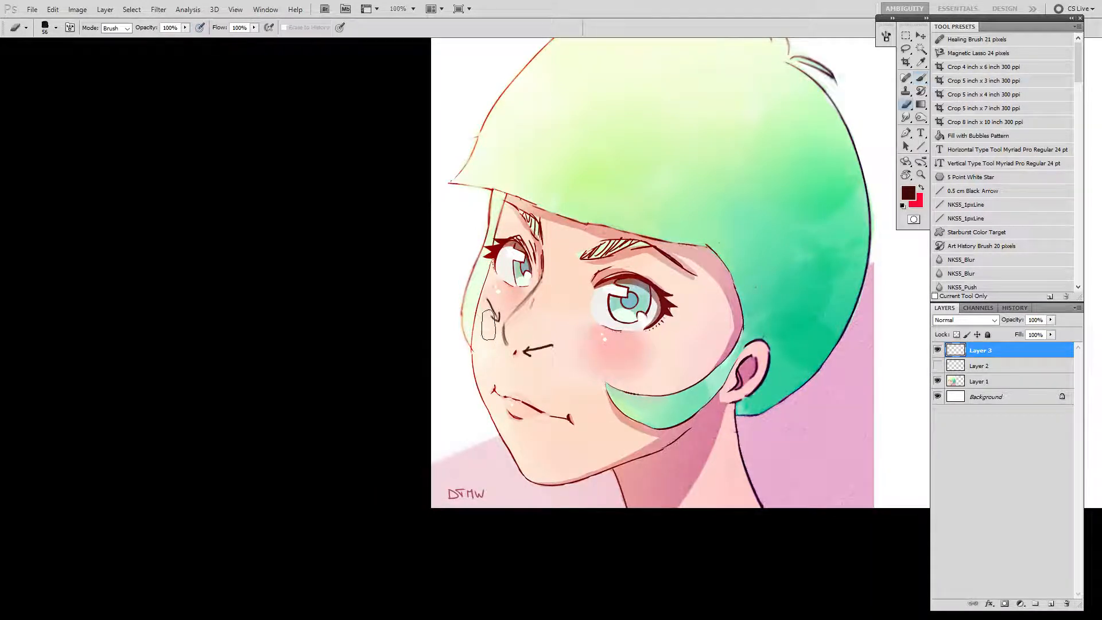
left_click_drag(493, 310, 540, 350)
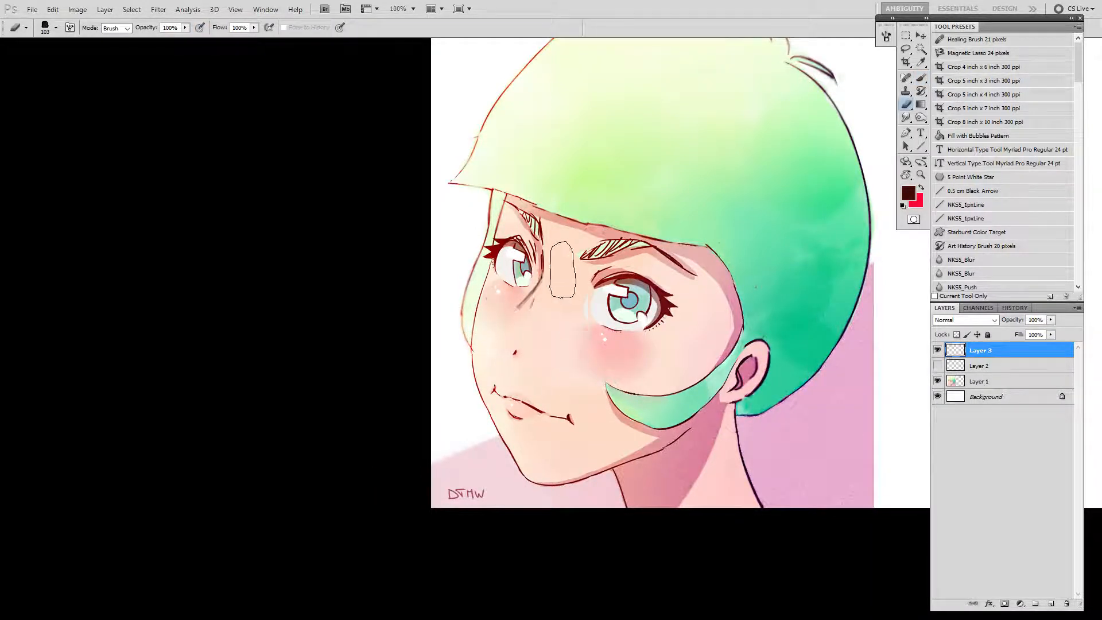
Step: Draw small arrows at the near eye's outer corner and the top of the ear, and erase them
key("b")
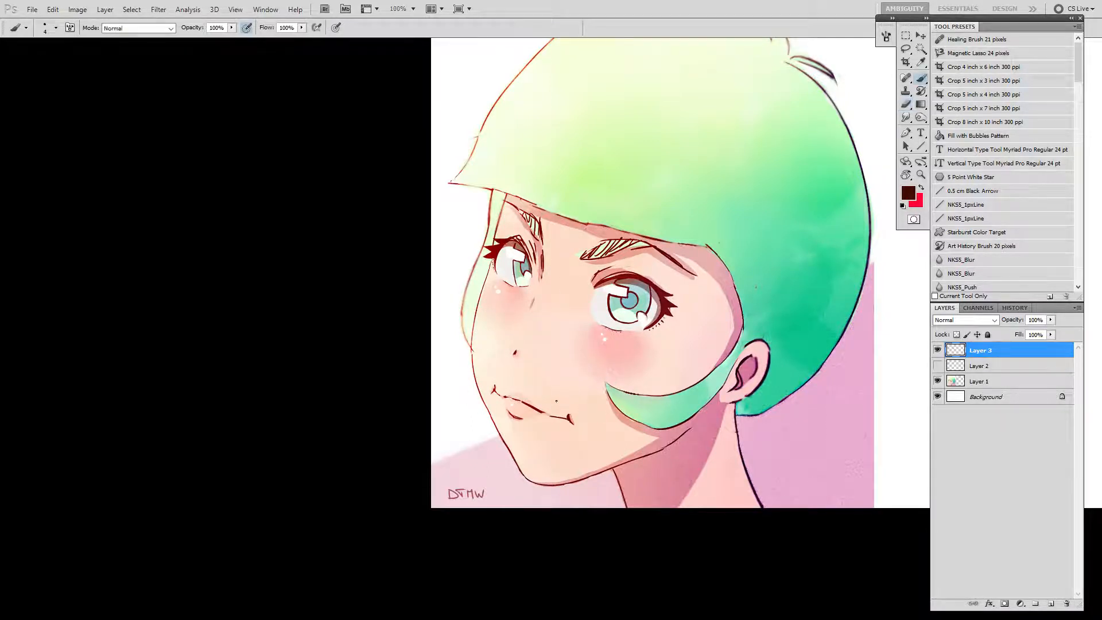
mouse_move(655, 404)
left_mouse_down()
mouse_move(569, 421)
mouse_move(581, 456)
mouse_move(669, 454)
mouse_move(657, 454)
left_mouse_up()
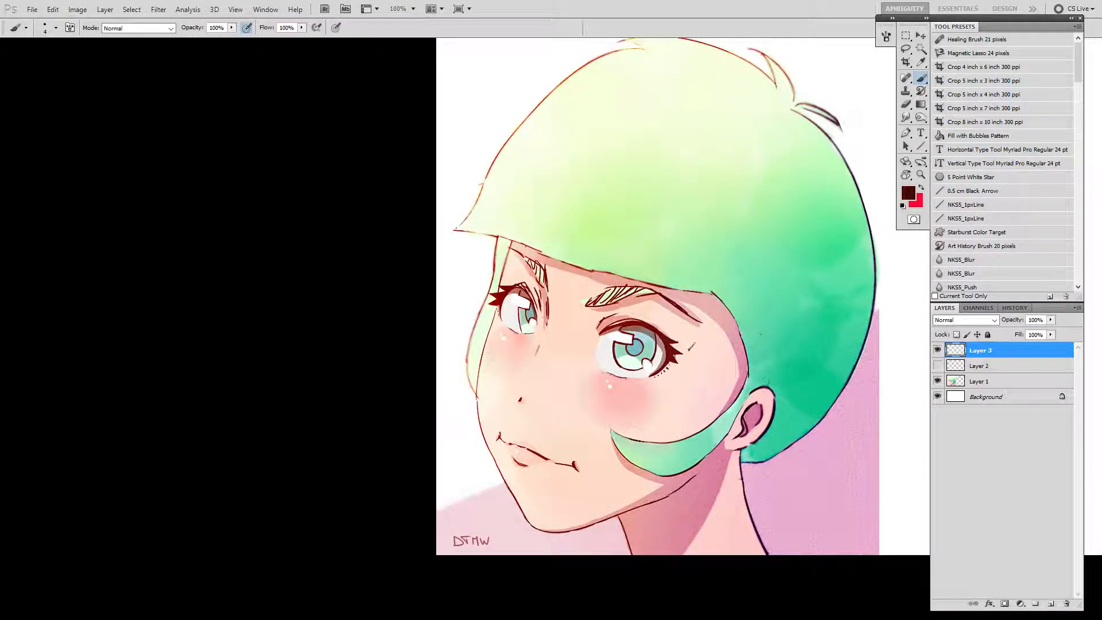
left_click_drag(688, 350, 693, 348)
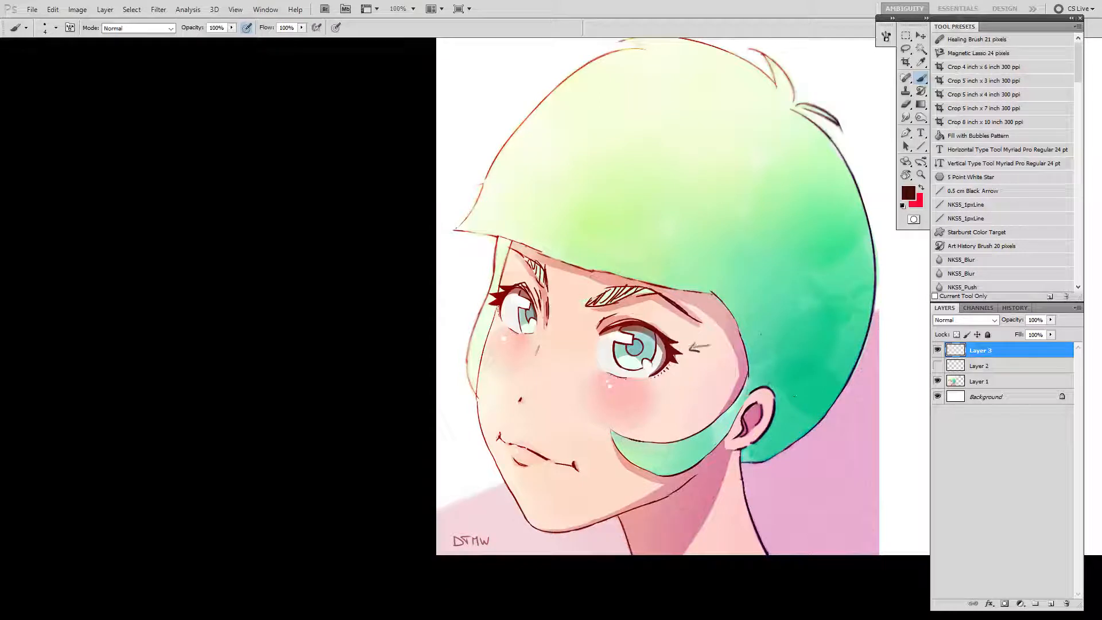
mouse_move(770, 405)
left_mouse_down()
mouse_move(784, 396)
mouse_move(781, 413)
mouse_move(778, 390)
left_mouse_up()
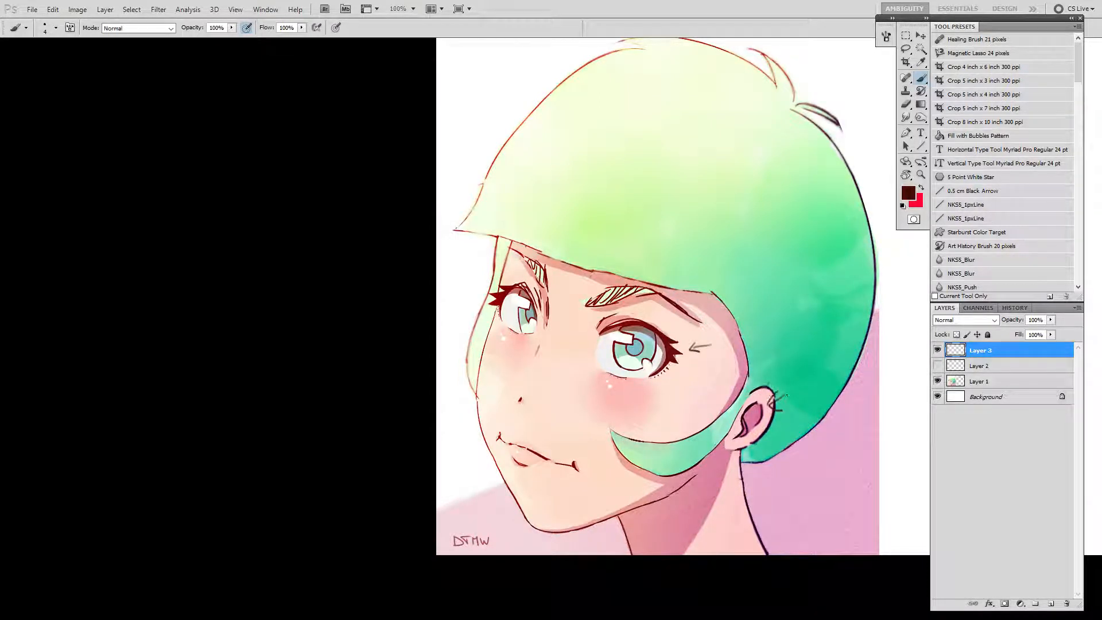
key("e")
left_click_drag(726, 347, 683, 353)
left_click_drag(782, 396, 772, 411)
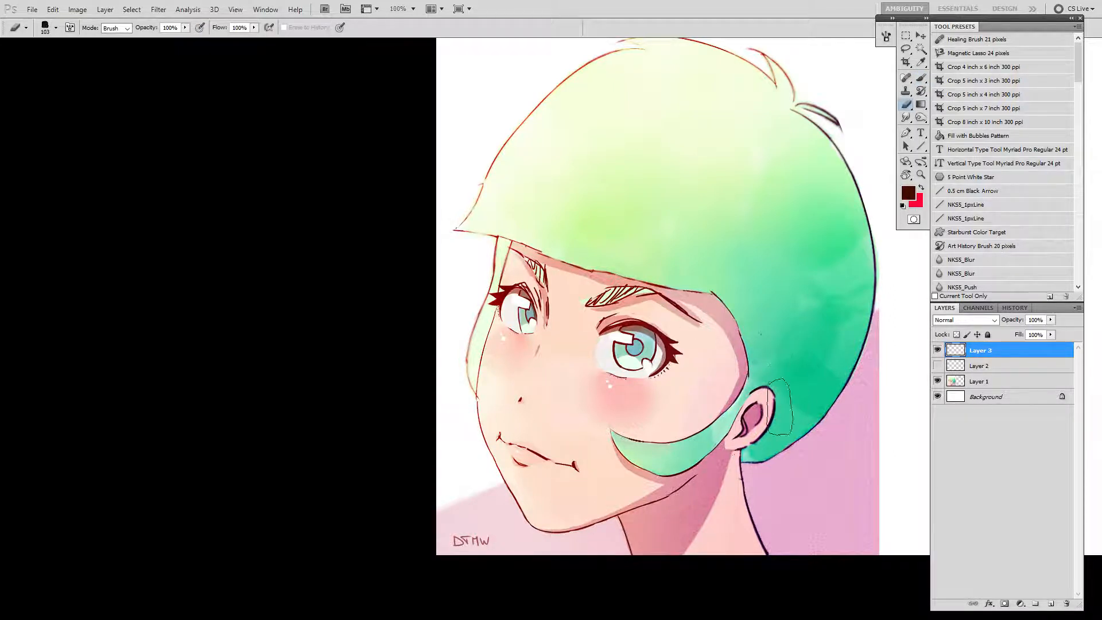
Step: Show Layer 2 again to bring back the pencil sketch beside the painted portrait
left_click(734, 456)
mouse_move(815, 443)
left_mouse_down()
mouse_move(657, 419)
mouse_move(526, 427)
left_mouse_up()
mouse_move(763, 395)
left_mouse_down()
mouse_move(597, 420)
mouse_move(522, 460)
left_mouse_up()
left_click(938, 366)
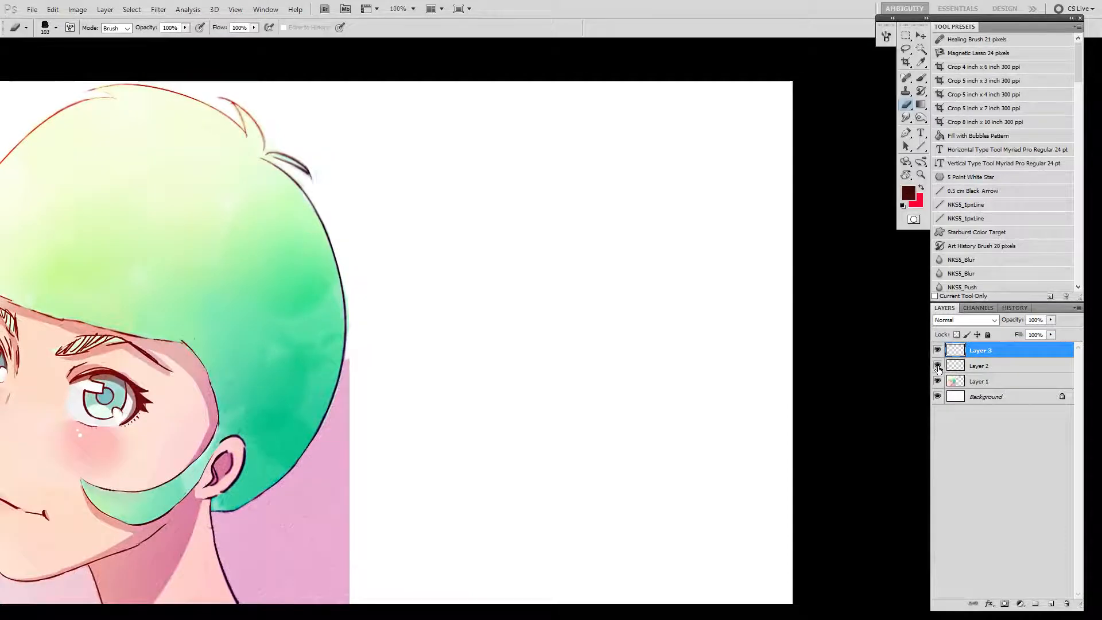
mouse_move(393, 418)
left_mouse_down()
mouse_move(583, 403)
mouse_move(522, 447)
left_mouse_up()
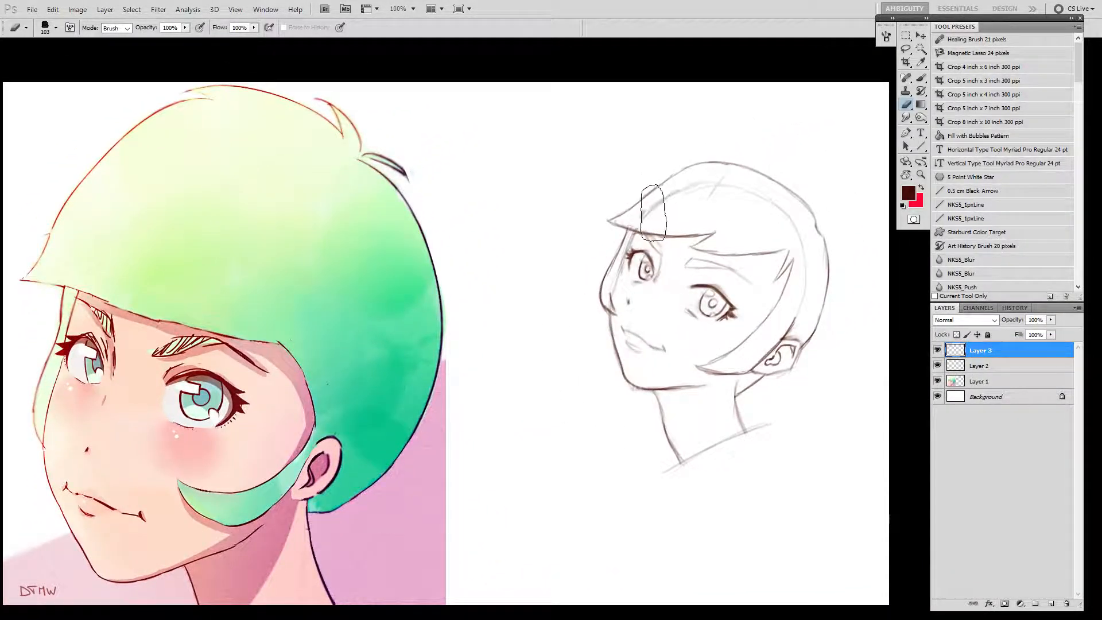
Step: Erase the stray short line at the crown of the sketched head on Layer 2, using an eraser reduced to size 12
key("z")
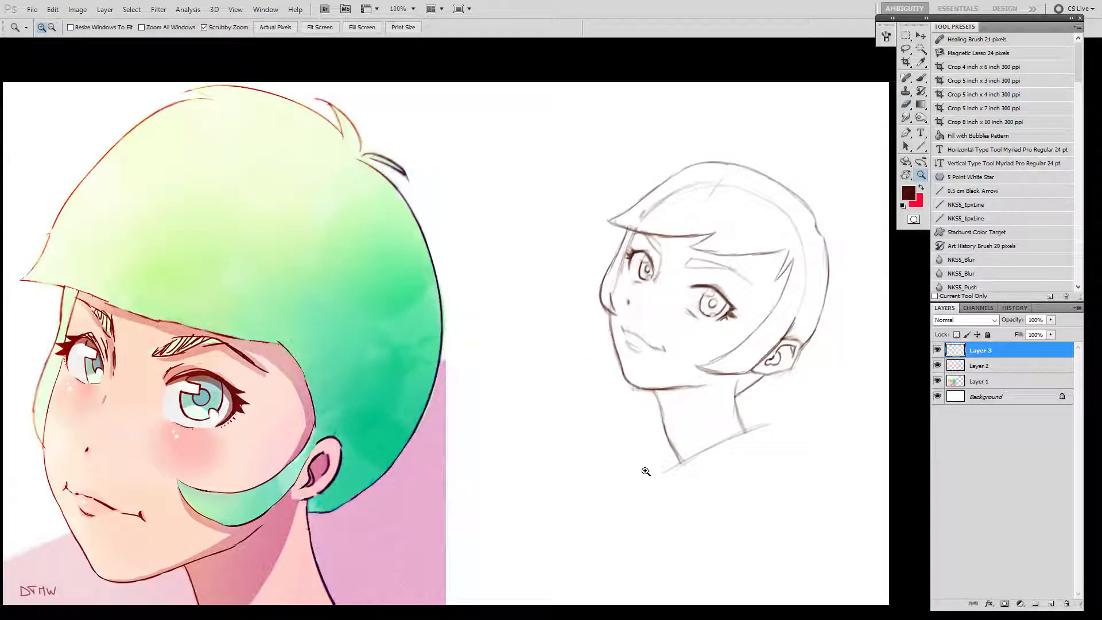
key("b")
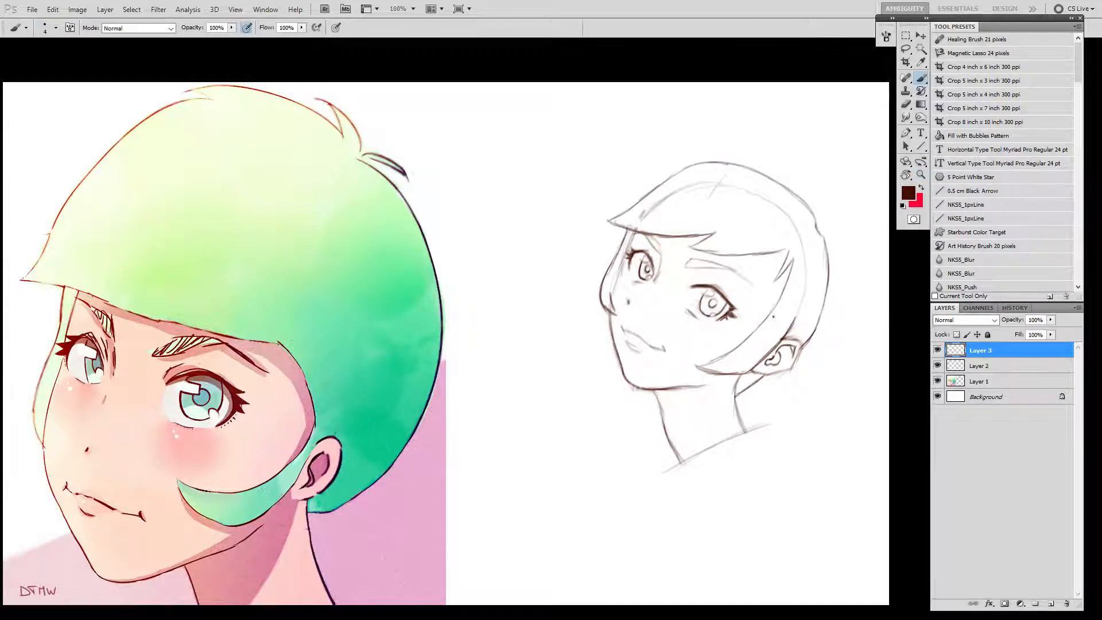
key("z")
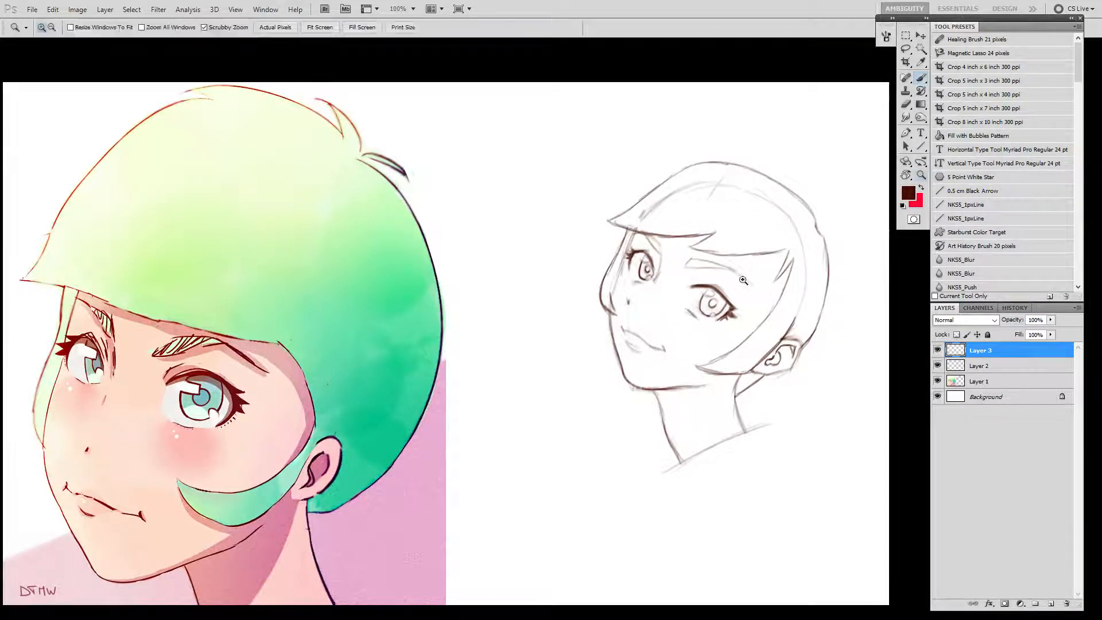
left_click(746, 239)
key("r")
key("b")
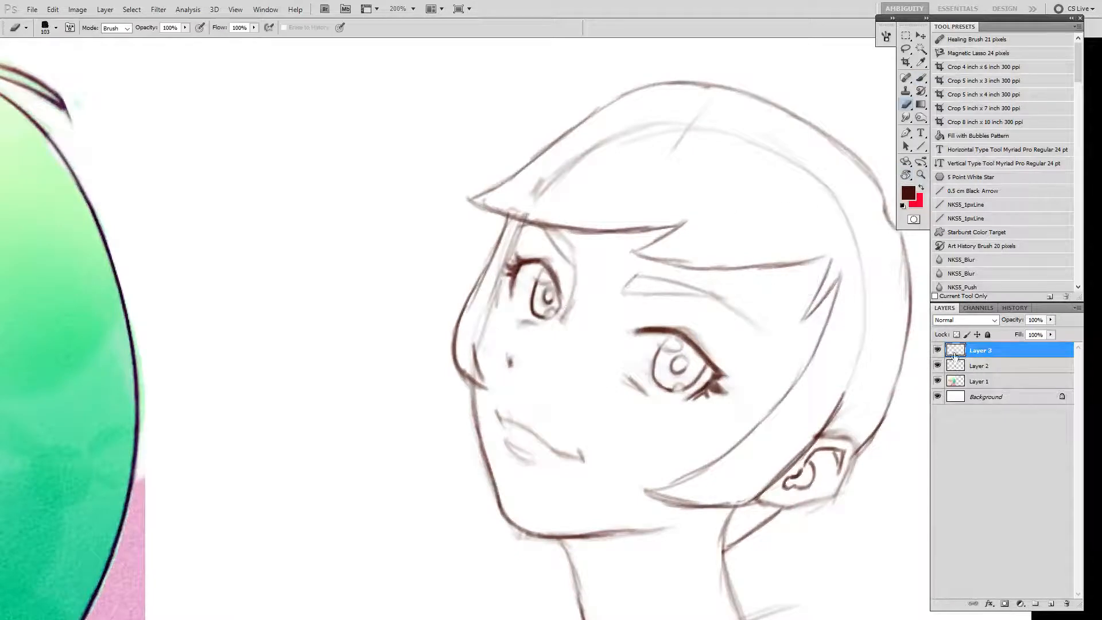
left_click(945, 365)
key("bracketleft")
key("bracketleft")
key("bracketleft")
key("bracketleft")
key("bracketleft")
key("bracketleft")
key("bracketleft")
key("bracketleft")
key("bracketleft")
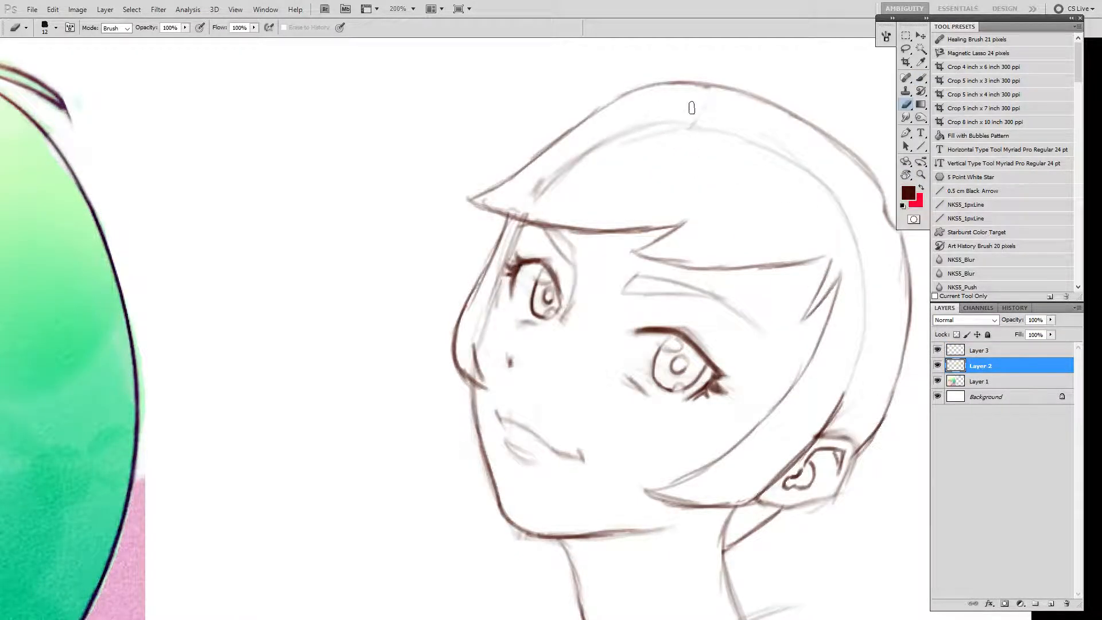
Step: Draw a curved face centre line on Layer 3 from the sketched head's chin up to the crown
left_click(957, 351)
key("b")
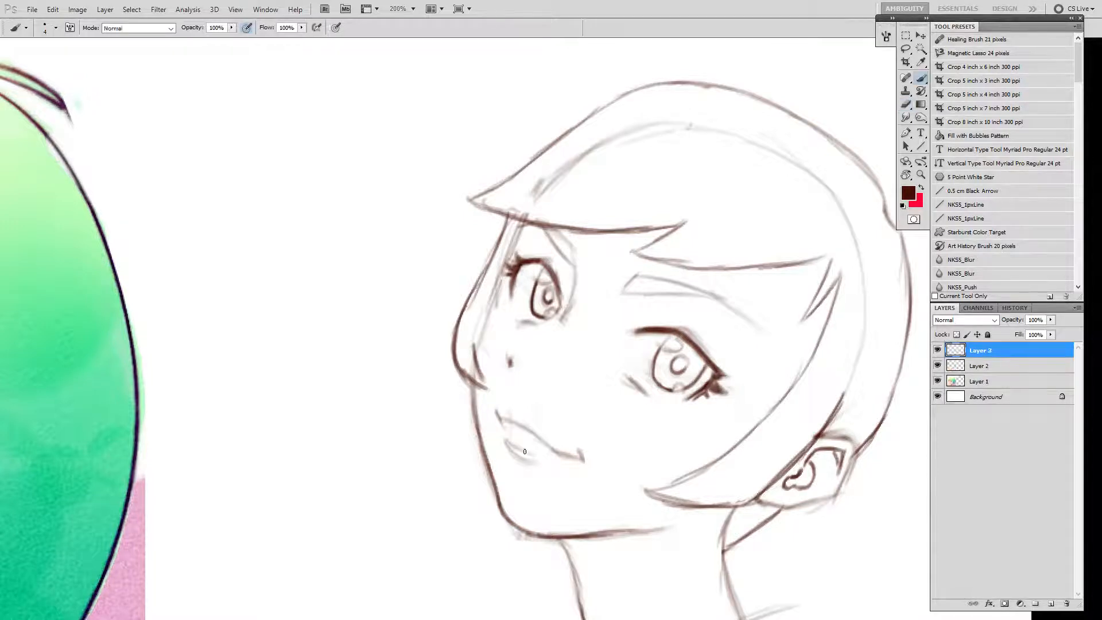
mouse_move(512, 507)
left_mouse_down()
mouse_move(540, 370)
mouse_move(512, 477)
mouse_move(585, 292)
mouse_move(521, 442)
mouse_move(609, 258)
left_mouse_up()
mouse_move(562, 344)
left_mouse_down()
mouse_move(661, 200)
mouse_move(798, 102)
left_mouse_up()
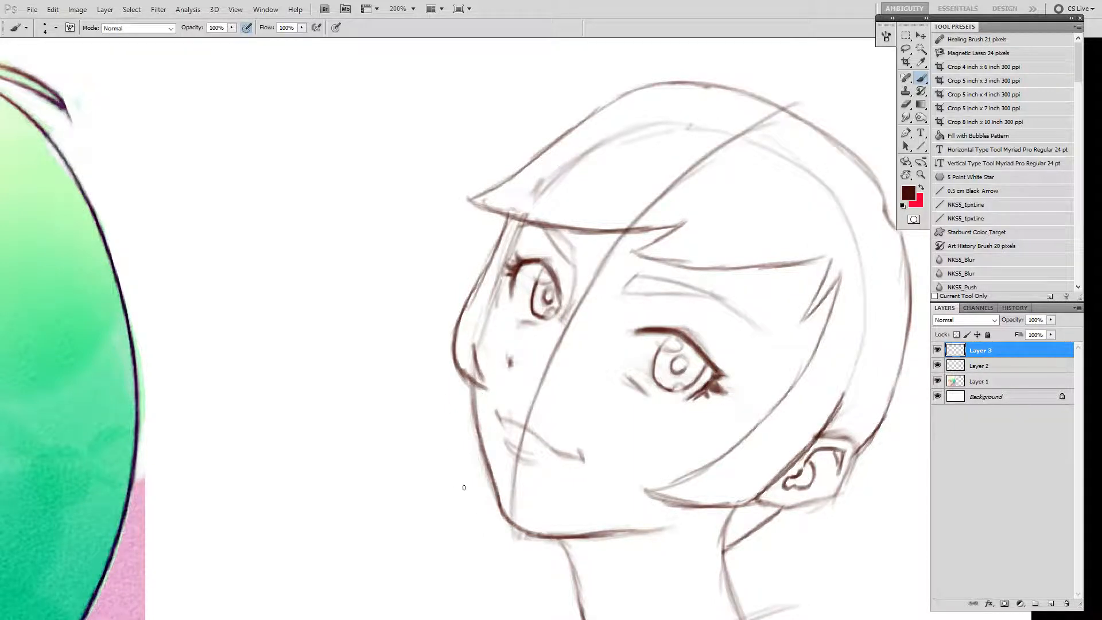
Step: Draw a long curved double-headed arrow beside the sketched face, following the curve of its centre line
mouse_move(464, 489)
left_mouse_down()
mouse_move(471, 515)
mouse_move(481, 507)
left_mouse_up()
key("ctrl+z")
mouse_move(485, 119)
left_mouse_down()
mouse_move(394, 315)
mouse_move(403, 461)
mouse_move(409, 441)
left_mouse_up()
mouse_move(457, 114)
left_mouse_down()
mouse_move(505, 106)
mouse_move(491, 126)
left_mouse_up()
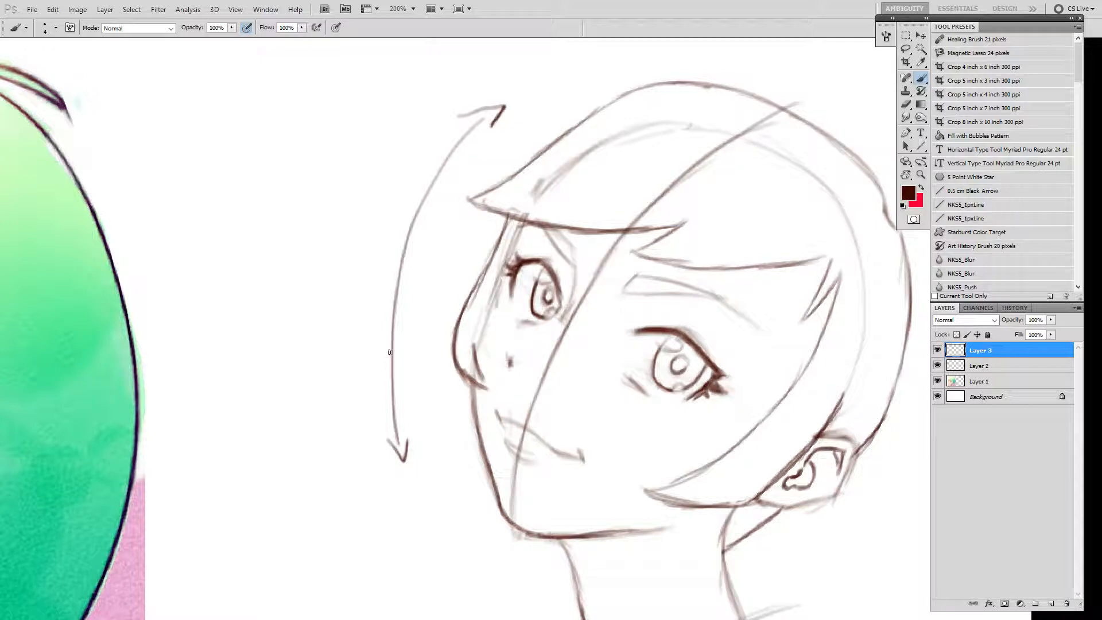
Step: Erase the curved double-headed arrow and draw the nose line from the far eye's inner corner down to the nostril on Layer 3
key("e")
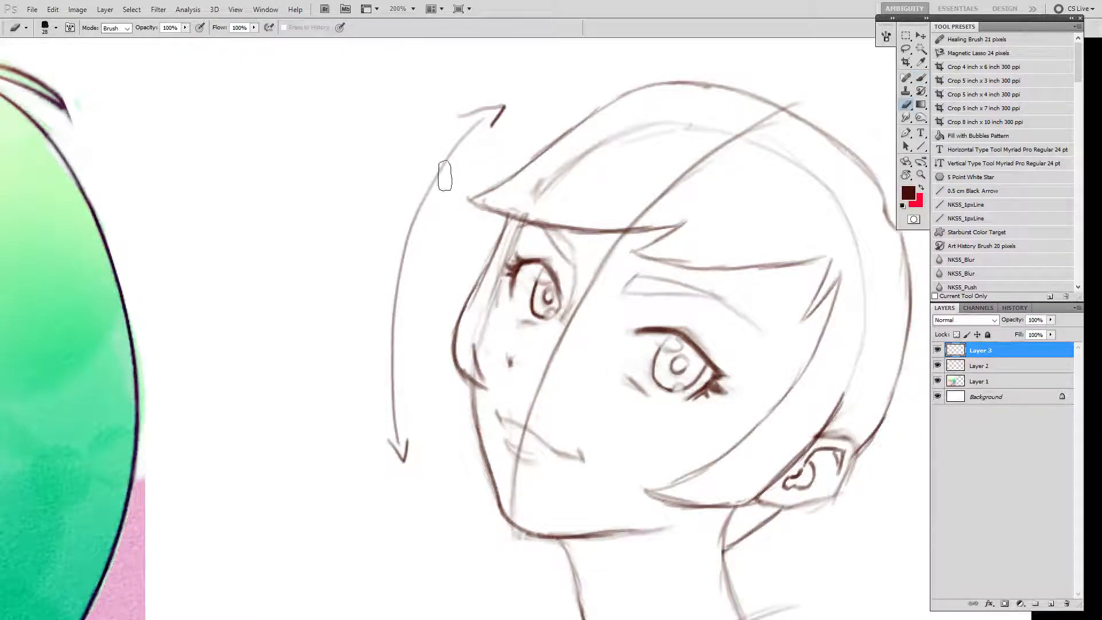
mouse_move(445, 176)
left_mouse_down()
mouse_move(471, 116)
mouse_move(409, 308)
mouse_move(401, 438)
mouse_move(404, 425)
left_mouse_up()
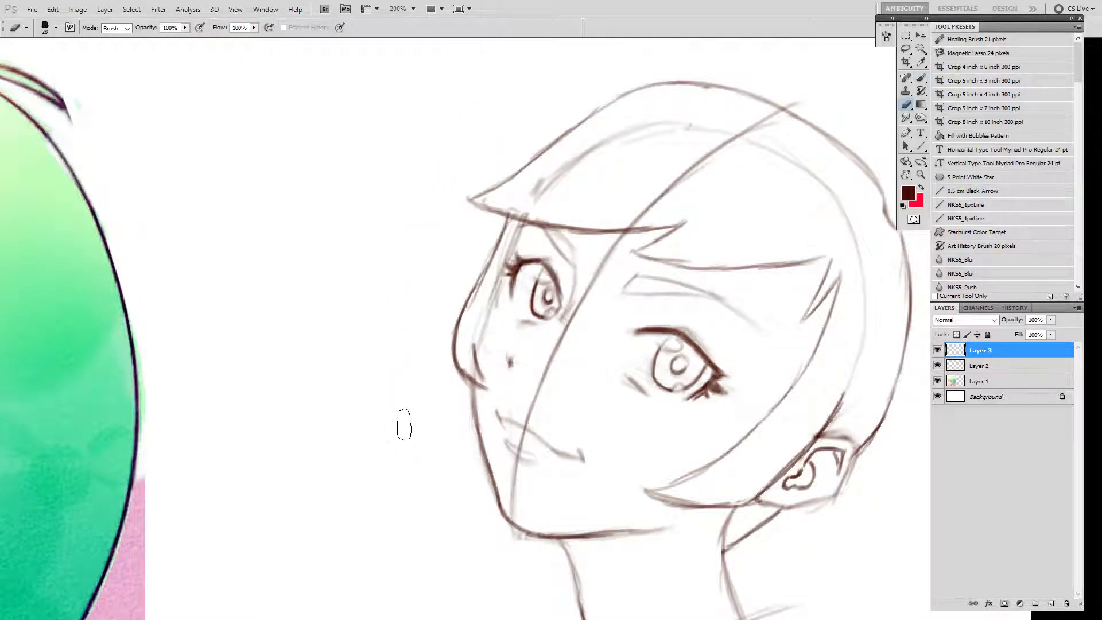
key("b")
mouse_move(561, 314)
left_mouse_down()
mouse_move(540, 330)
mouse_move(520, 325)
mouse_move(509, 358)
left_mouse_up()
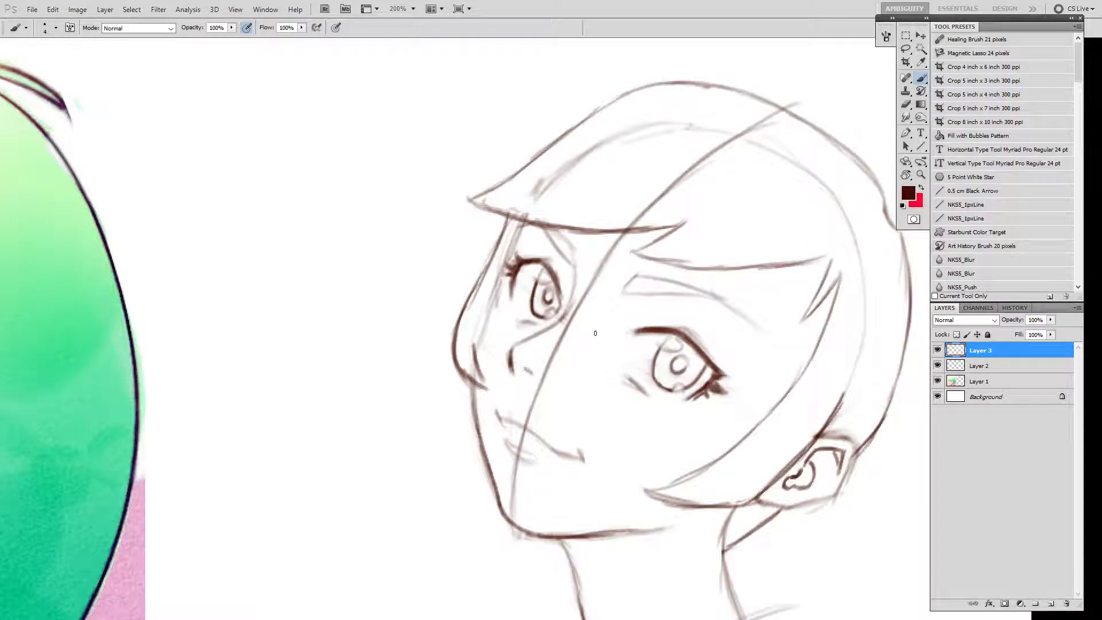
key("e")
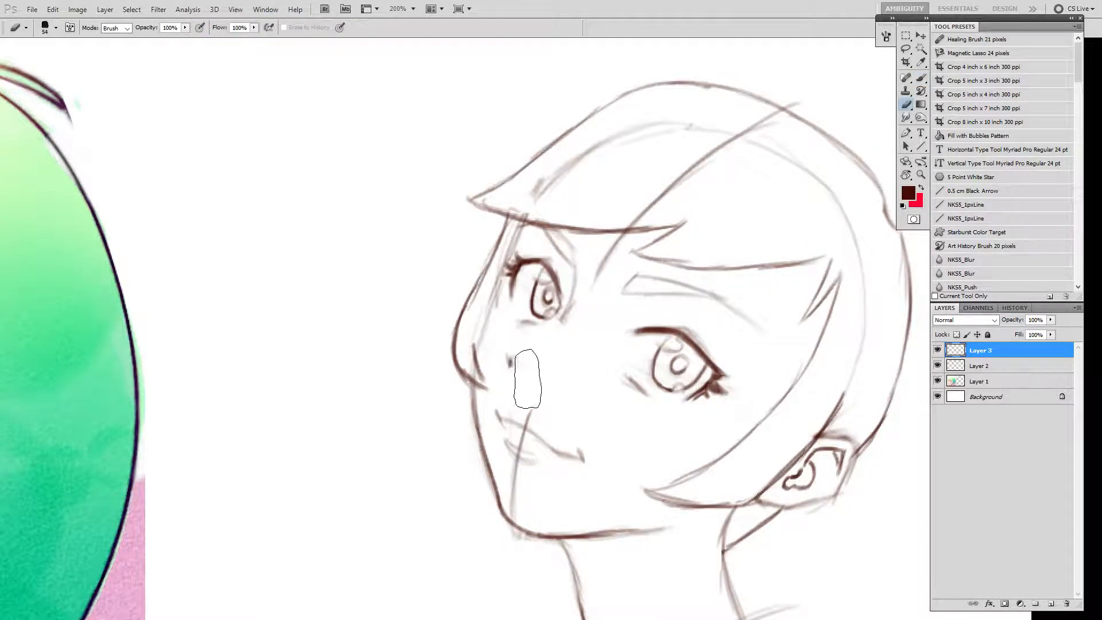
key("ctrl+z")
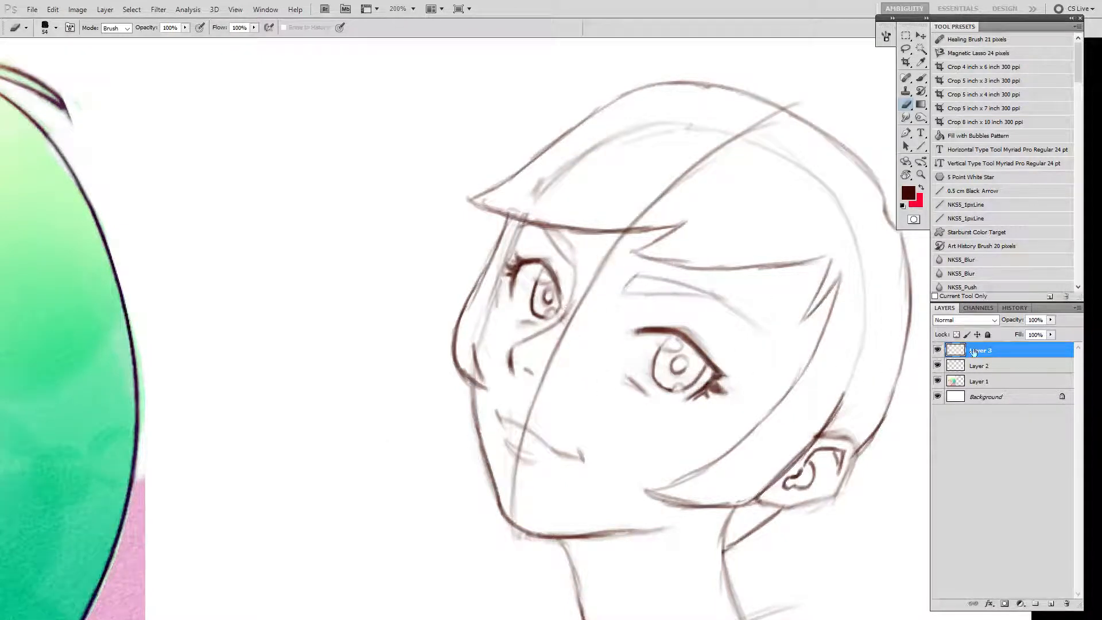
Step: Hide Layer 3 and move the sketched nostril mark on Layer 2 slightly up and to the right
left_click(938, 350)
key("m")
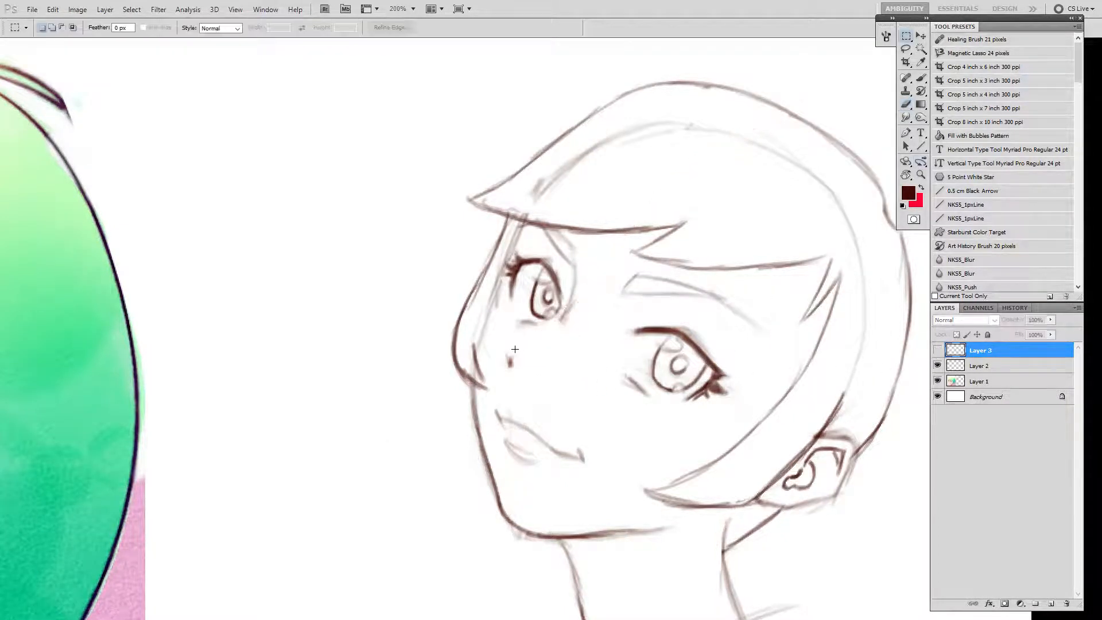
mouse_move(513, 343)
left_mouse_down()
mouse_move(532, 359)
mouse_move(499, 377)
mouse_move(526, 360)
left_mouse_up()
left_click(508, 354, "ctrl")
left_click(566, 239)
left_click(958, 370)
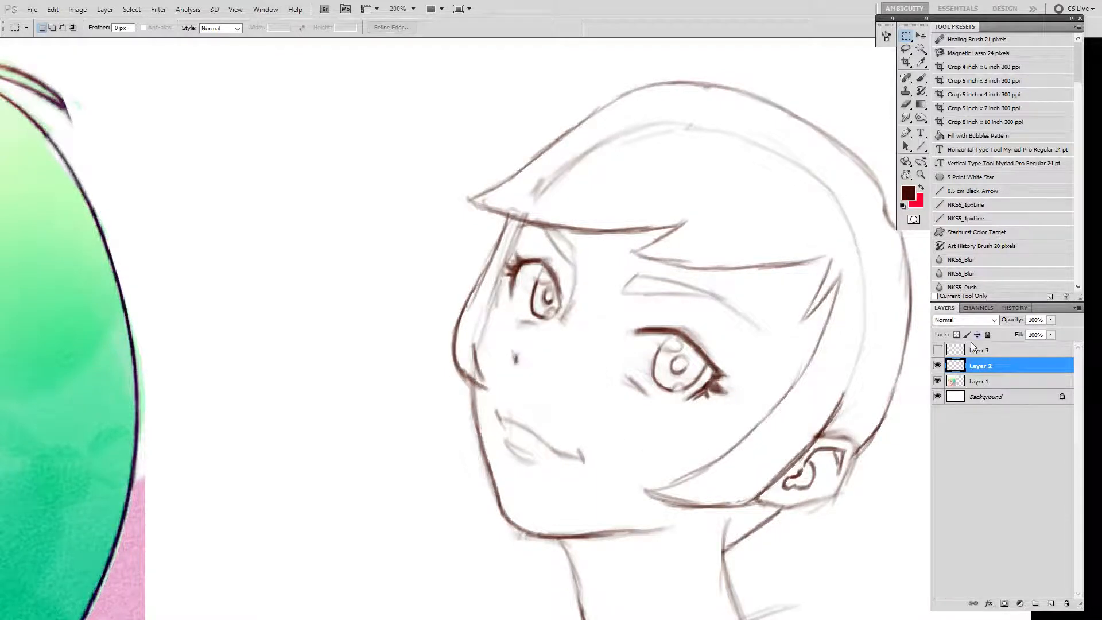
Step: Show Layer 3 again and clear all its guide lines, leaving nothing selected
left_click(938, 350)
left_click(938, 351)
left_click(938, 351)
left_click(977, 351)
key("ctrl+a")
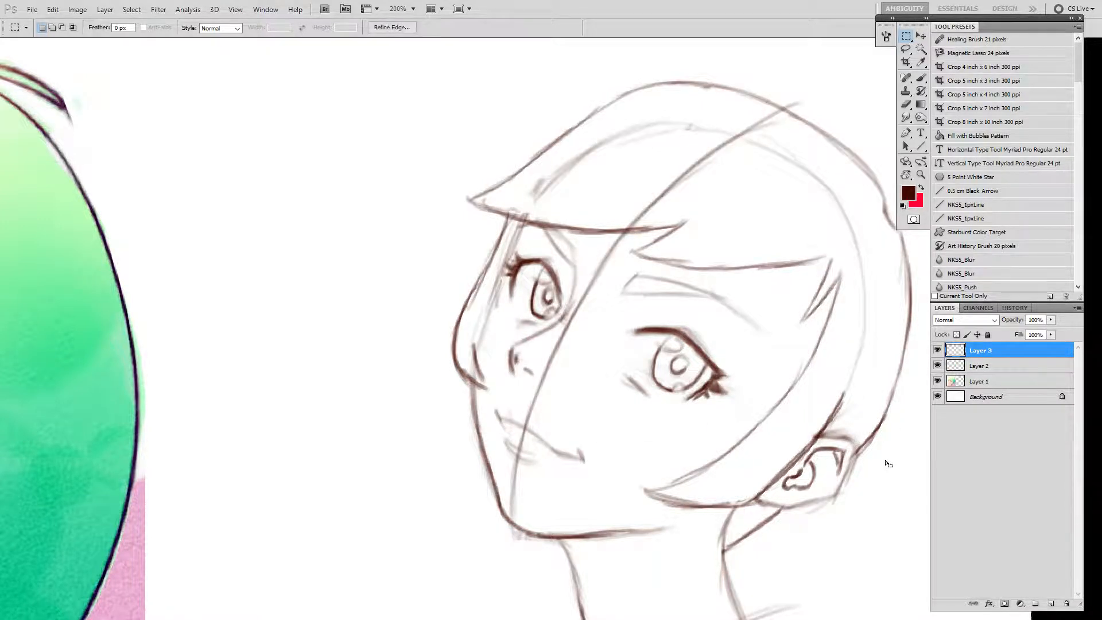
key("Delete")
key("ctrl+d")
Step: Draw a curved eye guide line on Layer 3 from the far eye through the near eye to the top of the ear
key("b")
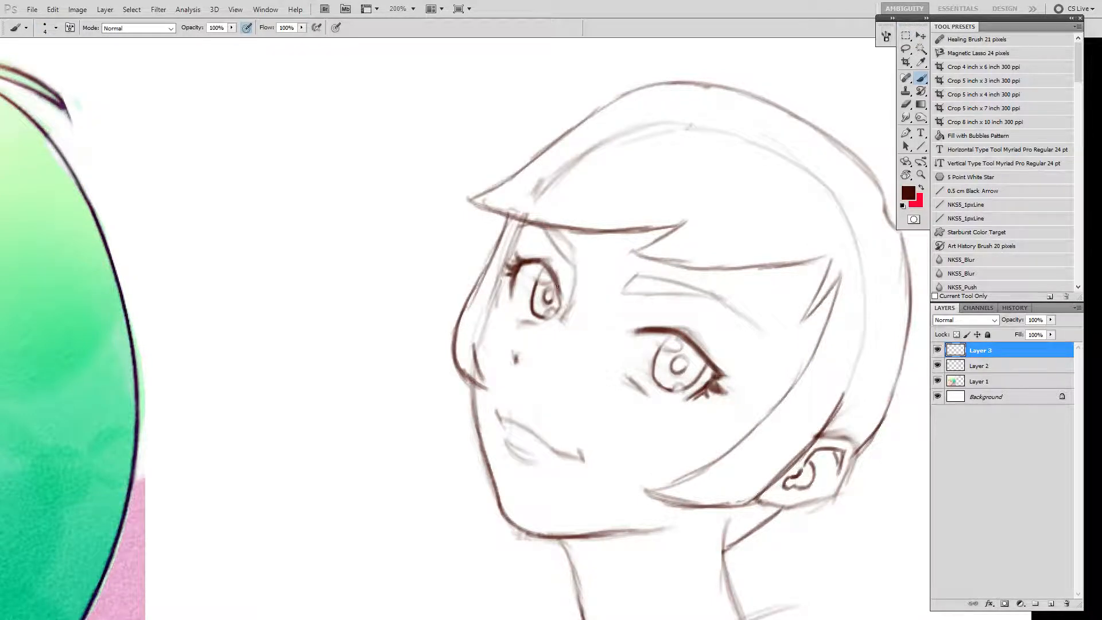
mouse_move(580, 292)
left_mouse_down()
mouse_move(395, 193)
mouse_move(425, 243)
mouse_move(419, 269)
left_mouse_up()
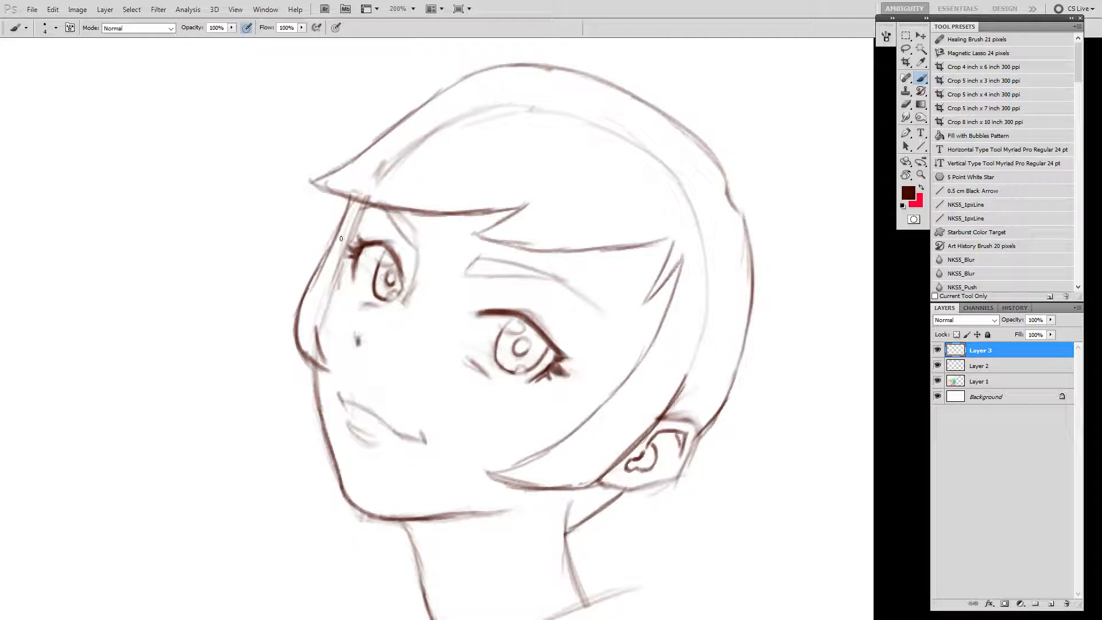
left_click_drag(422, 311, 357, 257)
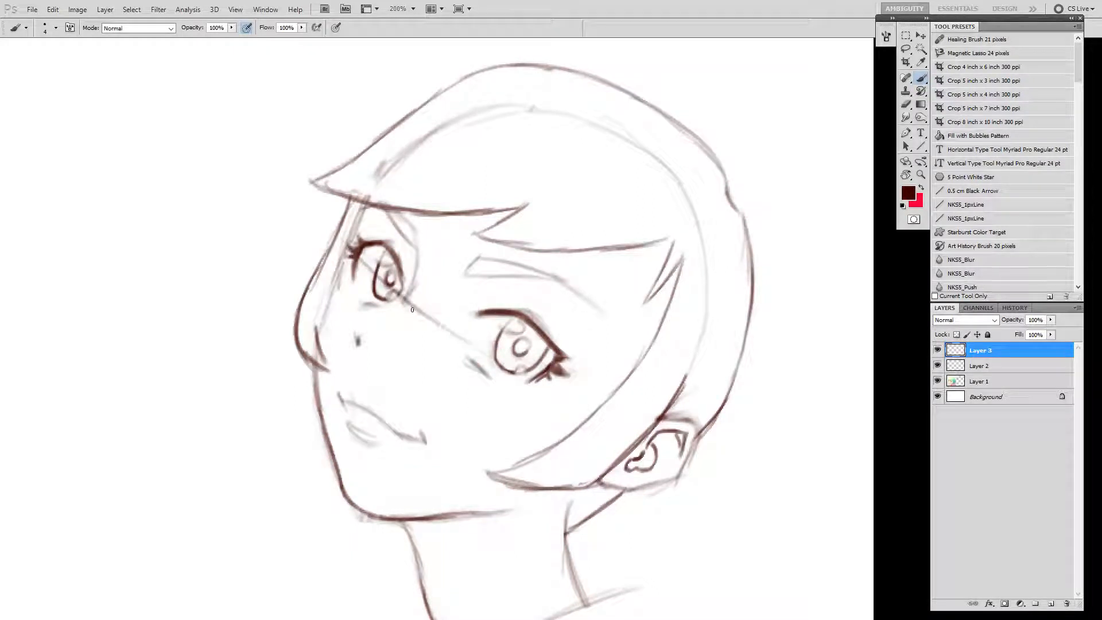
left_click_drag(396, 295, 520, 367)
left_click_drag(448, 330, 595, 398)
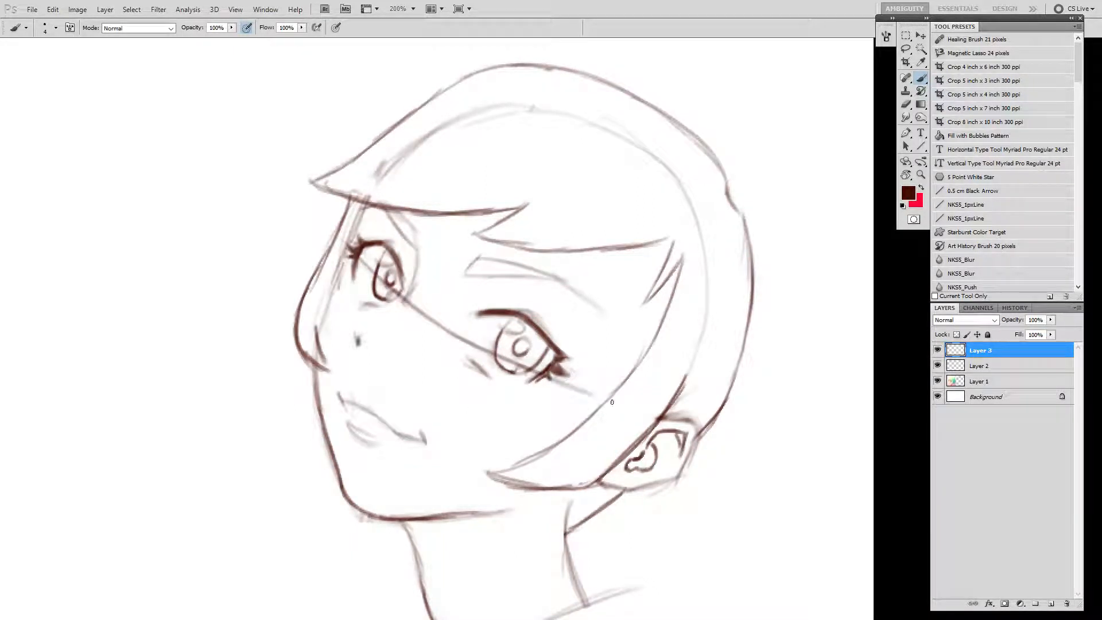
key("ctrl+z")
mouse_move(436, 321)
left_mouse_down()
mouse_move(636, 414)
mouse_move(604, 405)
mouse_move(649, 417)
left_mouse_up()
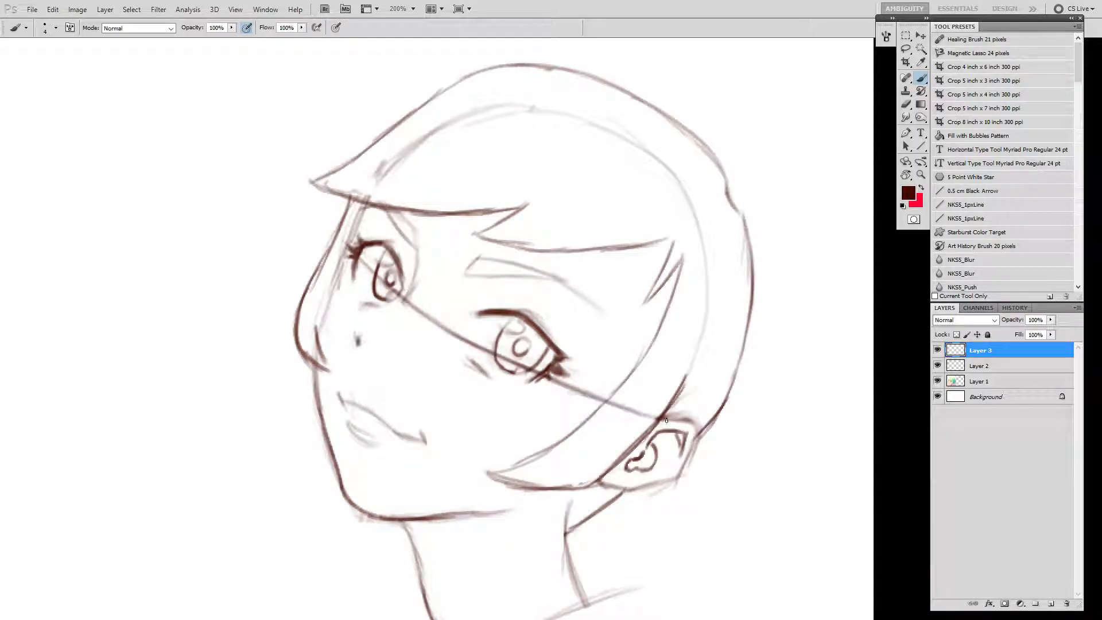
left_click_drag(568, 390, 658, 419)
left_click_drag(599, 397, 653, 418)
Step: Mark the top of the ear with a small arrow and draw a second guide curve from below the nose to the ear's lower end
mouse_move(626, 383)
left_mouse_down()
mouse_move(664, 401)
mouse_move(491, 311)
mouse_move(499, 265)
left_mouse_up()
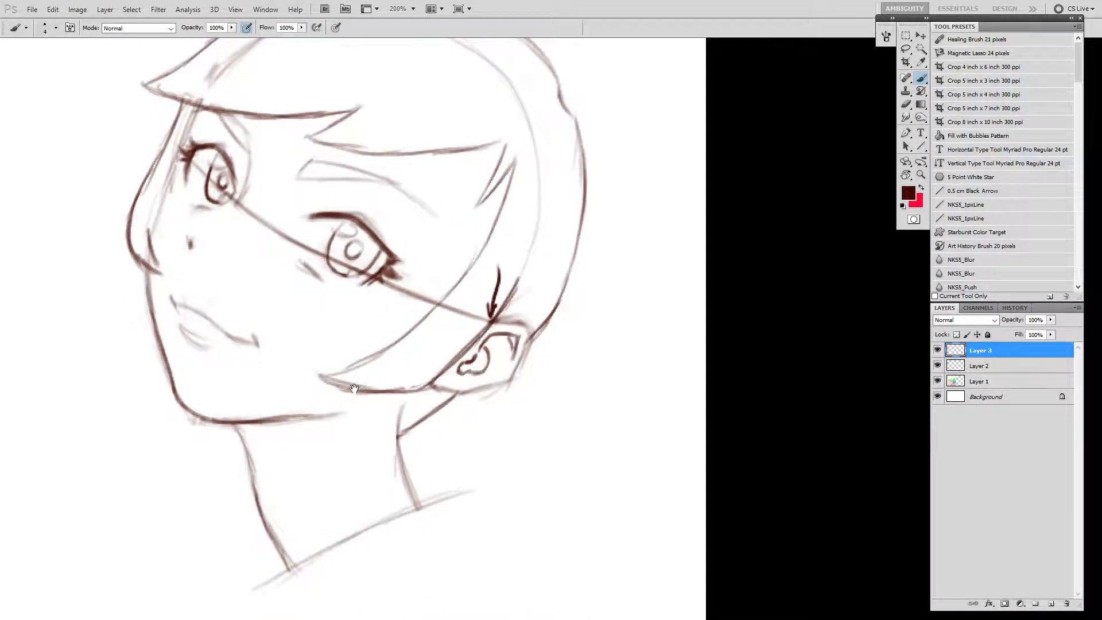
left_click_drag(354, 389, 366, 379)
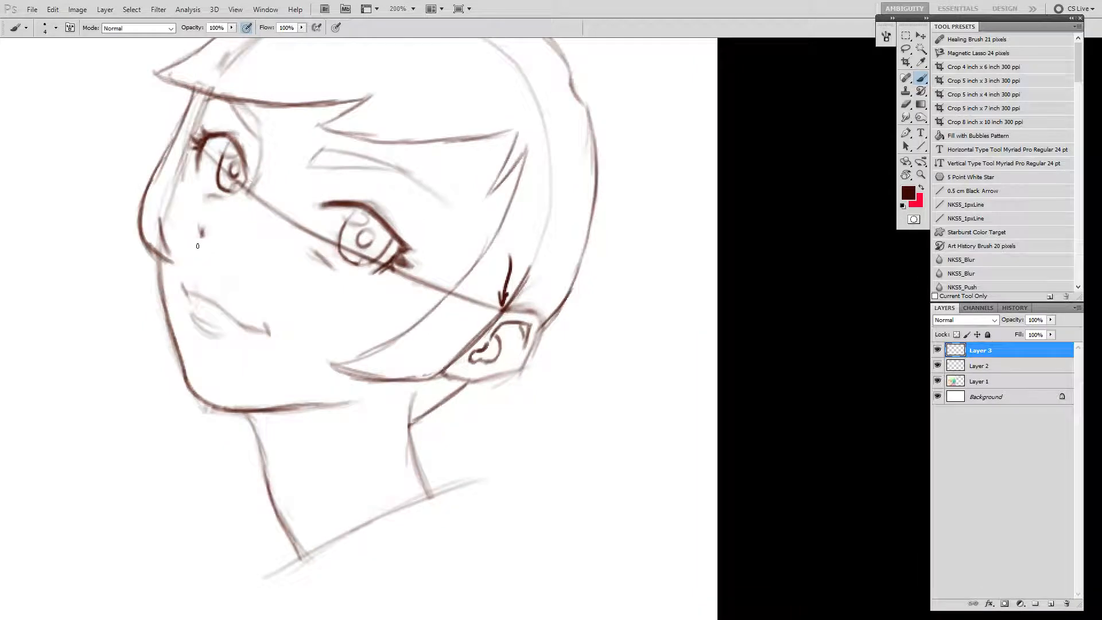
mouse_move(198, 246)
left_mouse_down()
mouse_move(318, 322)
mouse_move(298, 315)
mouse_move(476, 384)
left_mouse_up()
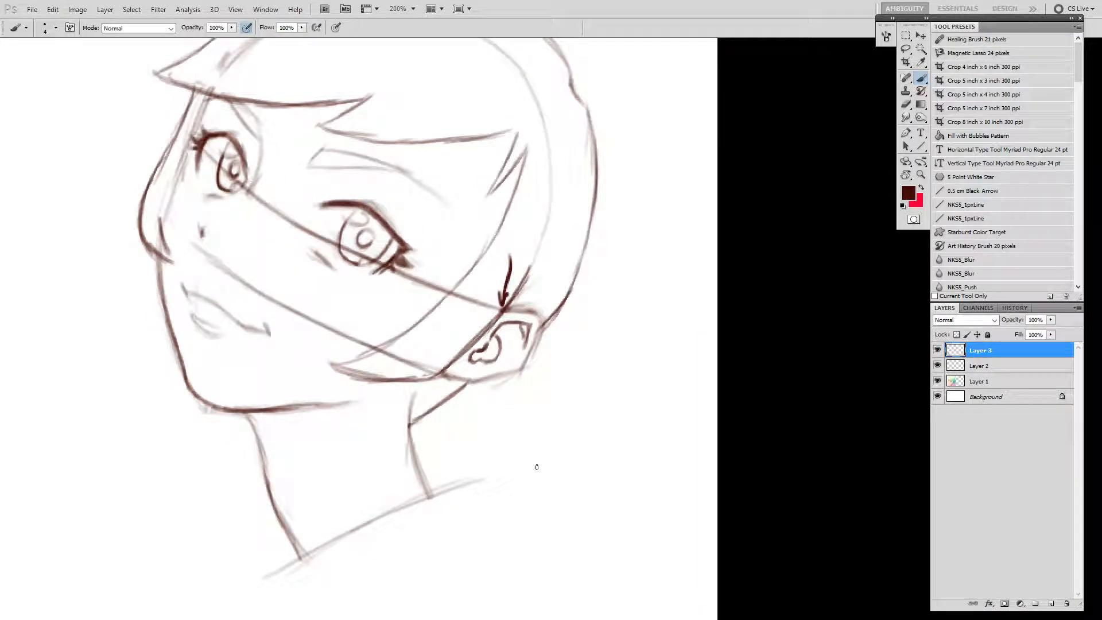
Step: Clear the eye and nose guide lines from Layer 3, deselect, and toggle the layer's visibility off and on
key("Delete")
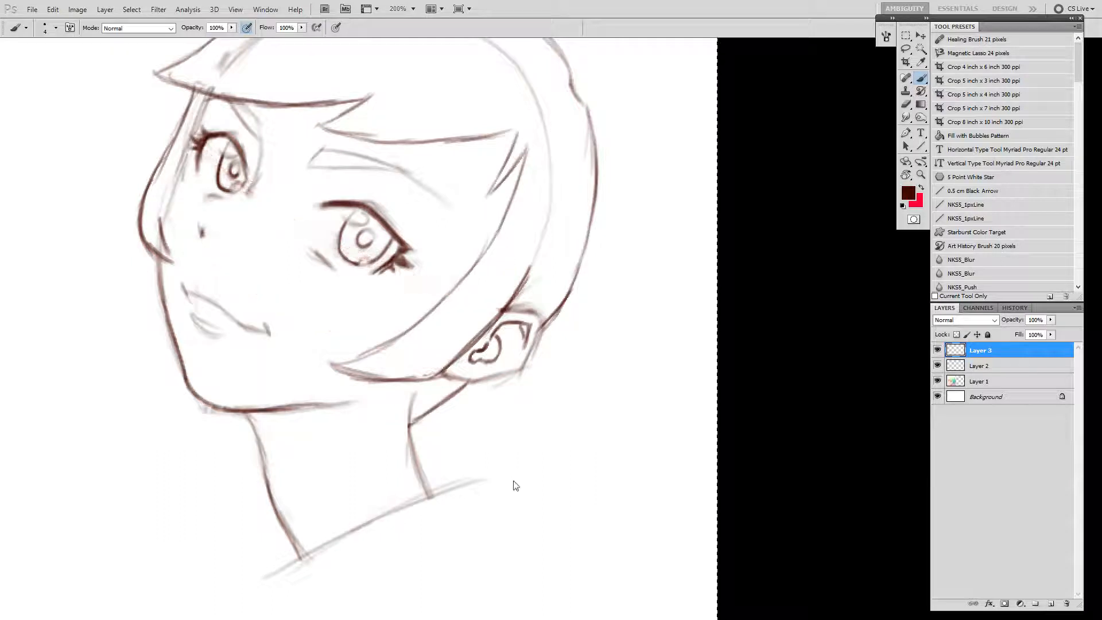
key("ctrl+d")
left_click_drag(551, 327, 707, 460)
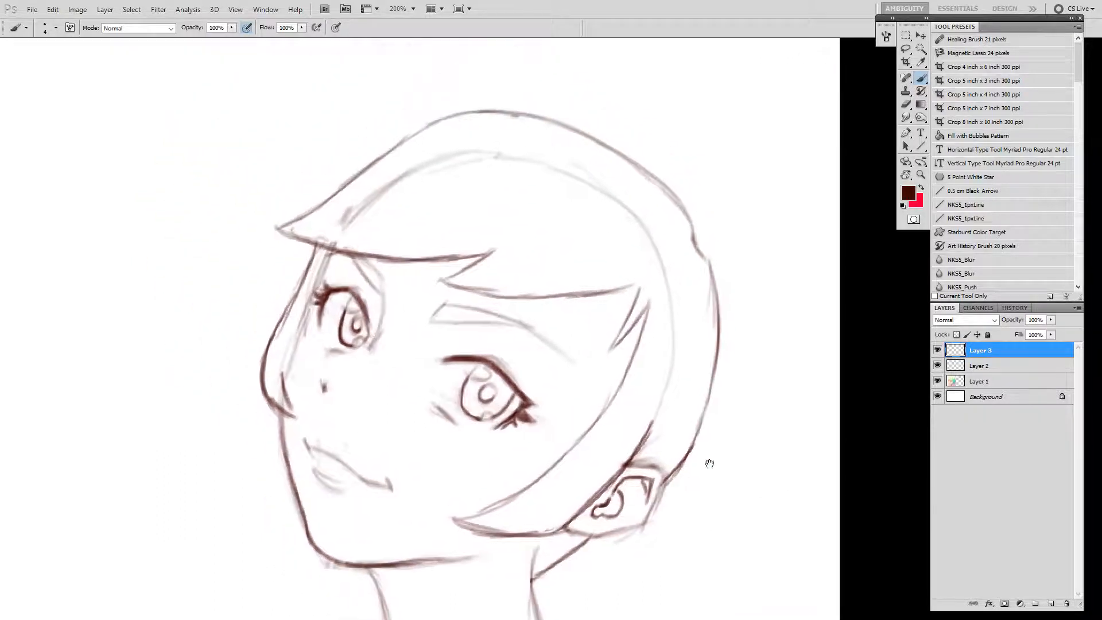
left_click(938, 350)
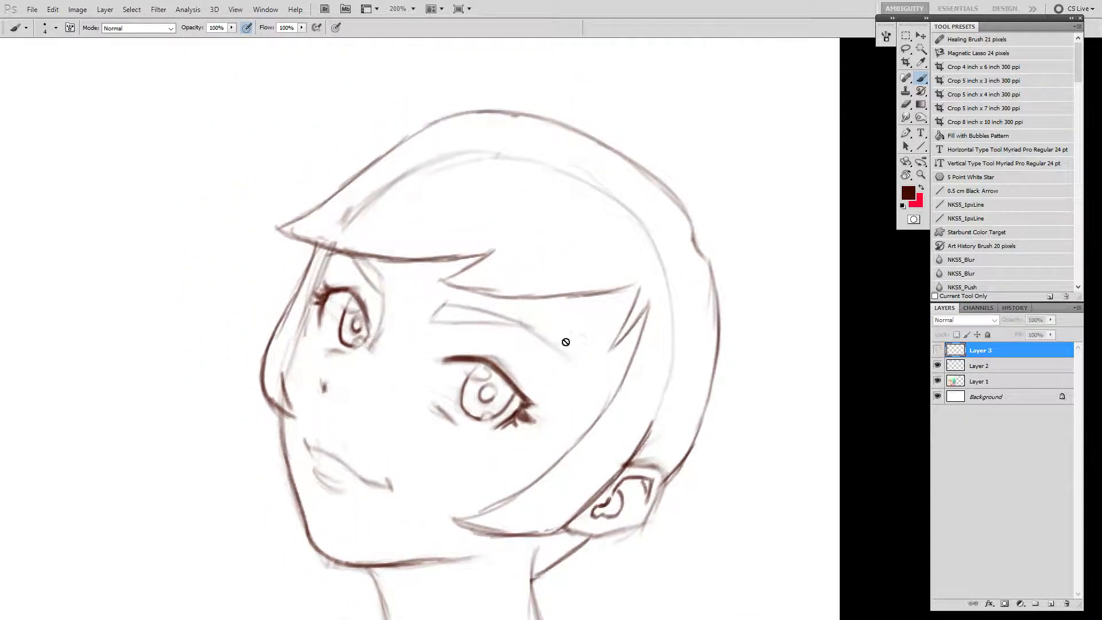
left_click(937, 350)
Step: Try guide lines joining the lower lids and the upper lids of both eyes, and undo them
mouse_move(589, 394)
left_mouse_down()
mouse_move(595, 310)
mouse_move(615, 327)
mouse_move(607, 403)
left_mouse_up()
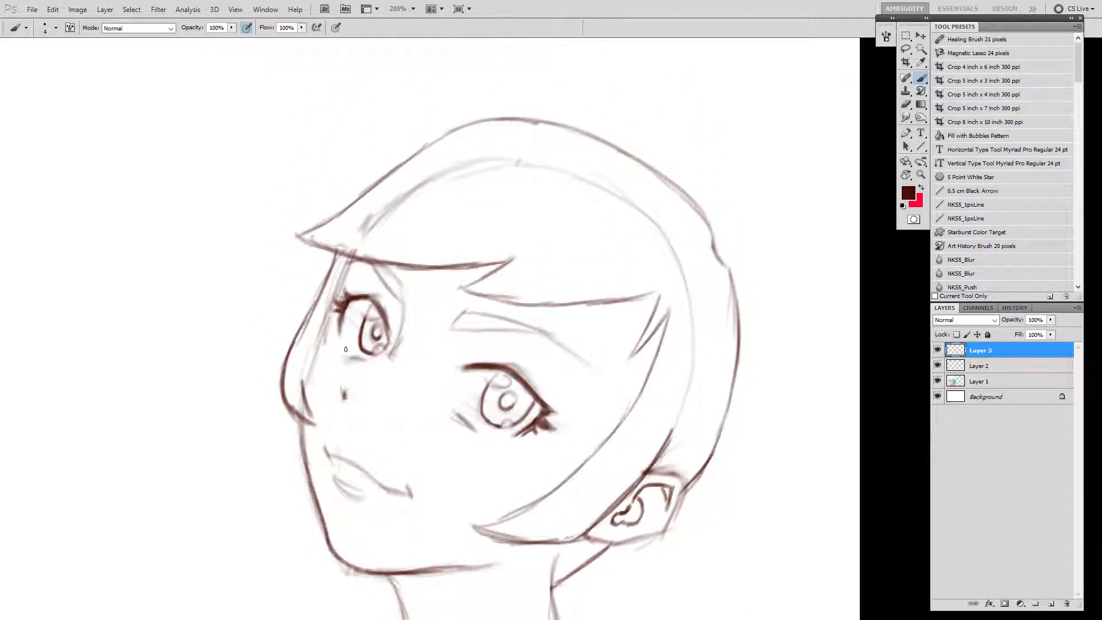
left_click_drag(346, 349, 450, 402)
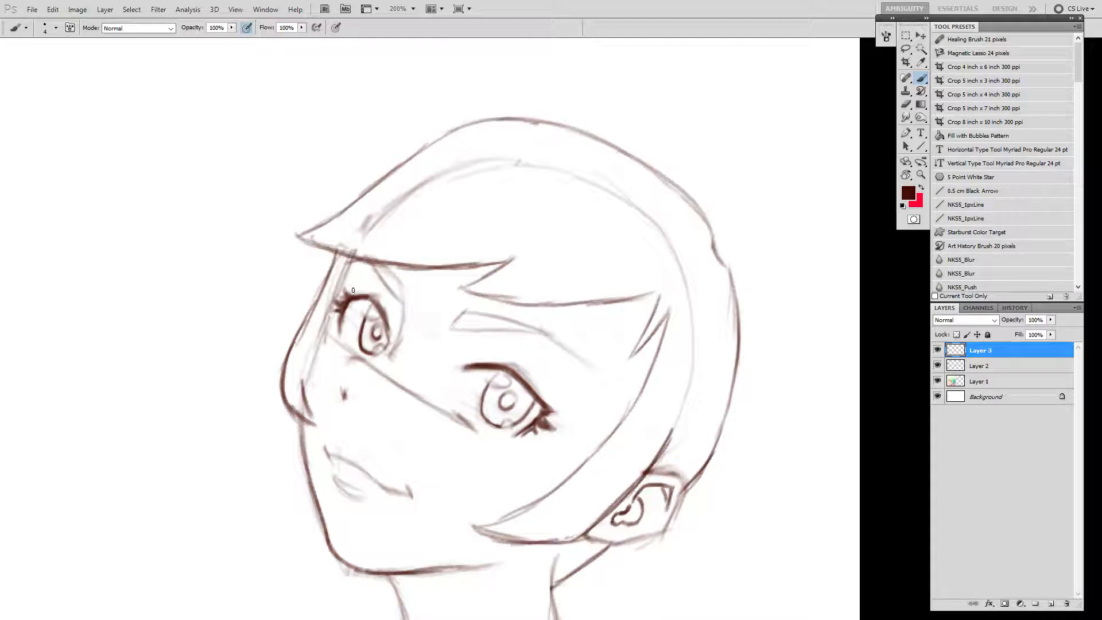
left_click_drag(351, 282, 505, 374)
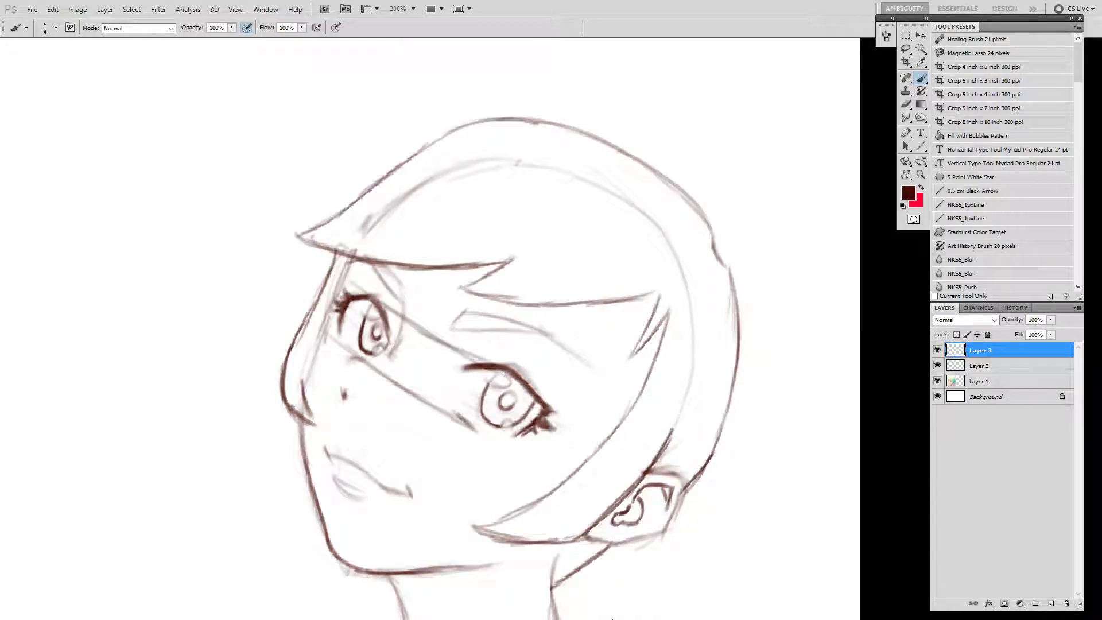
key("ctrl+alt+z")
key("ctrl+alt+z")
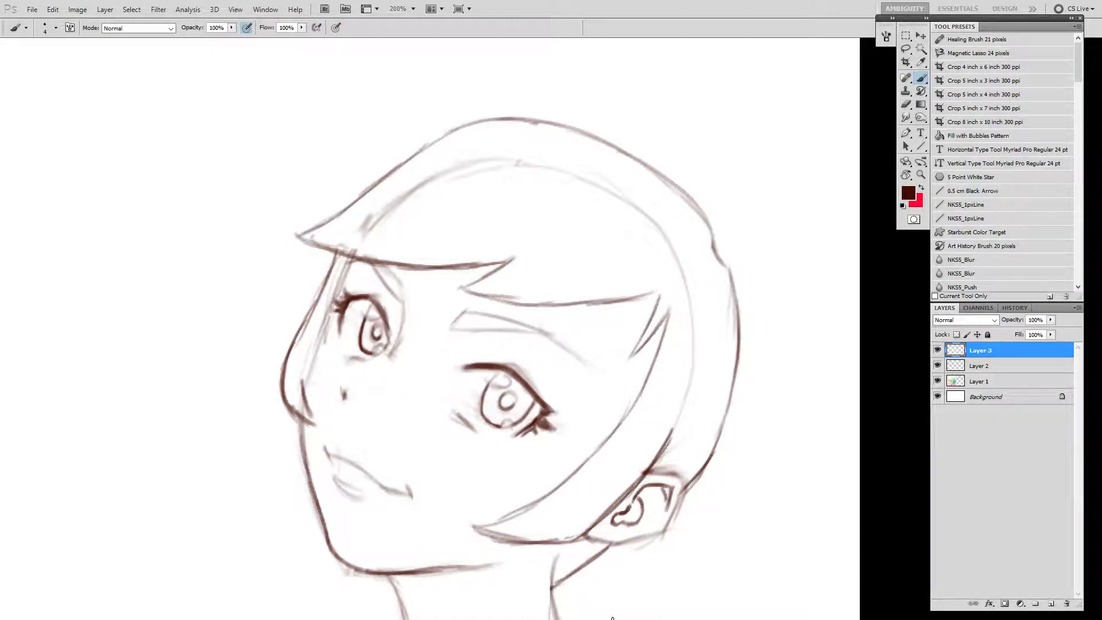
Step: Draw bold trial strokes just above both sketched eyebrows on Layer 3 and clear them
mouse_move(629, 533)
left_mouse_down()
mouse_move(600, 274)
mouse_move(711, 483)
mouse_move(660, 475)
left_mouse_up()
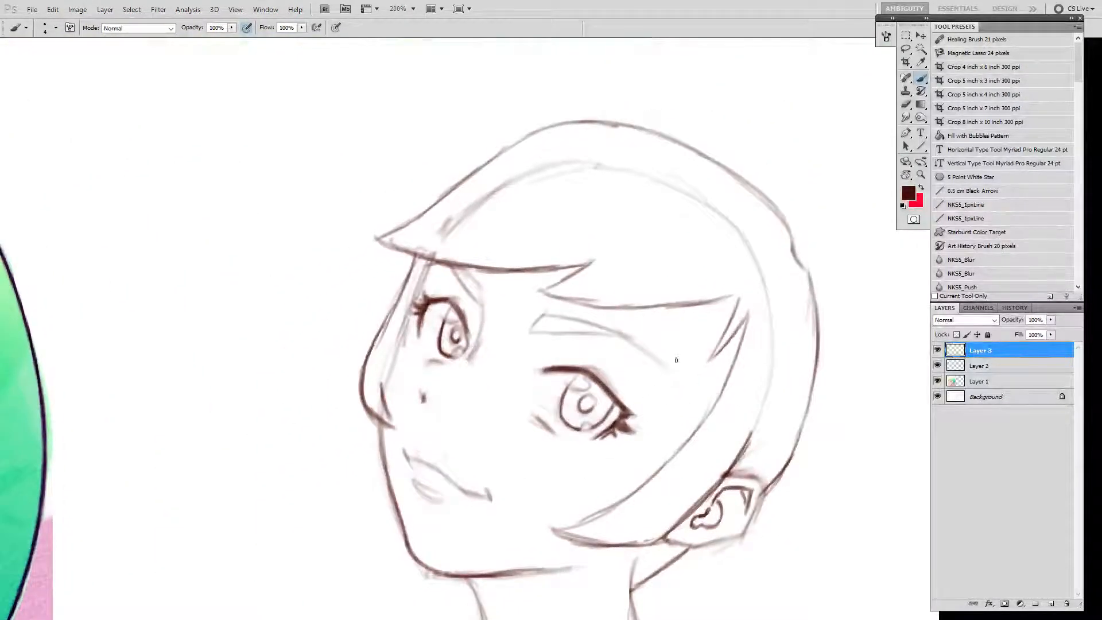
mouse_move(617, 439)
left_mouse_down()
mouse_move(630, 409)
mouse_move(684, 391)
mouse_move(672, 399)
left_mouse_up()
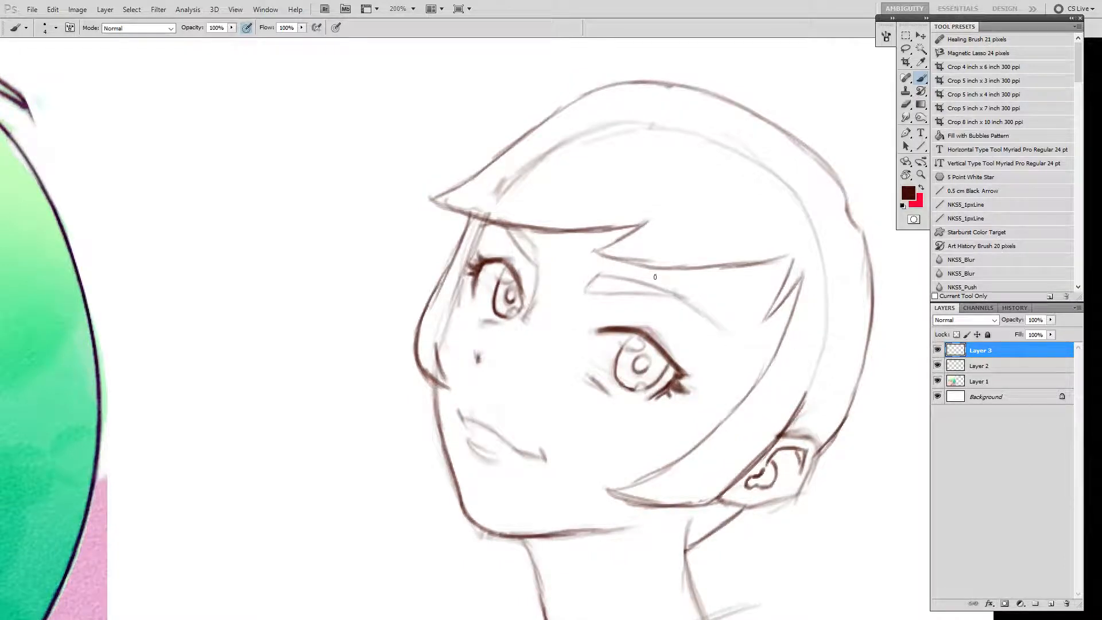
mouse_move(601, 266)
left_mouse_down()
mouse_move(681, 285)
mouse_move(734, 329)
left_mouse_up()
left_click_drag(542, 247, 499, 208)
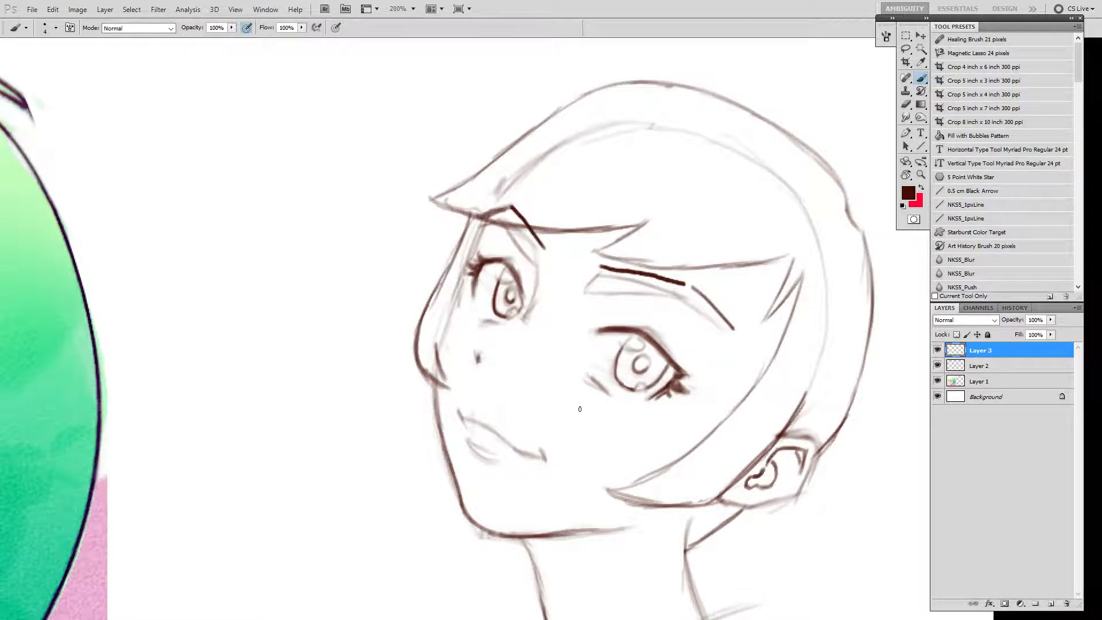
key("ctrl+z")
left_click_drag(486, 212, 513, 207)
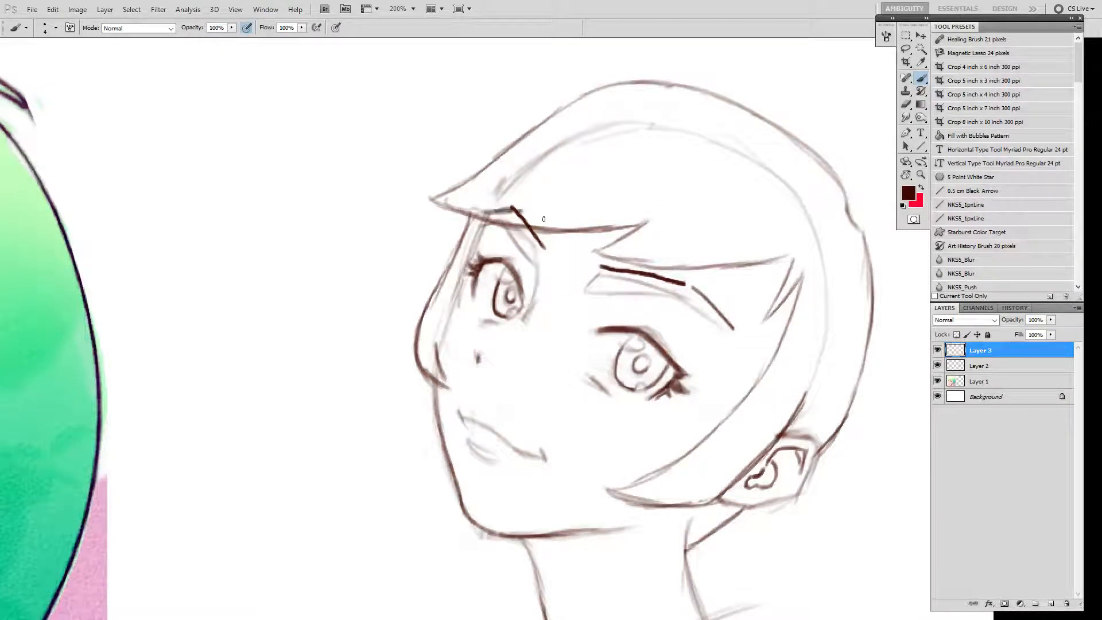
key("Delete")
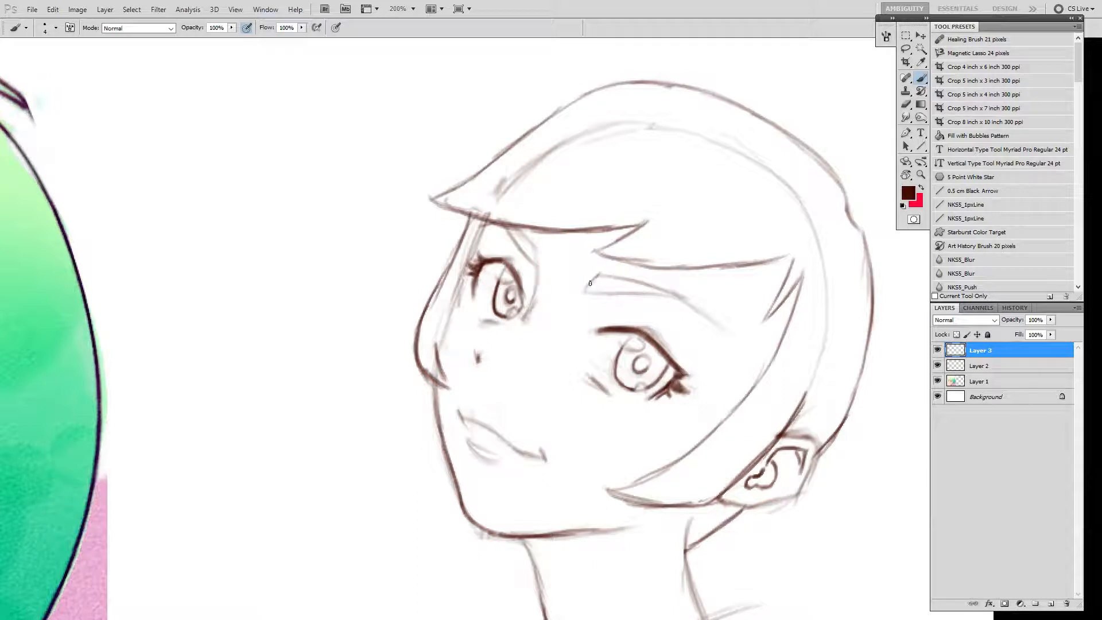
Step: Trace the near and far eyebrows of the sketch with firmer, angular lines on Layer 3
mouse_move(601, 273)
left_mouse_down()
mouse_move(585, 295)
mouse_move(605, 311)
mouse_move(604, 288)
mouse_move(589, 294)
mouse_move(673, 295)
left_mouse_up()
left_click_drag(601, 275, 667, 285)
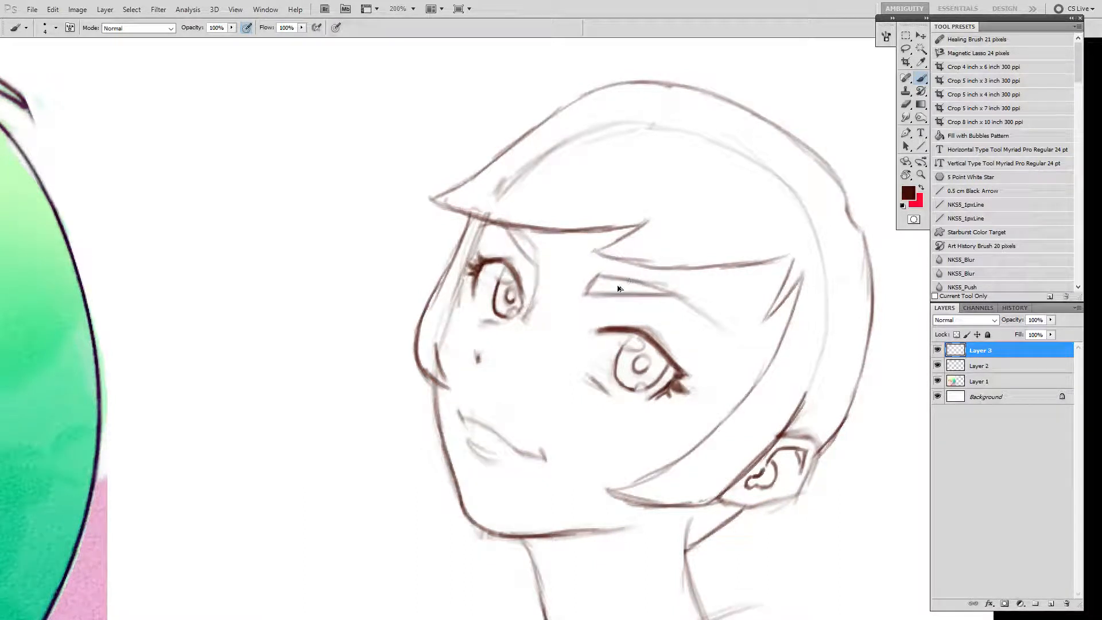
key("ctrl+z")
mouse_move(599, 276)
left_mouse_down()
mouse_move(680, 288)
mouse_move(700, 307)
mouse_move(681, 291)
mouse_move(675, 304)
mouse_move(706, 318)
left_mouse_up()
left_click_drag(514, 230, 537, 263)
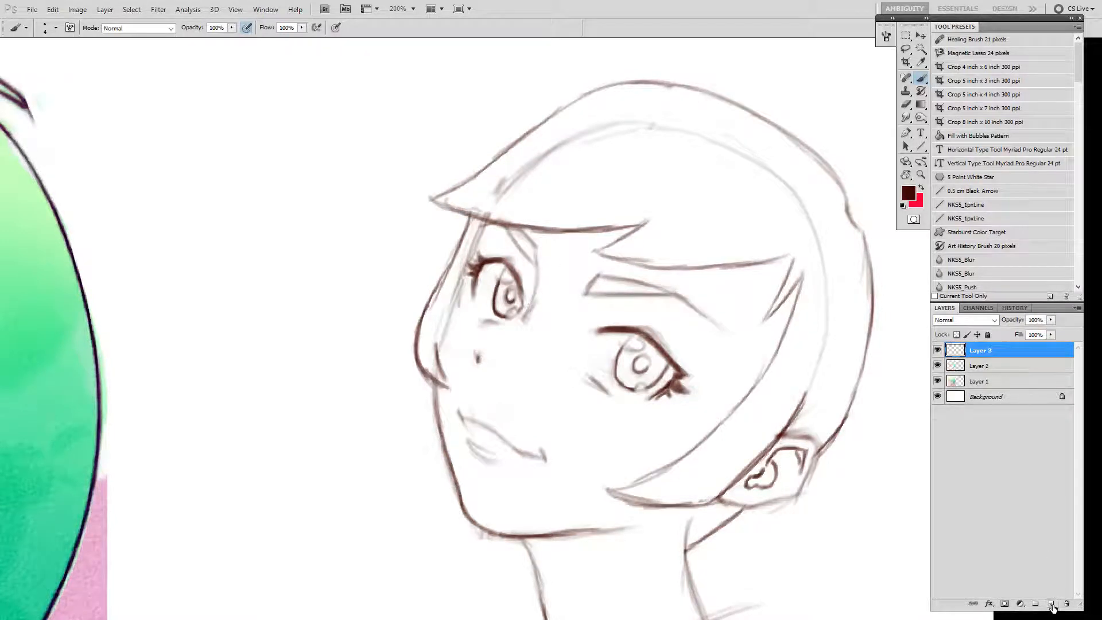
Step: Switch to the eraser and reduce its size to 10
left_click_drag(589, 215, 568, 253)
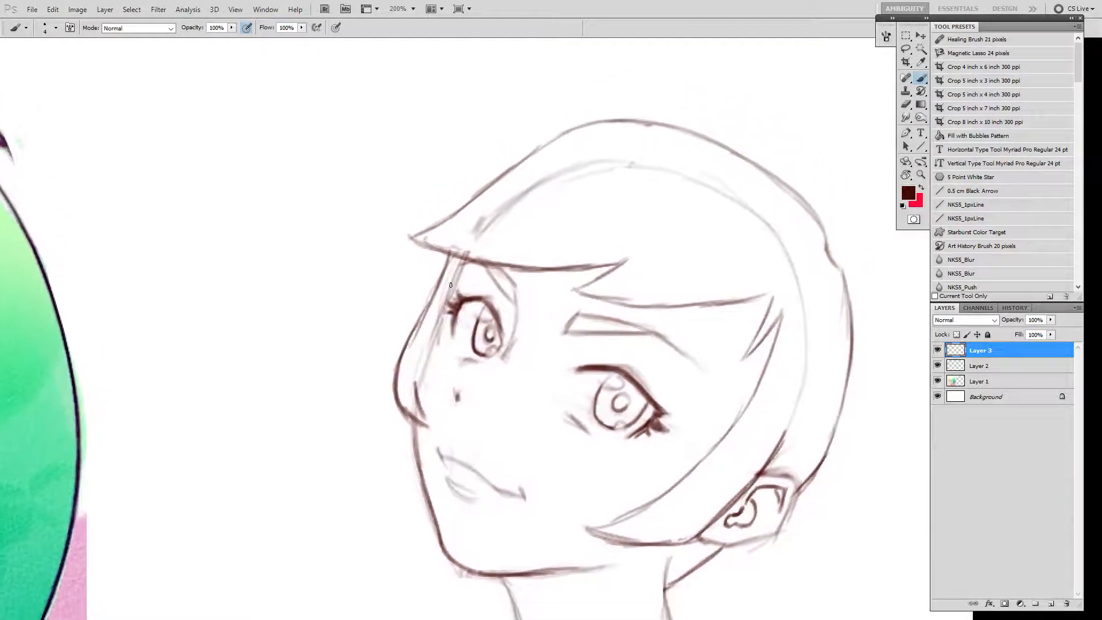
key("e")
key("bracketleft")
key("bracketleft")
key("bracketleft")
key("bracketleft")
key("bracketleft")
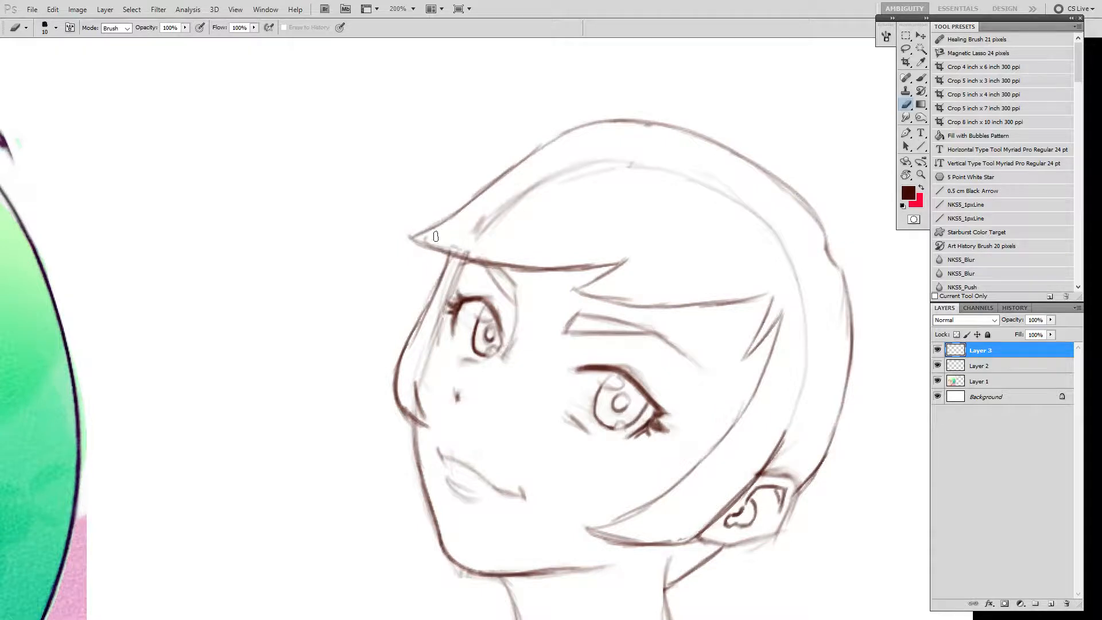
Step: Sketch the skull's contour under the painted hair on Layer 3, from the far temple over the crown to behind the ear
left_click_drag(310, 341, 809, 253)
left_click(289, 428, "alt")
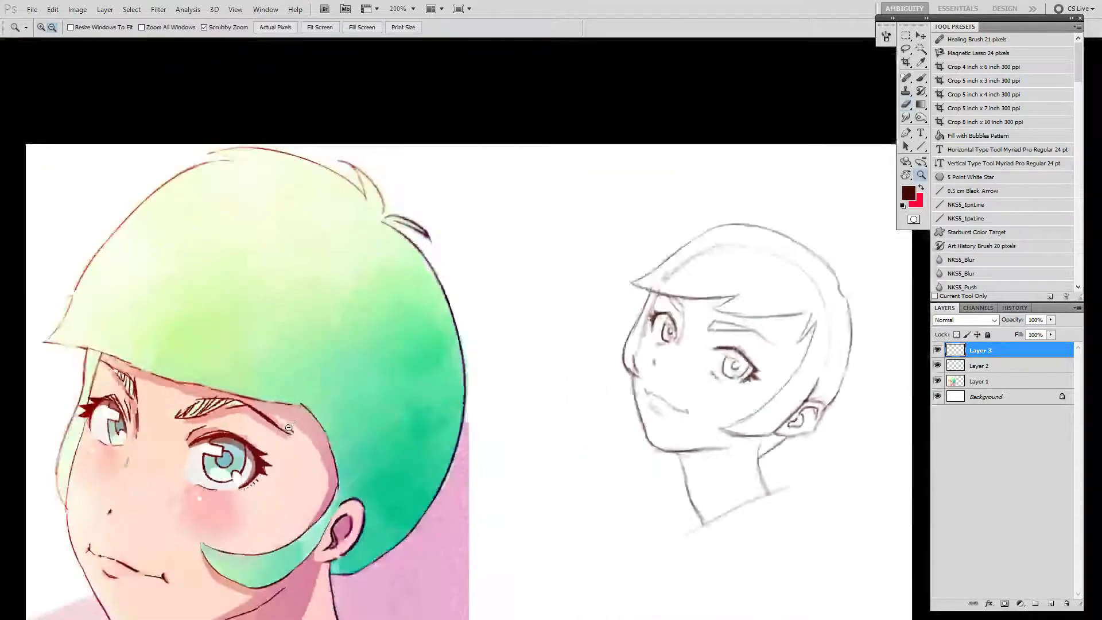
left_click(288, 428, "alt")
left_click(201, 439)
left_click_drag(201, 480, 400, 388)
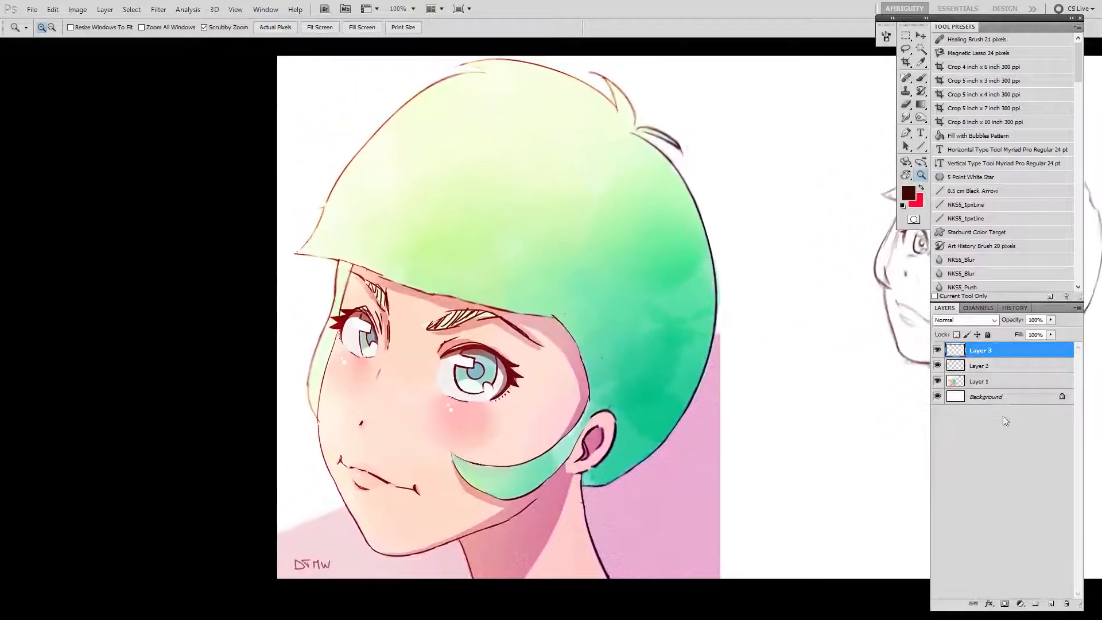
key("b")
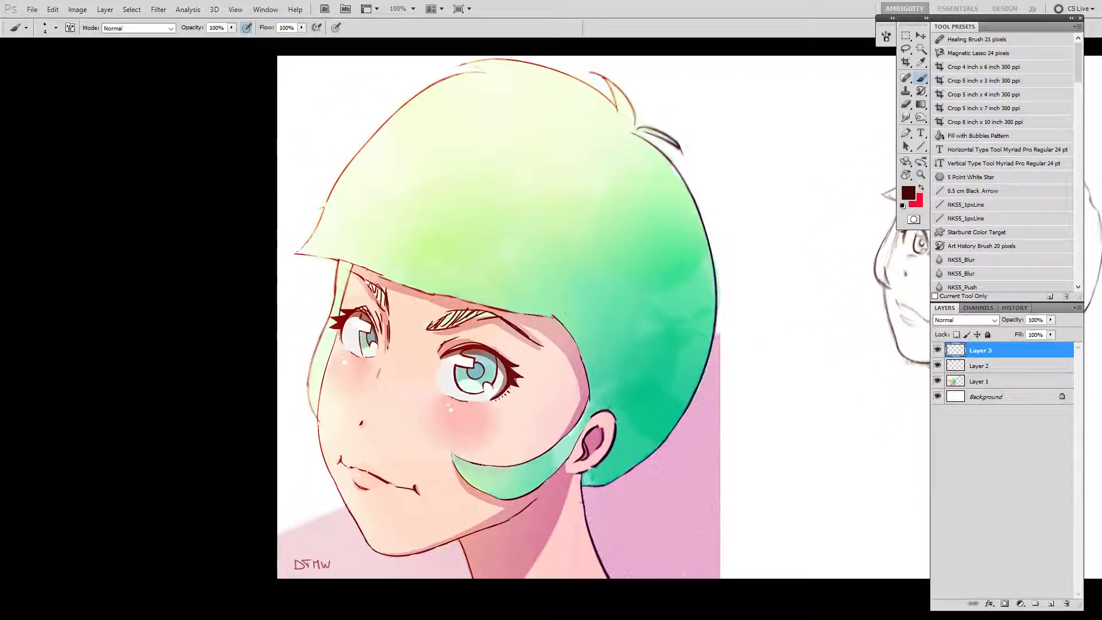
mouse_move(337, 315)
left_mouse_down()
mouse_move(360, 207)
mouse_move(406, 144)
left_mouse_up()
mouse_move(371, 187)
left_mouse_down()
mouse_move(441, 120)
mouse_move(541, 109)
mouse_move(457, 105)
mouse_move(603, 144)
mouse_move(613, 123)
mouse_move(559, 108)
mouse_move(616, 135)
mouse_move(680, 249)
mouse_move(671, 313)
mouse_move(689, 309)
mouse_move(680, 380)
left_mouse_up()
mouse_move(685, 341)
left_mouse_down()
mouse_move(668, 403)
mouse_move(617, 448)
left_mouse_up()
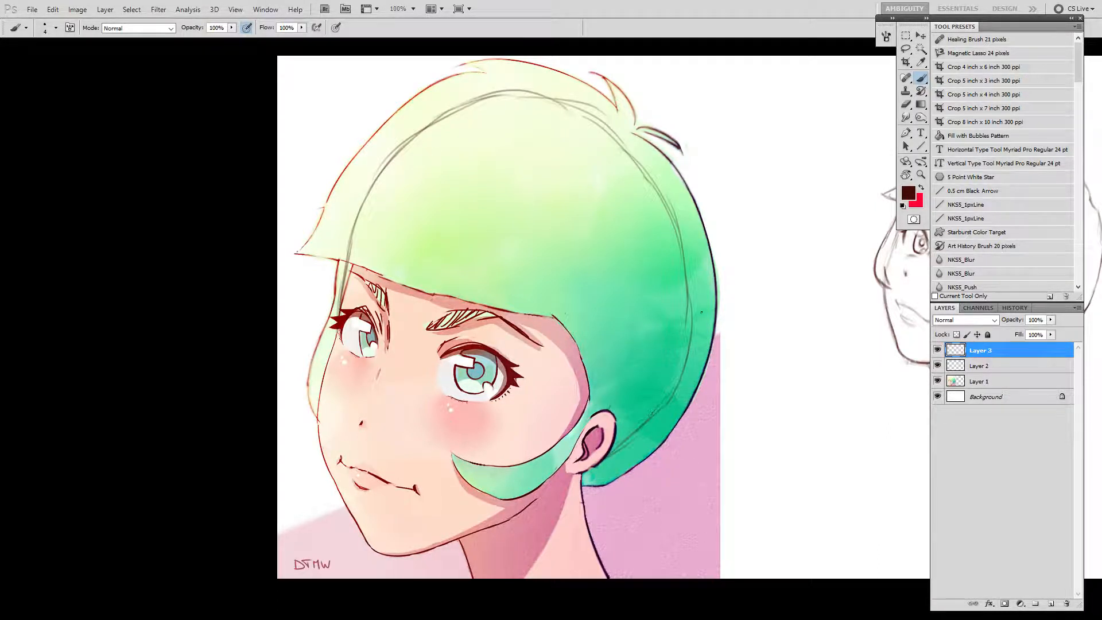
Step: Try a hair-thickness mark behind the painted skull contour, retrace the contour's crown, and clear all the guides from Layer 3
left_click_drag(714, 323, 696, 325)
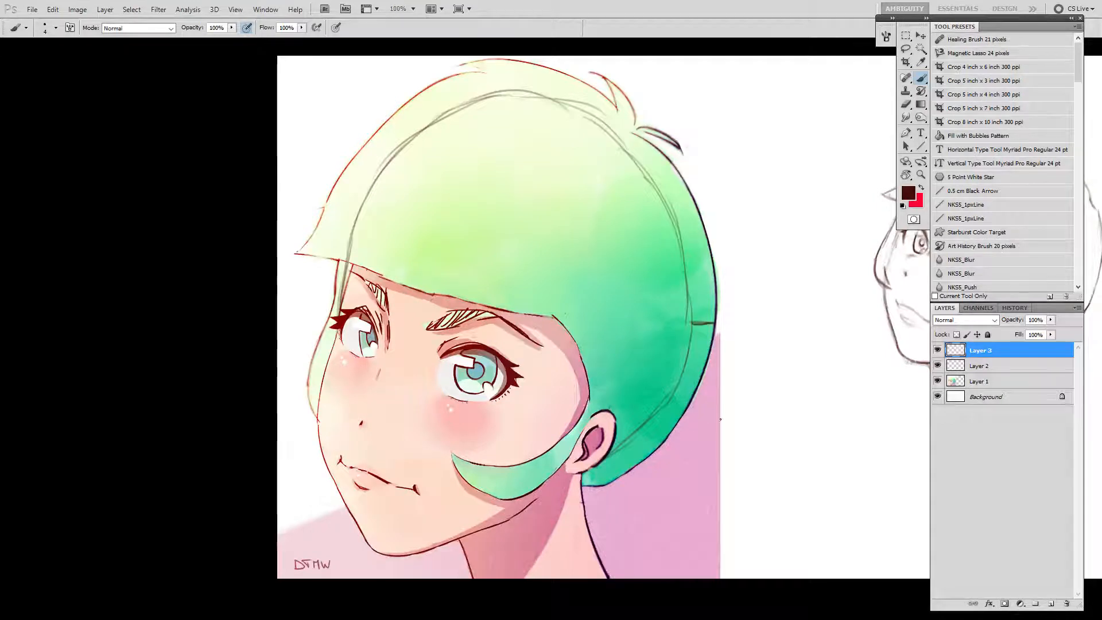
key("ctrl+z")
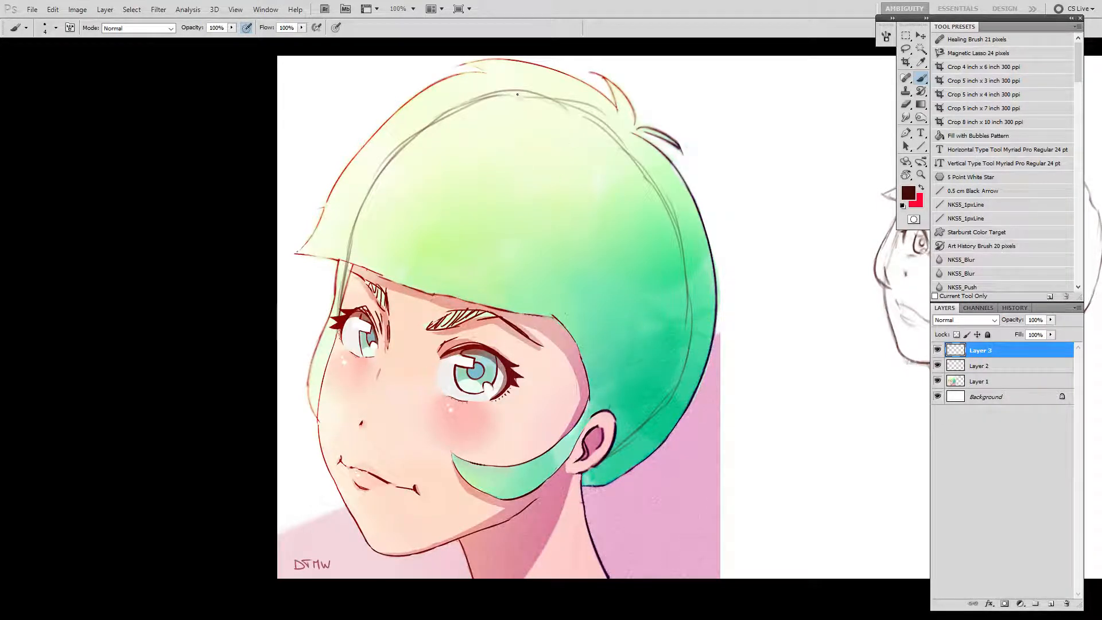
mouse_move(517, 95)
left_mouse_down()
mouse_move(594, 124)
mouse_move(679, 199)
left_mouse_up()
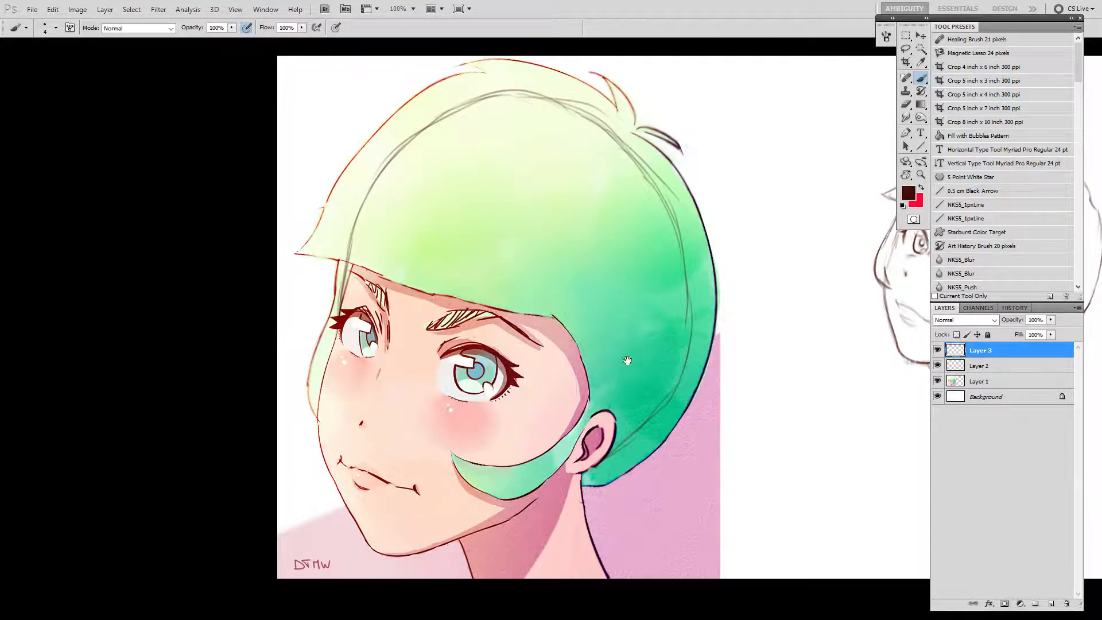
mouse_move(627, 360)
left_mouse_down()
mouse_move(630, 285)
mouse_move(591, 293)
mouse_move(594, 322)
mouse_move(556, 386)
left_mouse_up()
key("ctrl+a")
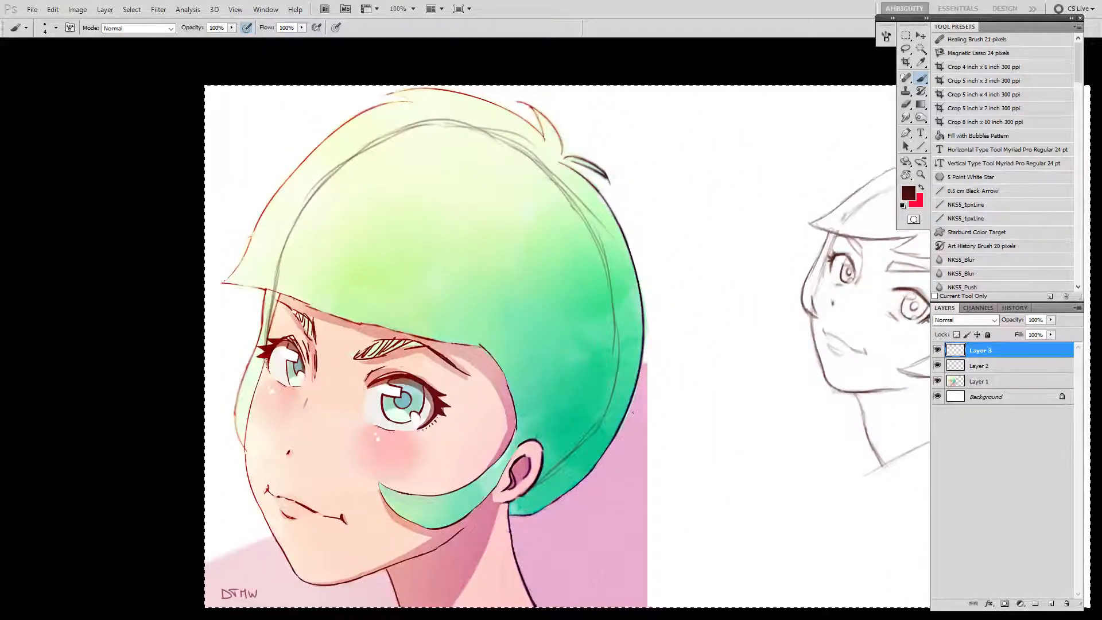
key("ctrl+x")
Step: Draw a straight guide from the sketch's chin to its skull crown, mark the midpoint, and clear the guide from Layer 3
mouse_move(682, 339)
left_mouse_down()
mouse_move(567, 336)
mouse_move(517, 313)
mouse_move(607, 312)
mouse_move(545, 338)
mouse_move(426, 453)
mouse_move(429, 397)
mouse_move(388, 440)
left_mouse_up()
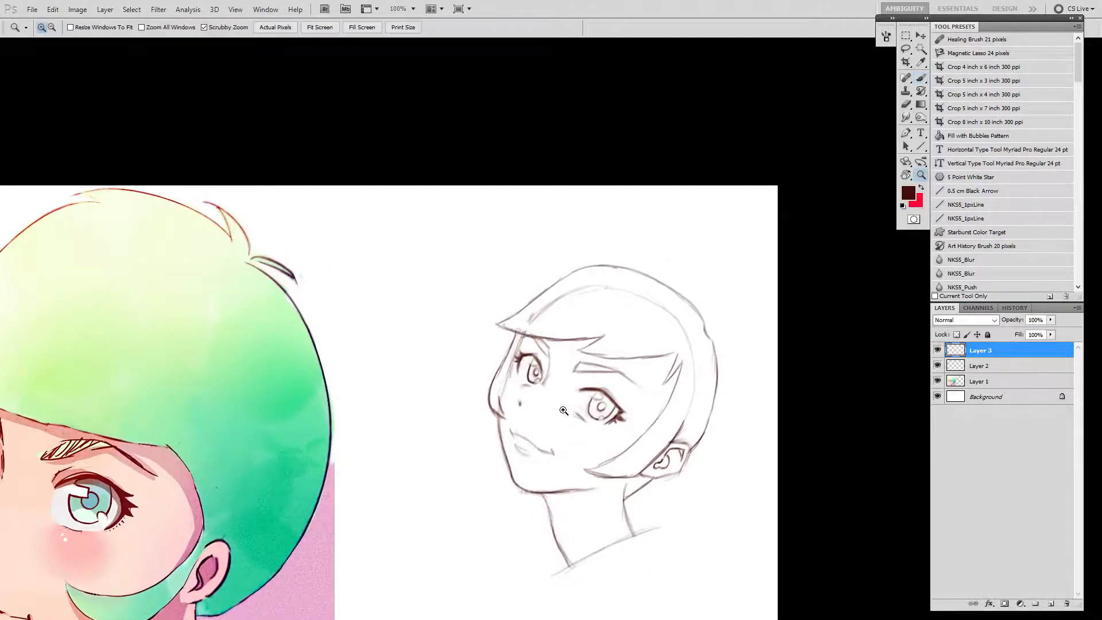
left_click(558, 407, "ctrl")
left_click(559, 408, "ctrl")
left_click(533, 449, "alt")
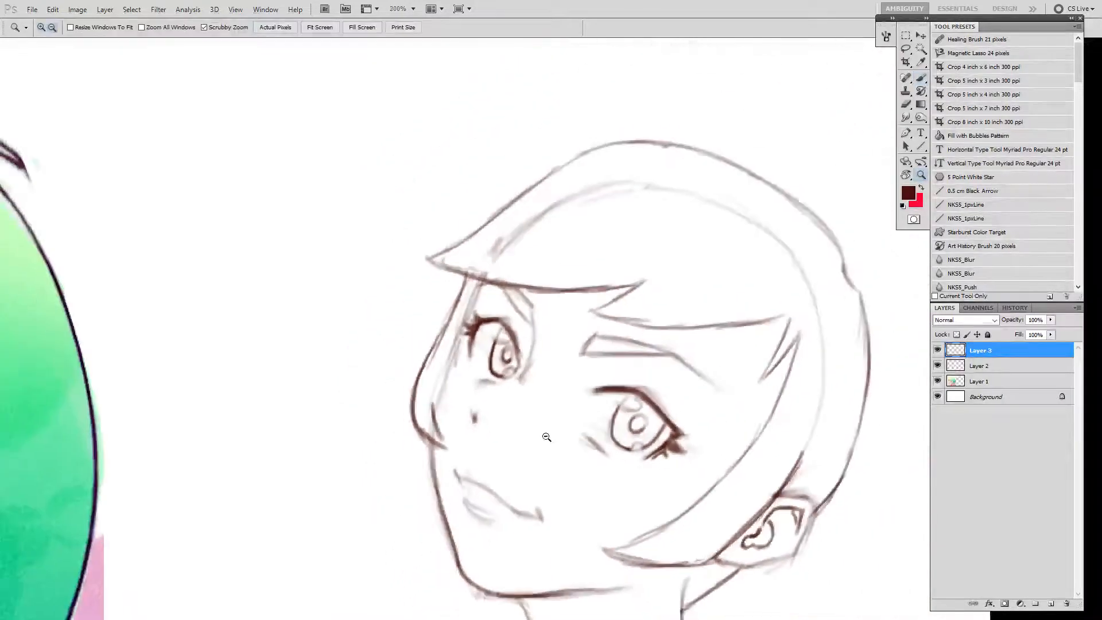
left_click(534, 449, "alt")
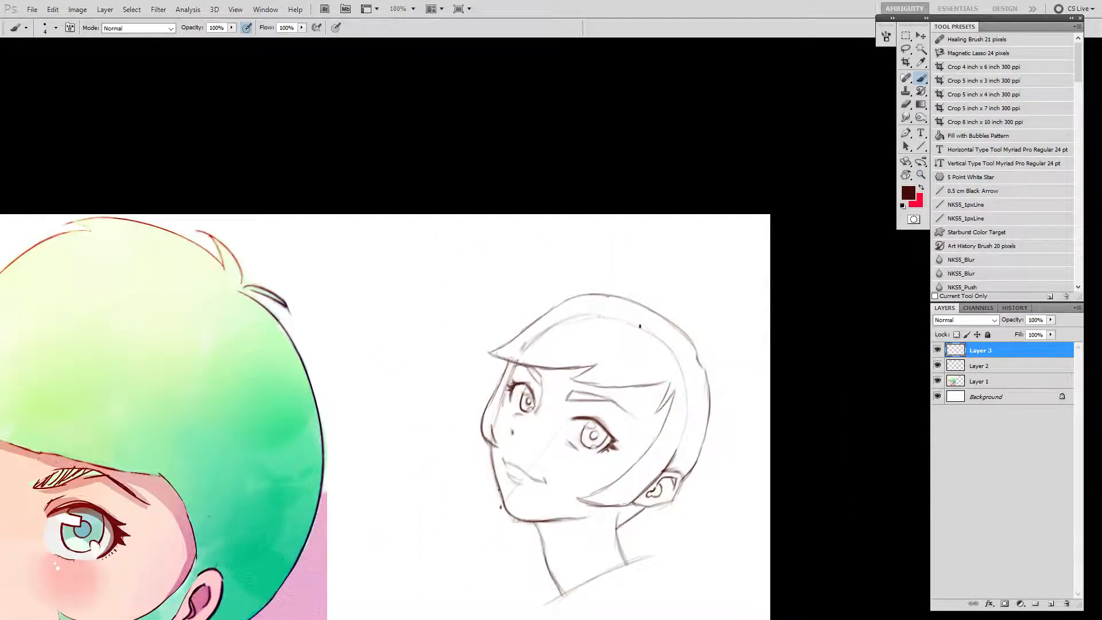
left_click_drag(639, 329, 558, 426)
key("ctrl+a")
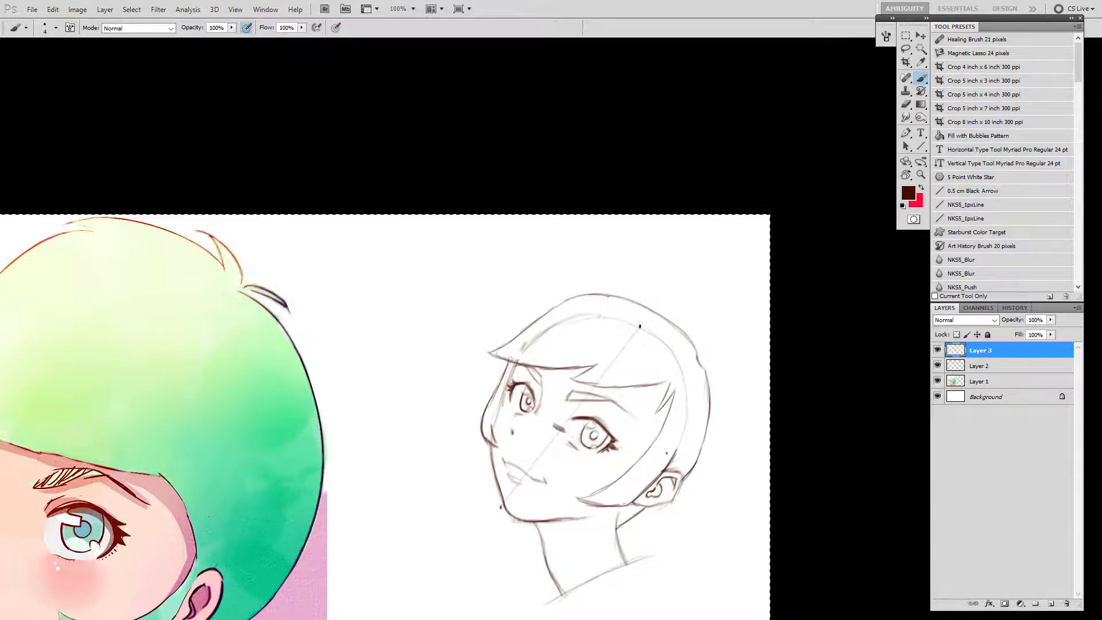
key("Delete")
key("ctrl+d")
Step: Draw a straight guide from the painted chin to the crown, mark its midpoint near the eyebrow, and clear it
left_click_drag(447, 278, 534, 246)
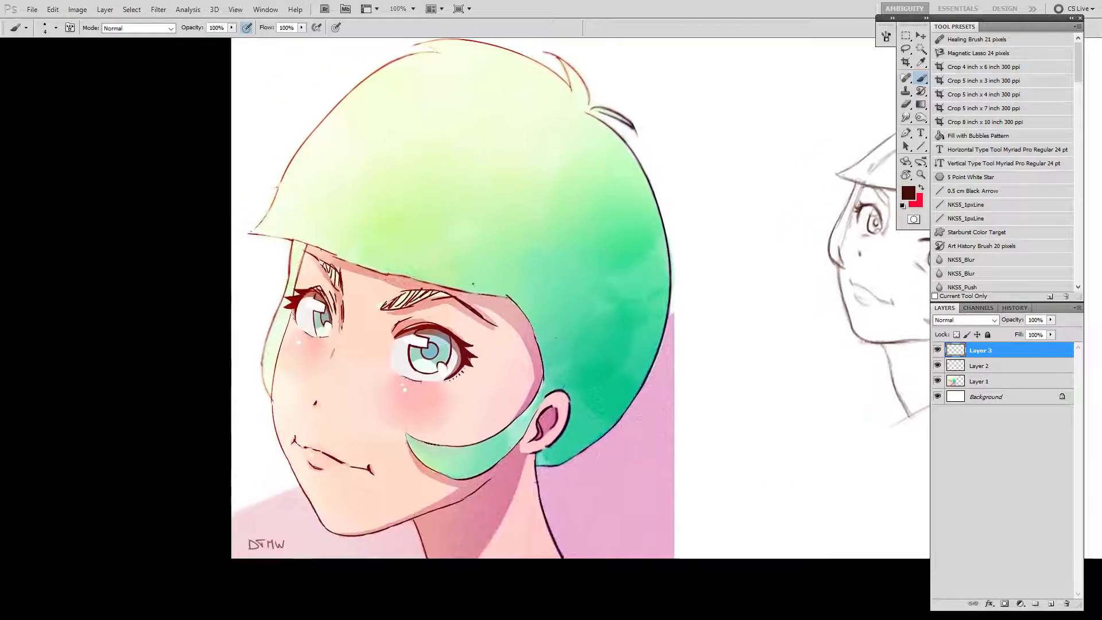
left_click(507, 80, "shift")
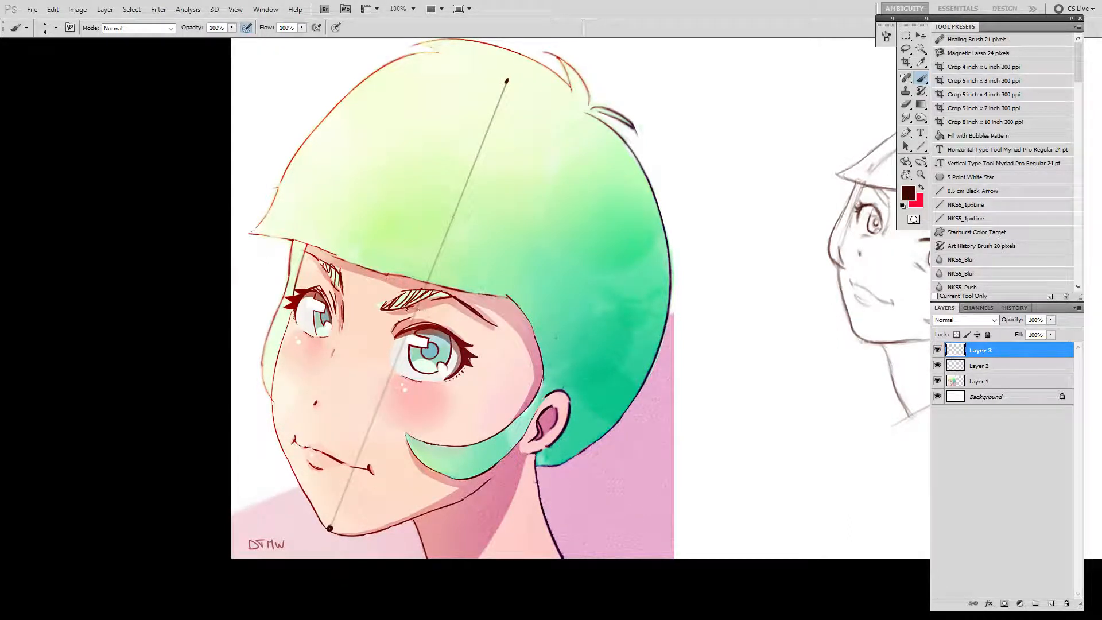
left_click_drag(429, 316, 404, 308)
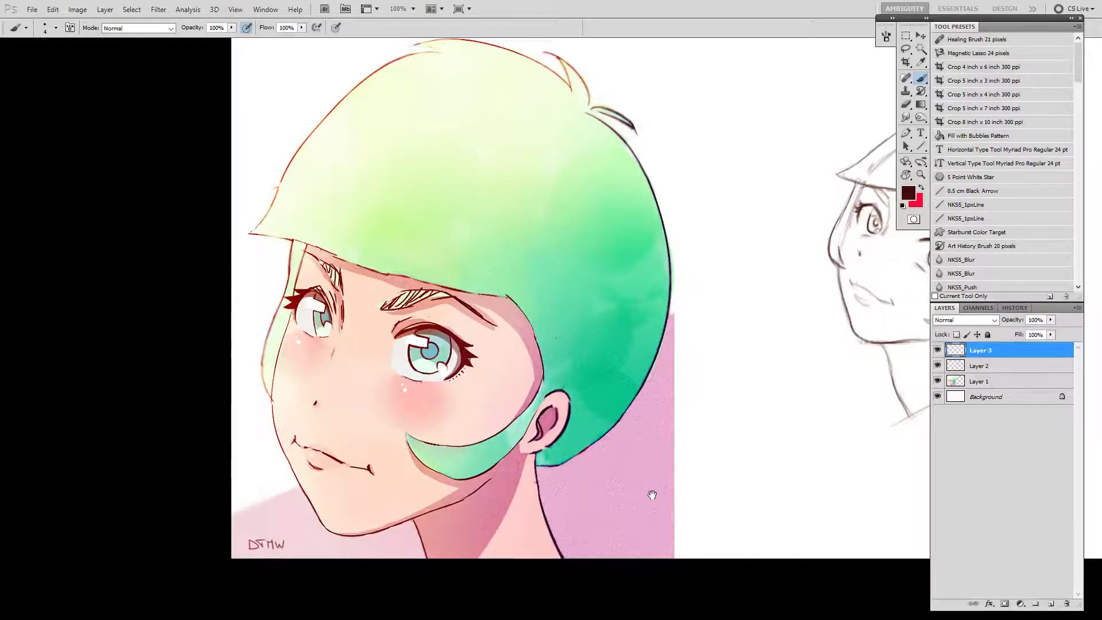
Step: Draw a curved downward arrow between the portrait and the sketch, and erase it with the eraser at size 113
left_click_drag(578, 287, 535, 320)
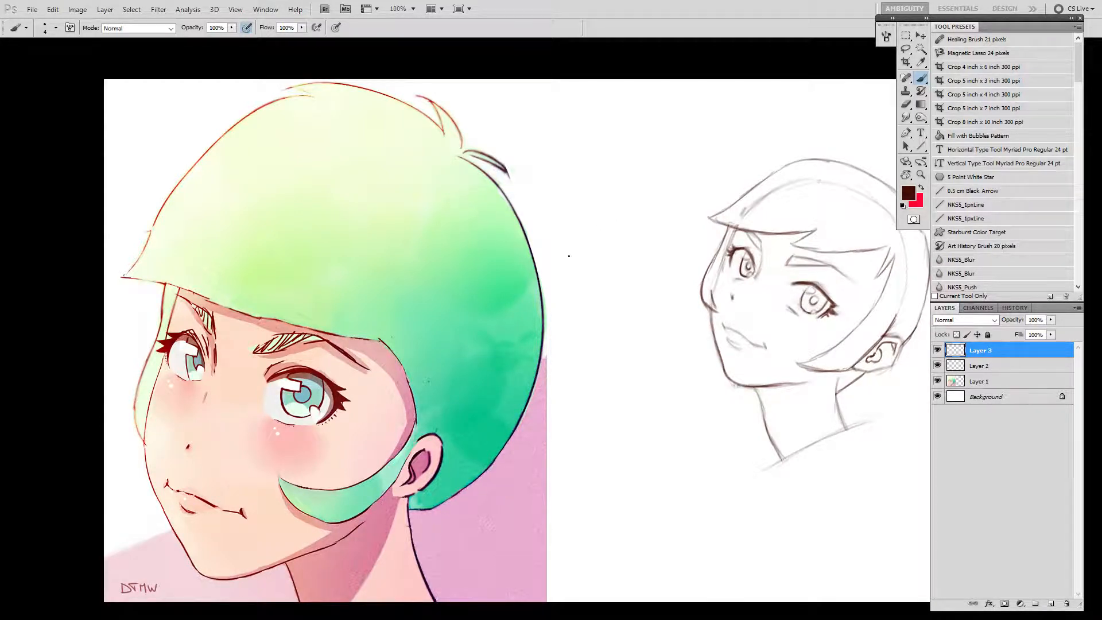
mouse_move(663, 167)
left_mouse_down()
mouse_move(595, 348)
mouse_move(600, 379)
mouse_move(612, 366)
left_mouse_up()
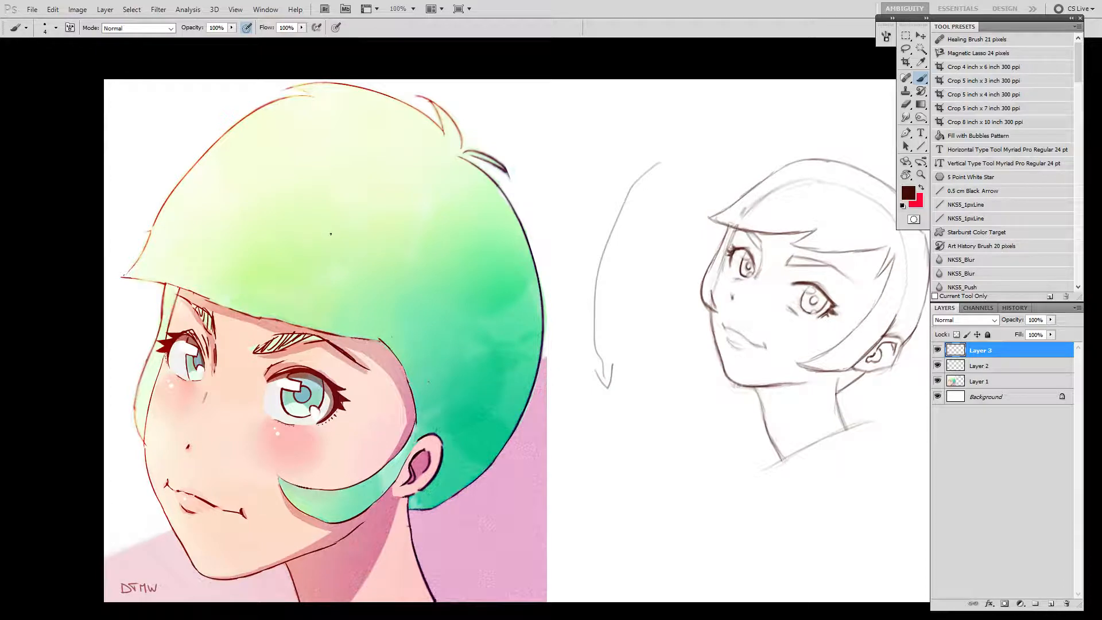
key("e")
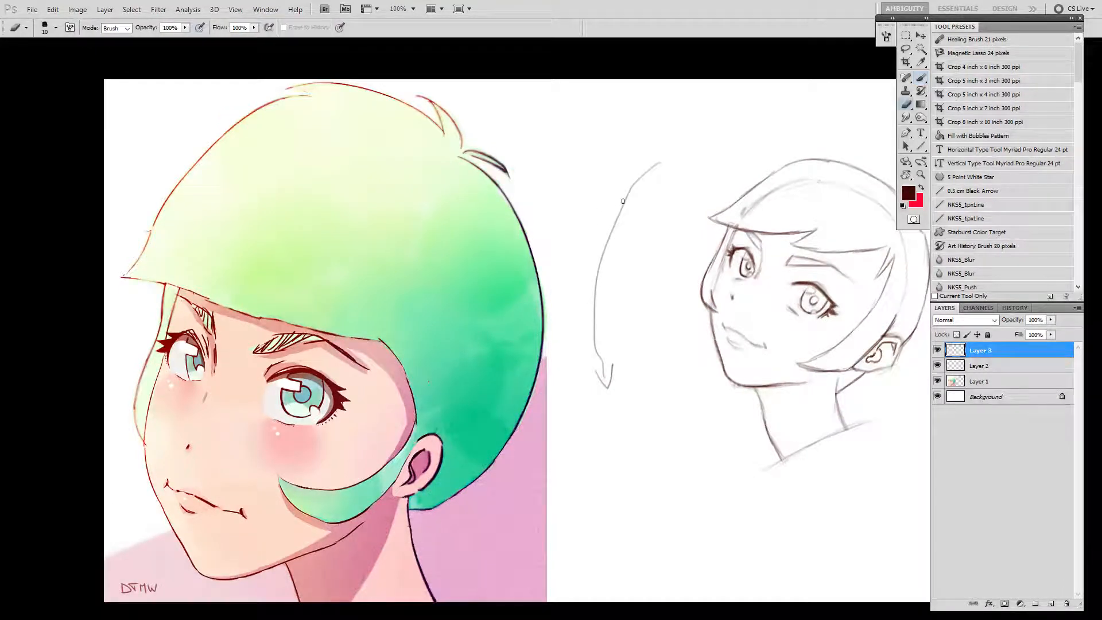
mouse_move(677, 130)
left_mouse_down()
mouse_move(578, 398)
mouse_move(580, 425)
left_mouse_up()
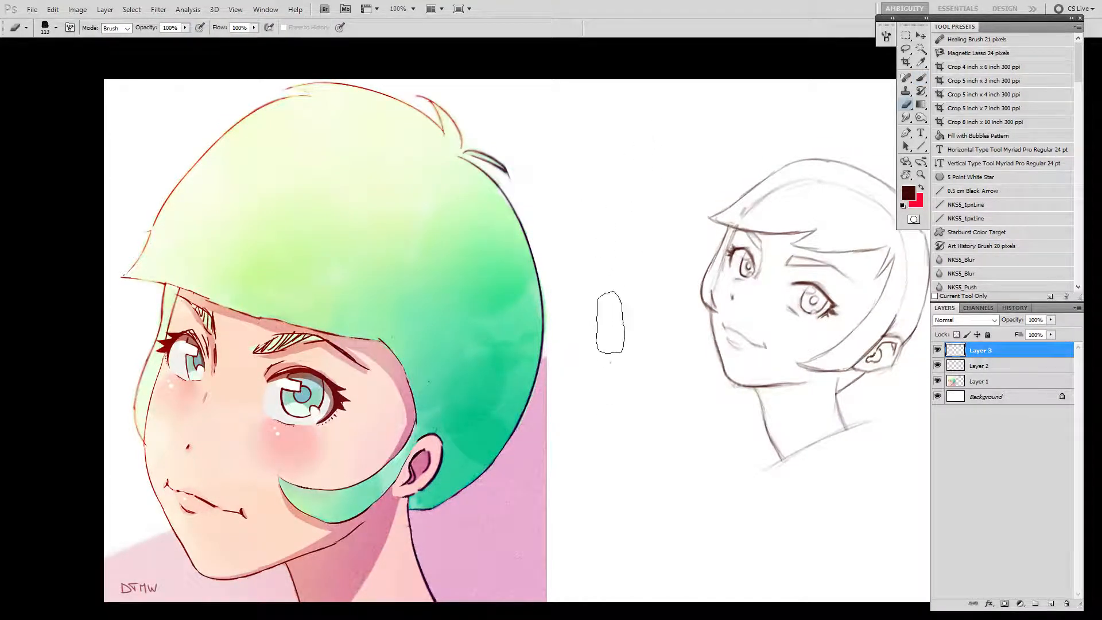
left_click_drag(606, 322, 611, 402)
Step: Sketch a small tuft of stray hair at the notch on the back of the sketched head on Layer 2, redrawing unsatisfactory strokes
key("n")
left_click_drag(767, 327, 529, 374)
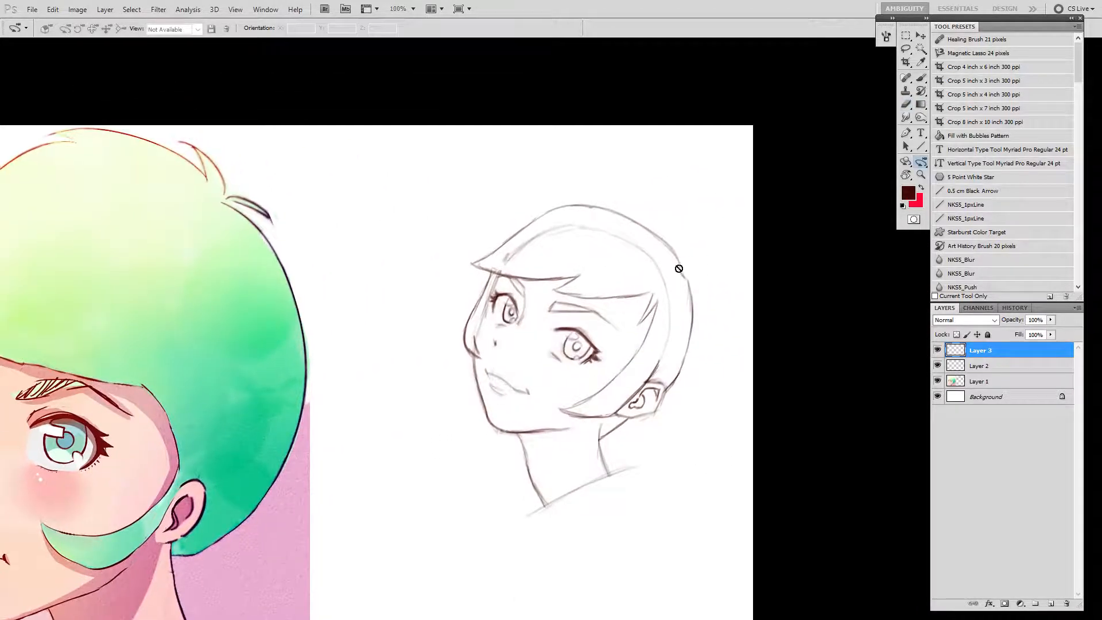
key("b")
left_click(960, 370)
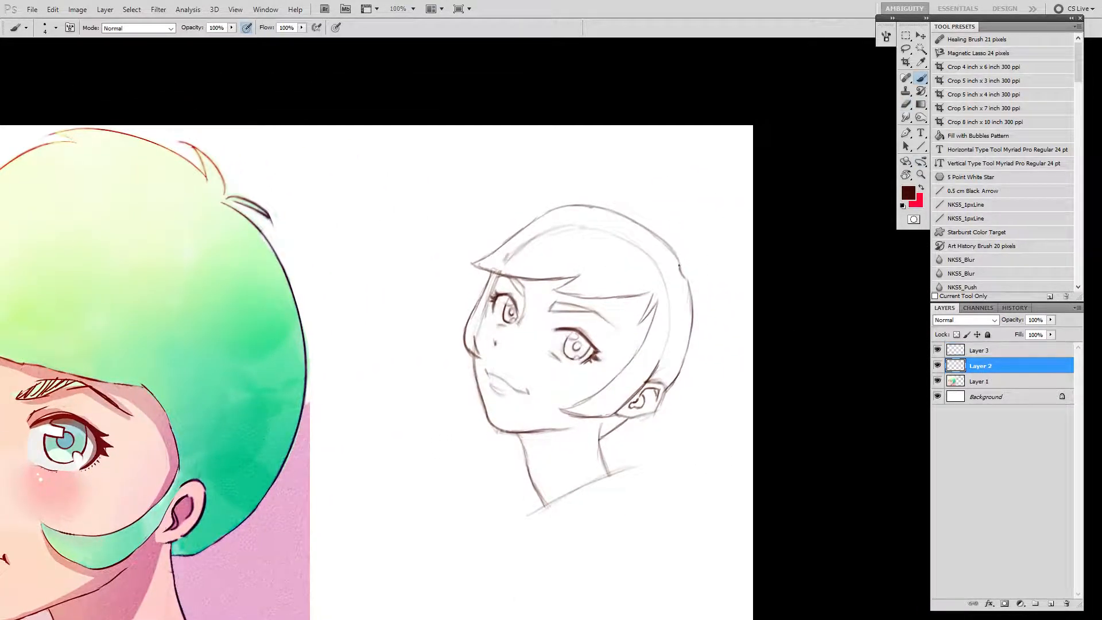
mouse_move(679, 266)
left_mouse_down()
mouse_move(684, 247)
mouse_move(682, 273)
mouse_move(701, 281)
left_mouse_up()
mouse_move(618, 419)
left_mouse_down()
mouse_move(661, 311)
mouse_move(625, 439)
left_mouse_up()
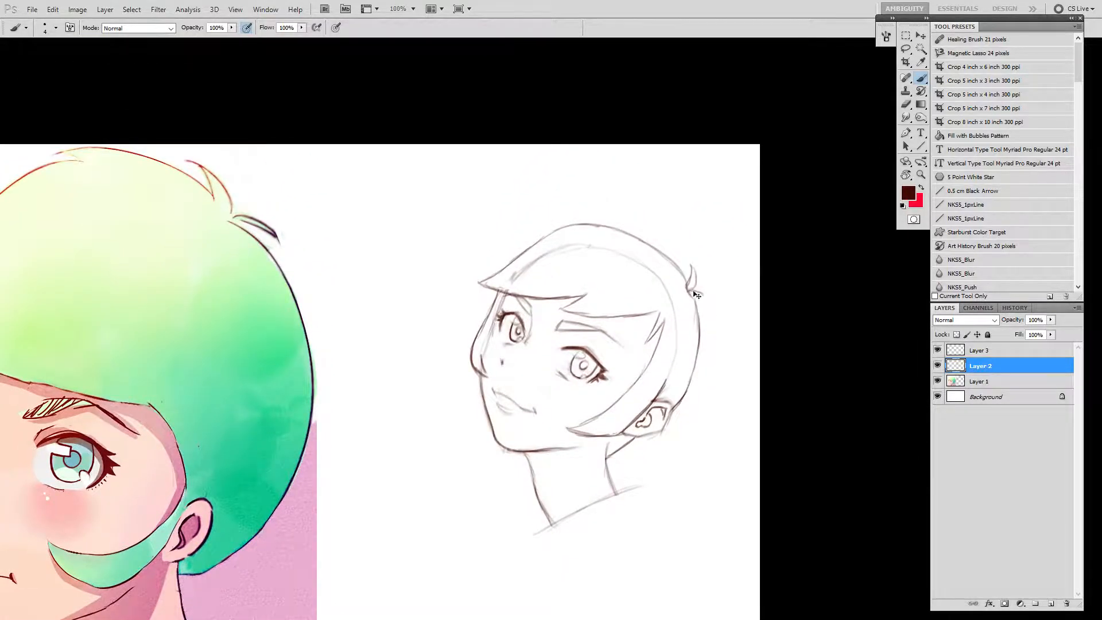
key("ctrl+alt+z")
key("ctrl+alt+z")
key("ctrl+alt+z")
mouse_move(689, 292)
left_mouse_down()
mouse_move(702, 297)
mouse_move(693, 287)
left_mouse_up()
left_click_drag(705, 245, 833, 115)
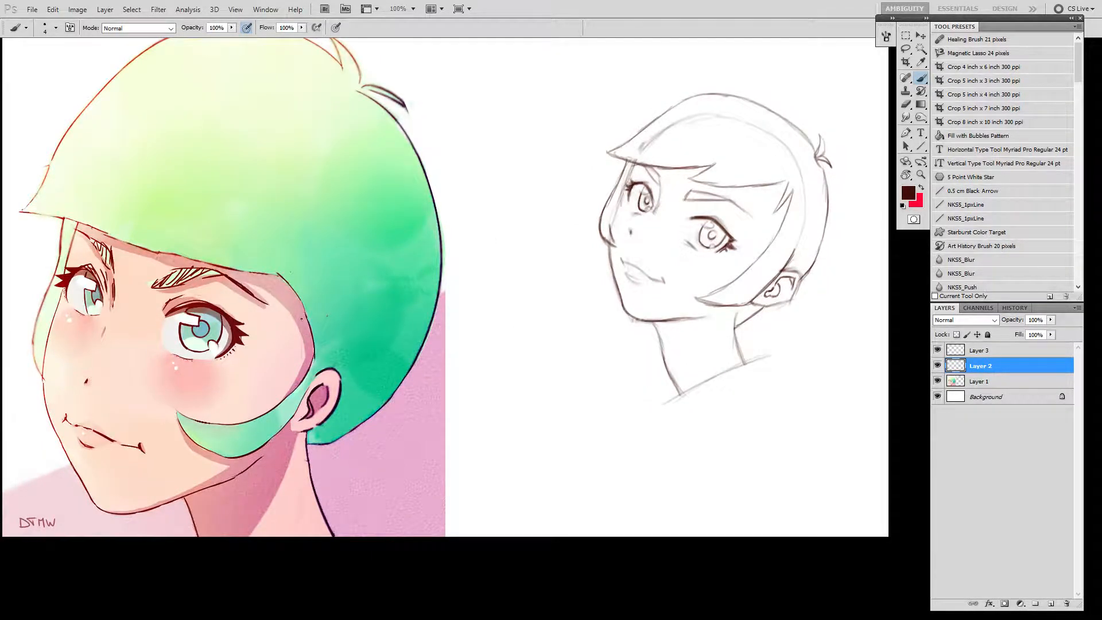
Step: Try a short stroke joining the near iris to the lower eyelid on the painted portrait
key("z")
left_click(594, 241)
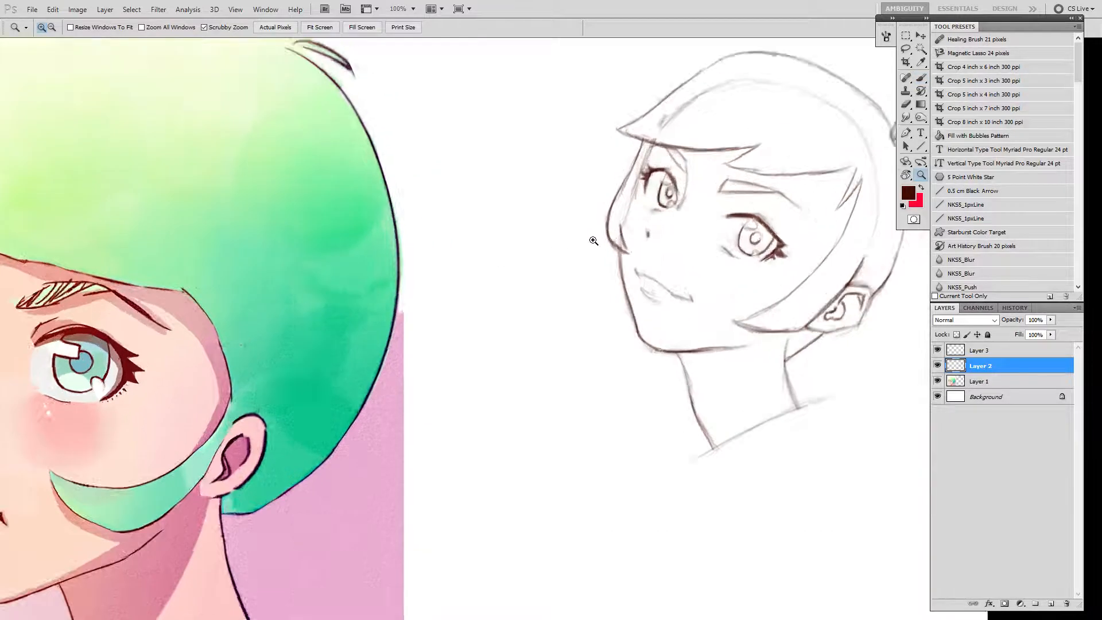
left_click(615, 295)
key("b")
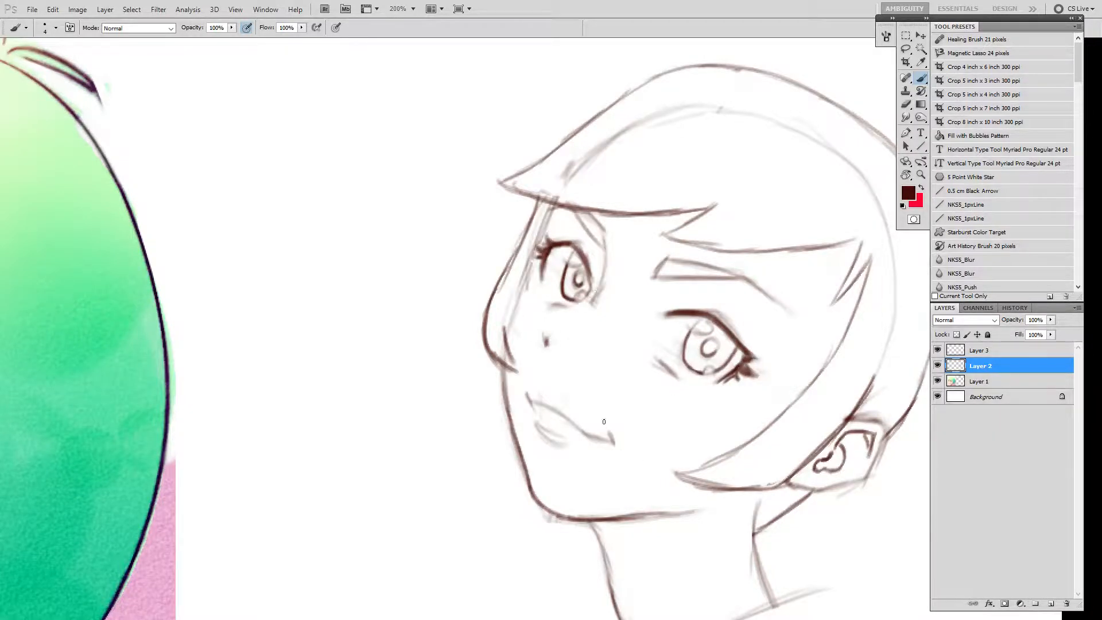
left_click_drag(388, 409, 700, 347)
left_click_drag(424, 444, 816, 290)
left_click_drag(411, 402, 573, 396)
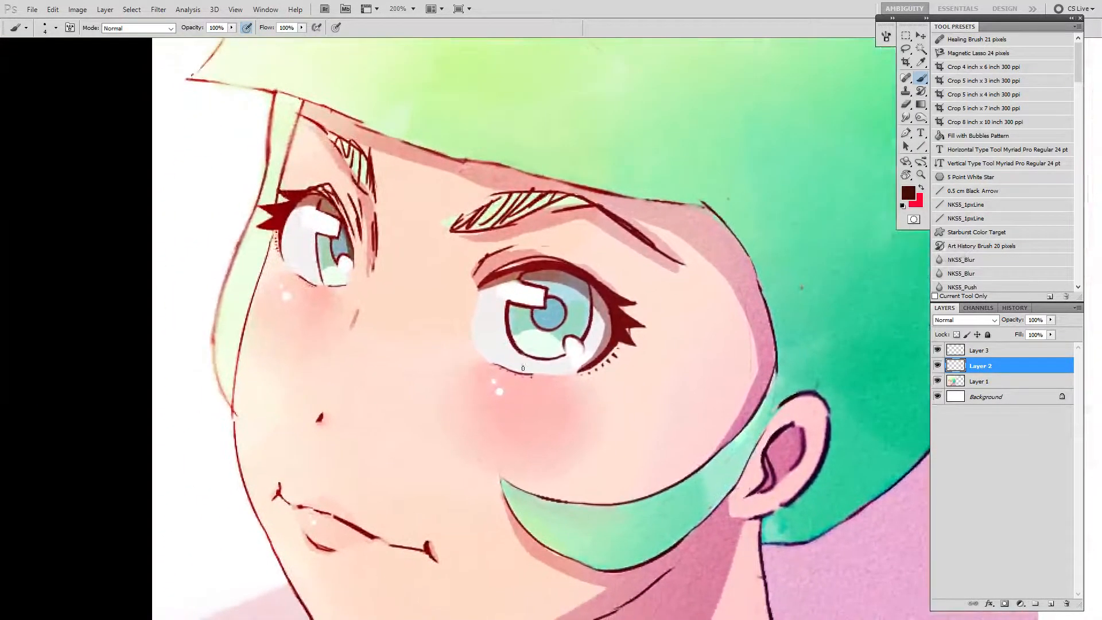
left_click_drag(530, 361, 528, 374)
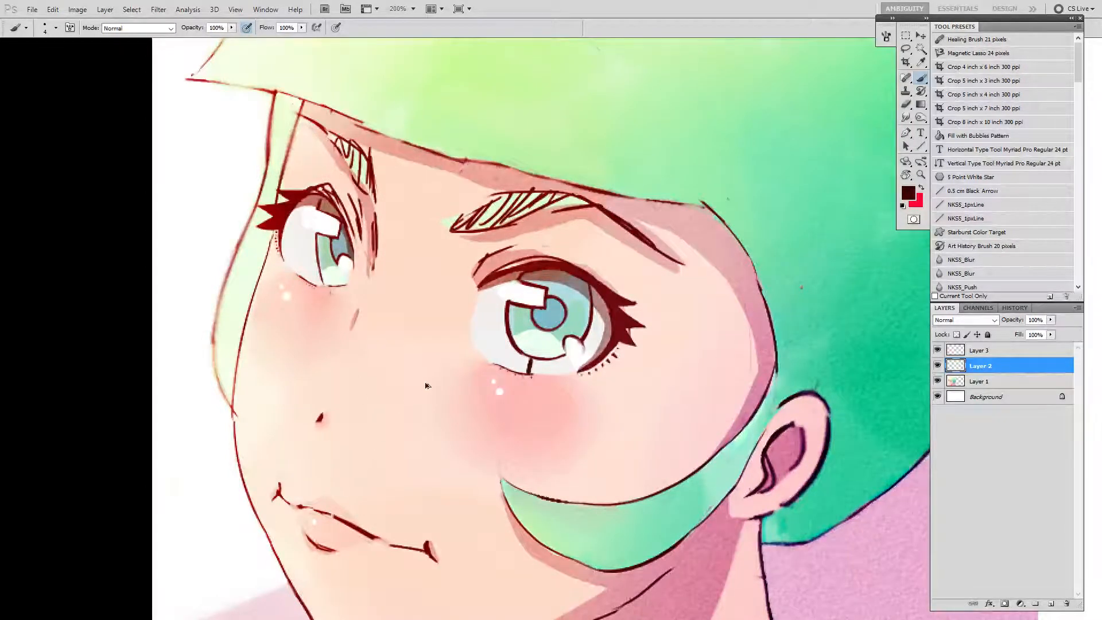
key("z")
Step: Draw a small arrow pointing at the sketched ear on Layer 2
left_click(624, 362, "alt")
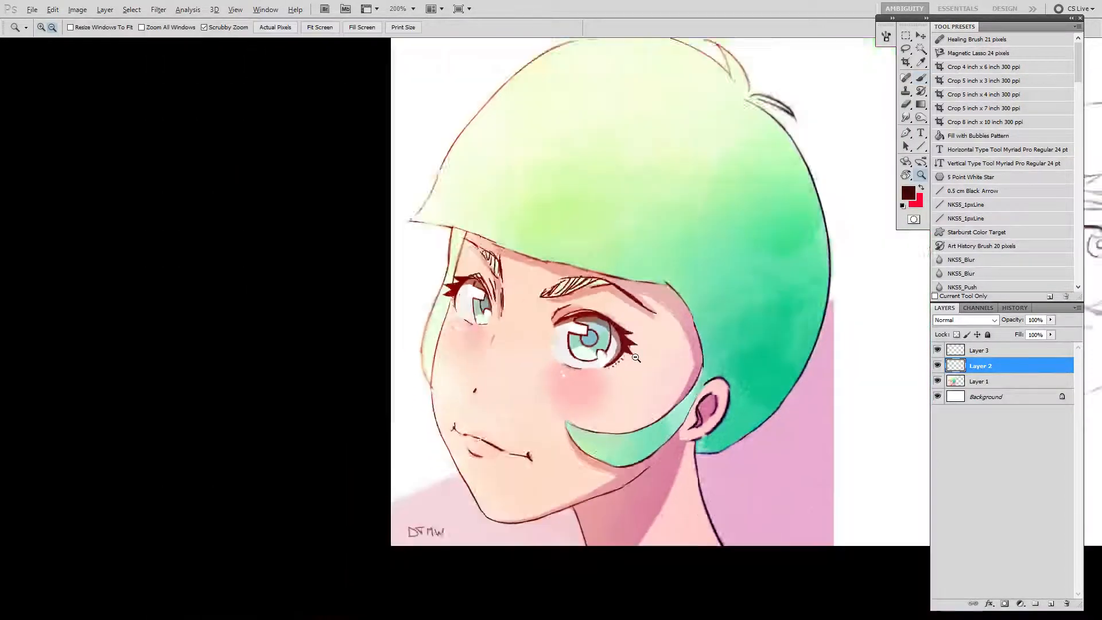
left_click(649, 366, "alt")
left_click(650, 366, "alt")
left_click_drag(806, 379, 682, 357)
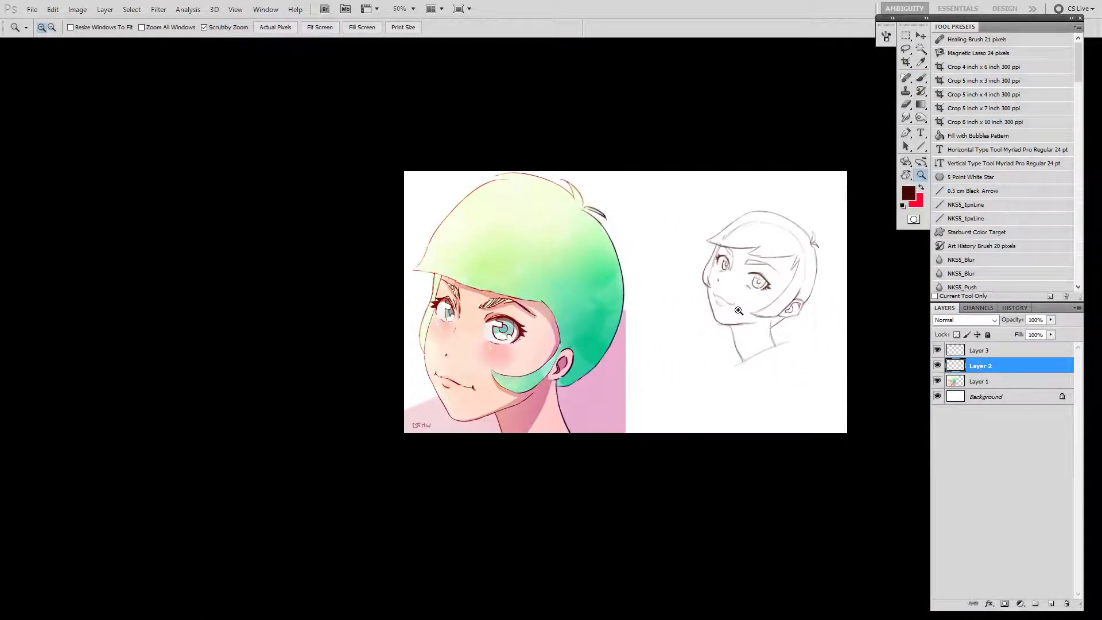
left_click(804, 315)
left_click(811, 323)
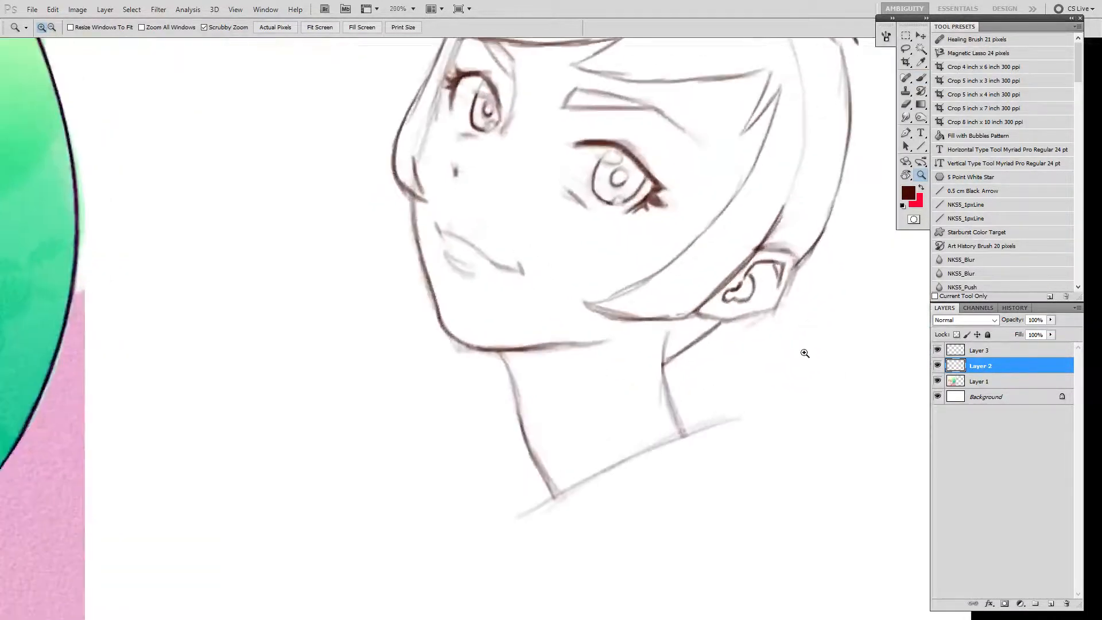
key("n")
left_click_drag(840, 320, 646, 349)
key("b")
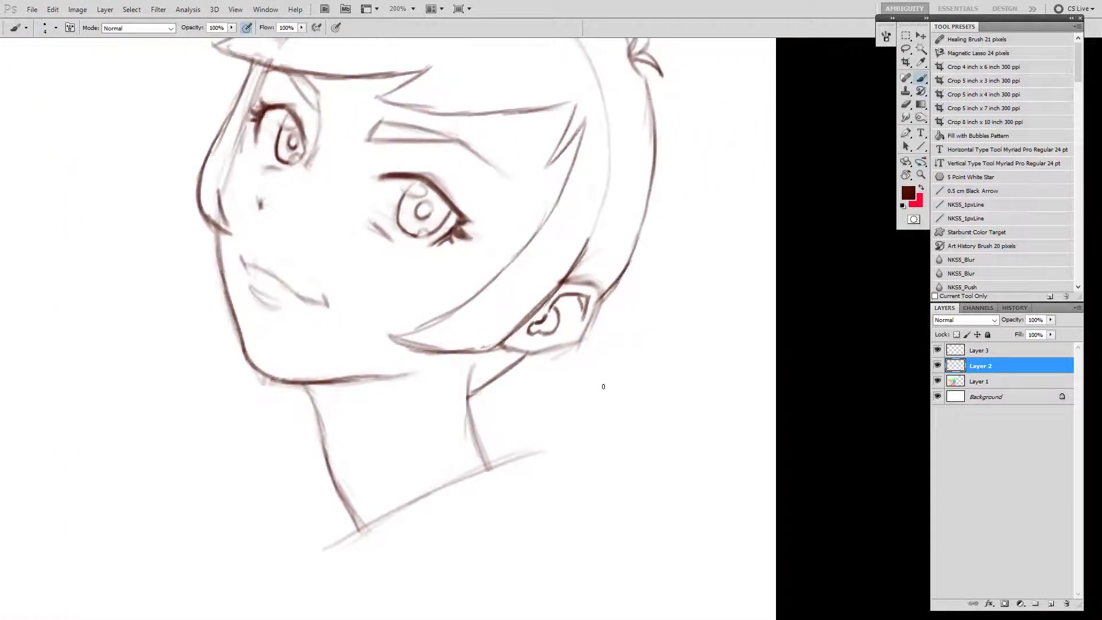
mouse_move(594, 378)
left_mouse_down()
mouse_move(613, 362)
mouse_move(624, 402)
left_mouse_up()
Step: Sketch an enlarged ear study beside the neck on Layer 2, with an angular outer outline, an inner rim and the start of the inner fold
left_click_drag(663, 505, 620, 378)
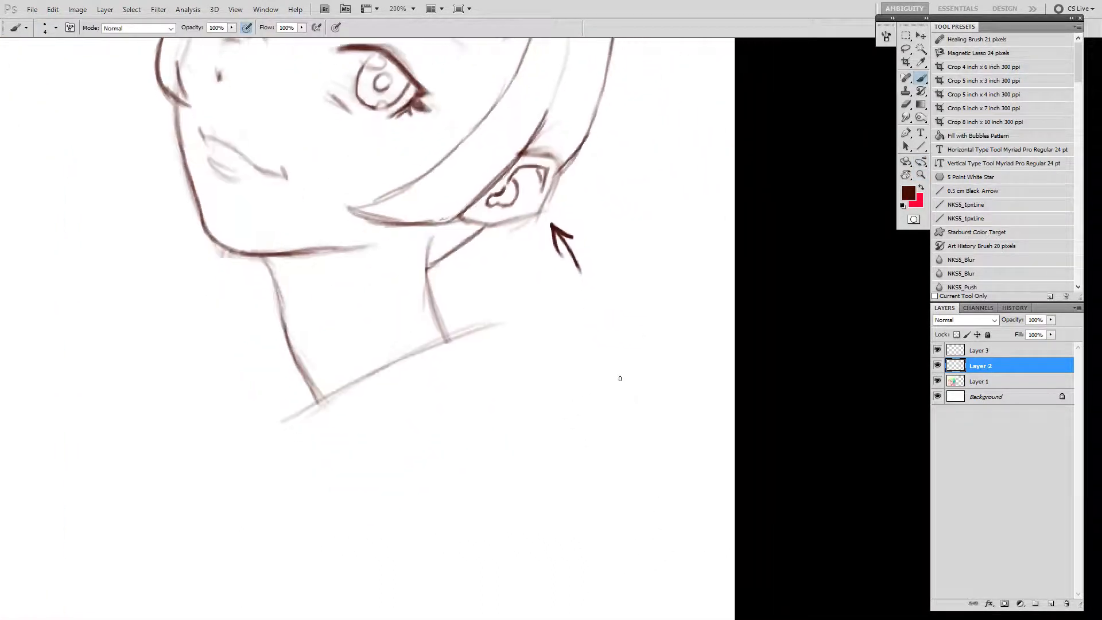
mouse_move(576, 346)
left_mouse_down()
mouse_move(617, 320)
mouse_move(586, 344)
mouse_move(652, 343)
mouse_move(627, 313)
mouse_move(667, 368)
mouse_move(614, 452)
mouse_move(584, 459)
left_mouse_up()
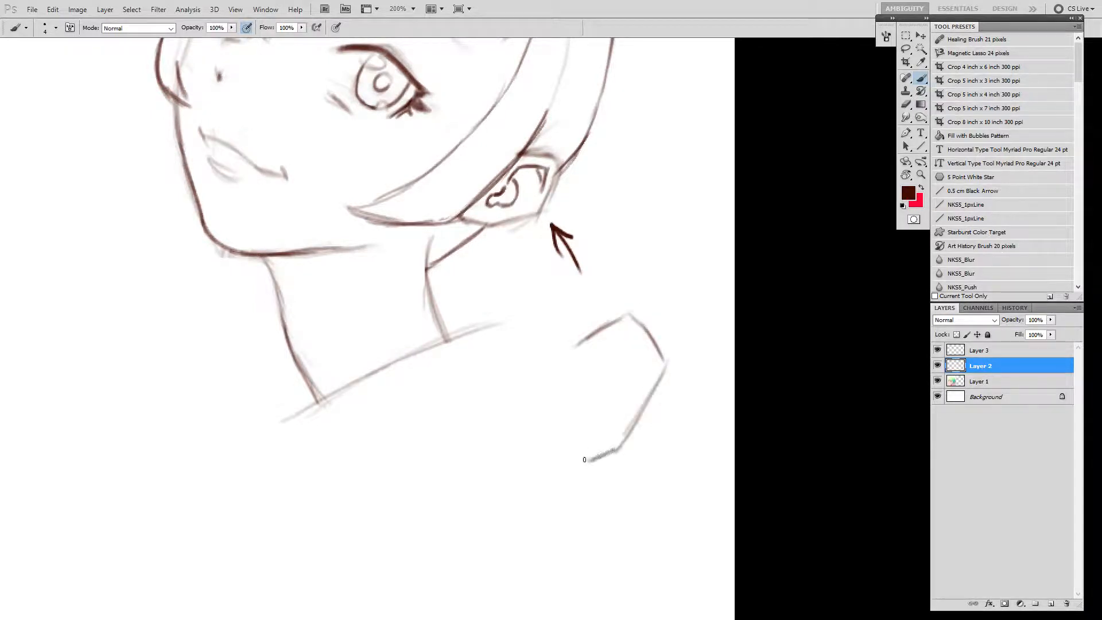
key("ctrl+z")
left_click_drag(630, 432, 586, 457)
left_click_drag(580, 341, 543, 467)
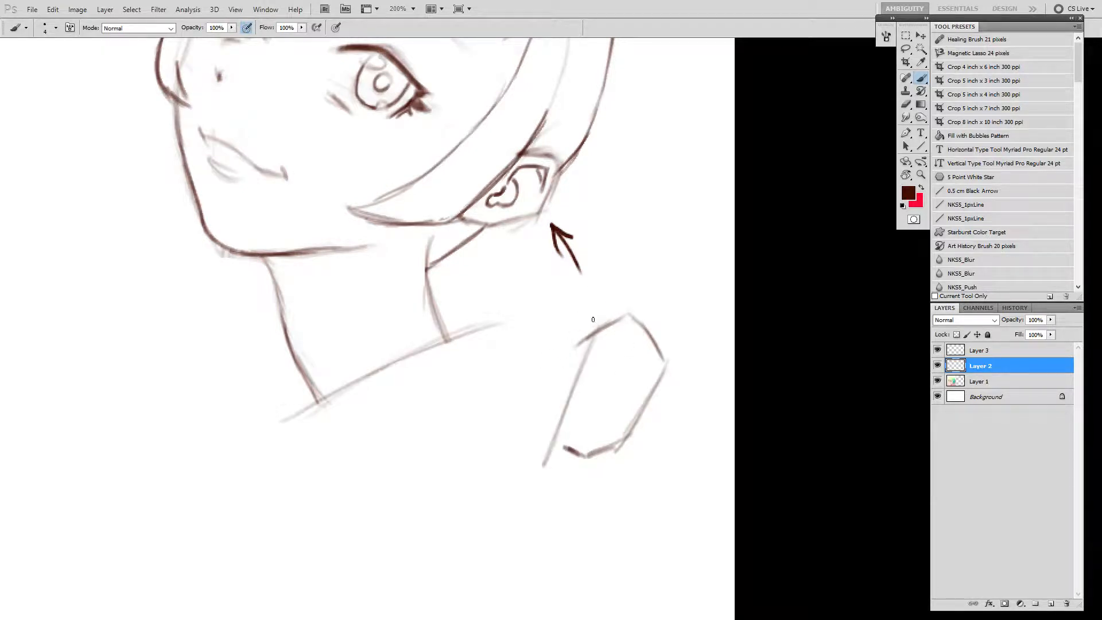
mouse_move(596, 373)
left_mouse_down()
mouse_move(620, 337)
mouse_move(597, 352)
mouse_move(590, 341)
mouse_move(636, 342)
mouse_move(648, 358)
mouse_move(627, 337)
mouse_move(652, 360)
left_mouse_up()
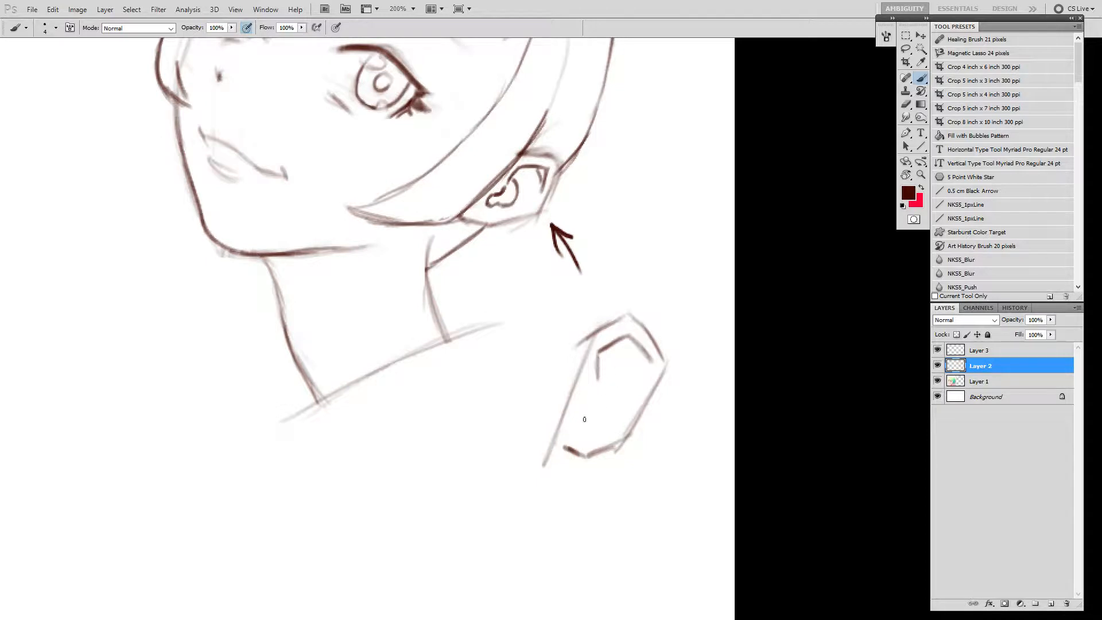
mouse_move(600, 374)
left_mouse_down()
mouse_move(618, 401)
mouse_move(585, 418)
left_mouse_up()
Step: Try a rounded ear form with a band at its base and a horizontal line in the blank area below the ear study
mouse_move(587, 523)
left_mouse_down("space")
mouse_move(581, 369)
mouse_move(526, 450)
left_mouse_up("space")
mouse_move(518, 381)
left_mouse_down()
mouse_move(526, 455)
mouse_move(531, 377)
mouse_move(518, 384)
mouse_move(543, 391)
mouse_move(549, 429)
mouse_move(544, 451)
mouse_move(526, 454)
mouse_move(600, 388)
mouse_move(614, 417)
mouse_move(611, 457)
mouse_move(549, 452)
mouse_move(570, 481)
mouse_move(586, 483)
mouse_move(607, 456)
left_mouse_up()
left_click_drag(520, 386, 401, 391)
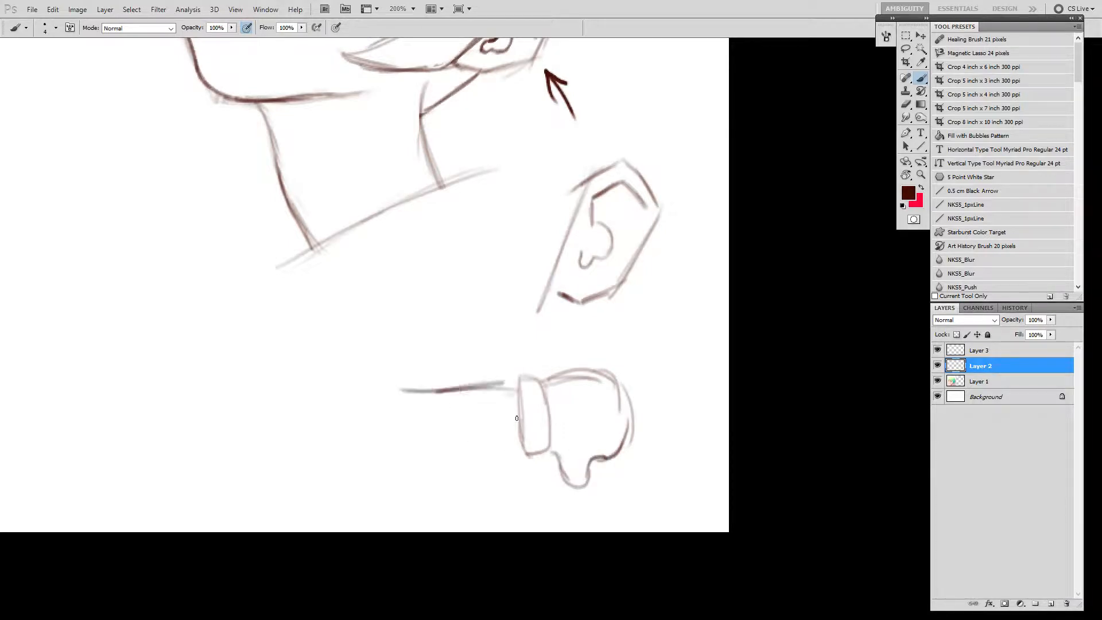
mouse_move(509, 434)
left_mouse_down()
mouse_move(431, 438)
mouse_move(522, 438)
left_mouse_up()
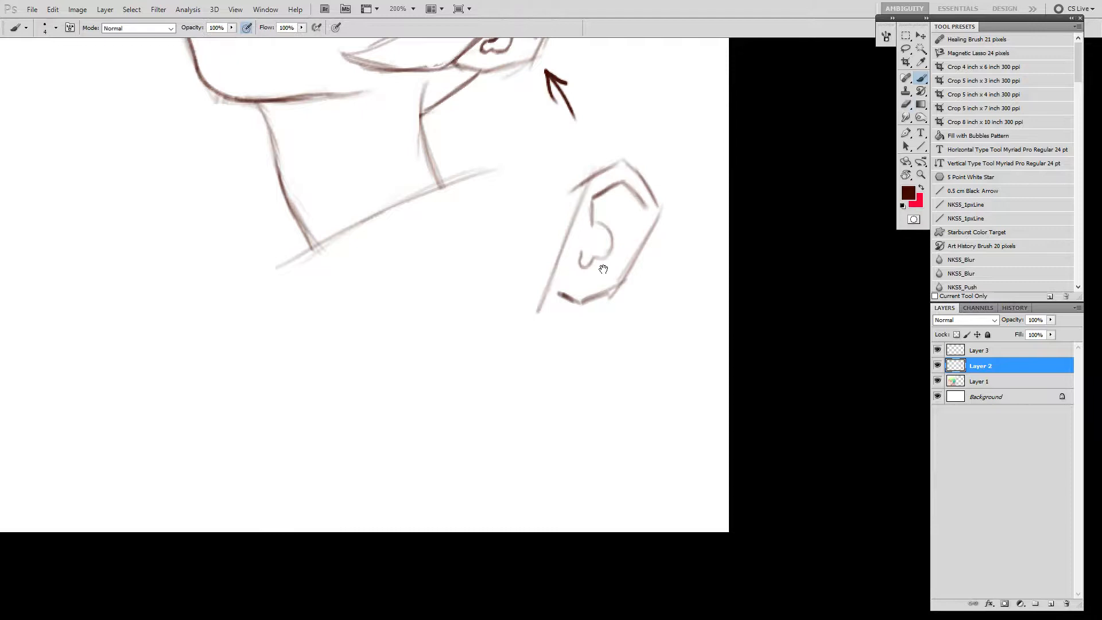
Step: Complete the curved inner fold of the enlarged ear study and go over its rim
mouse_move(604, 270)
left_mouse_down()
mouse_move(602, 295)
mouse_move(626, 302)
mouse_move(614, 335)
mouse_move(585, 357)
left_mouse_up()
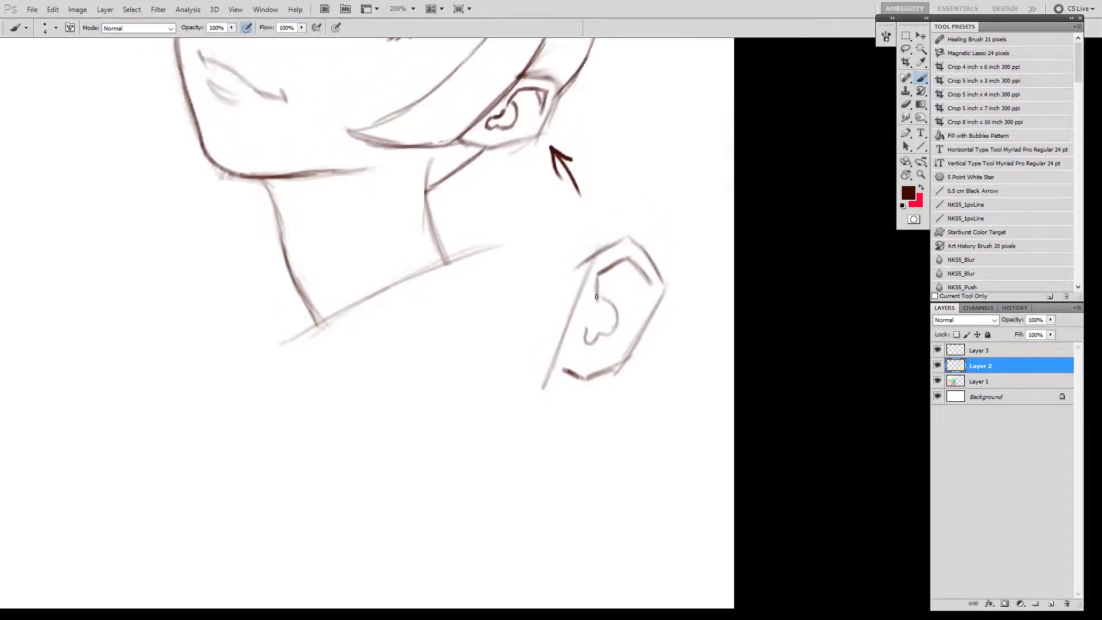
left_click_drag(593, 311, 595, 332)
mouse_move(626, 356)
left_mouse_down()
mouse_move(639, 404)
mouse_move(699, 381)
mouse_move(691, 405)
left_mouse_up()
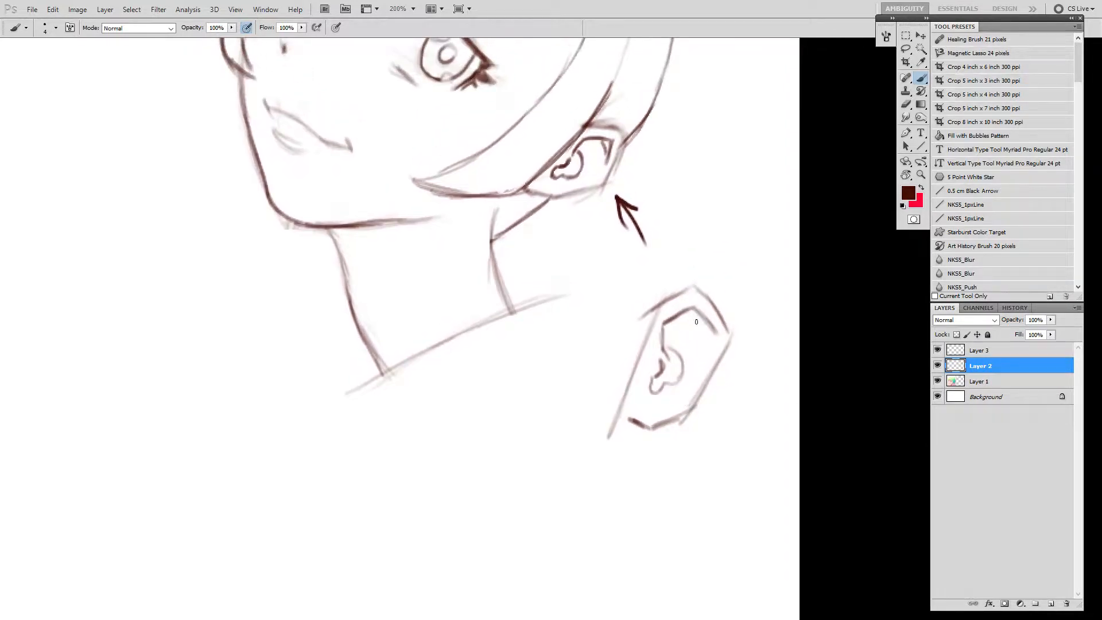
mouse_move(690, 314)
left_mouse_down()
mouse_move(711, 348)
mouse_move(643, 413)
left_mouse_up()
Step: Erase the enlarged ear study from Layer 2 with the eraser at size 113
key("e")
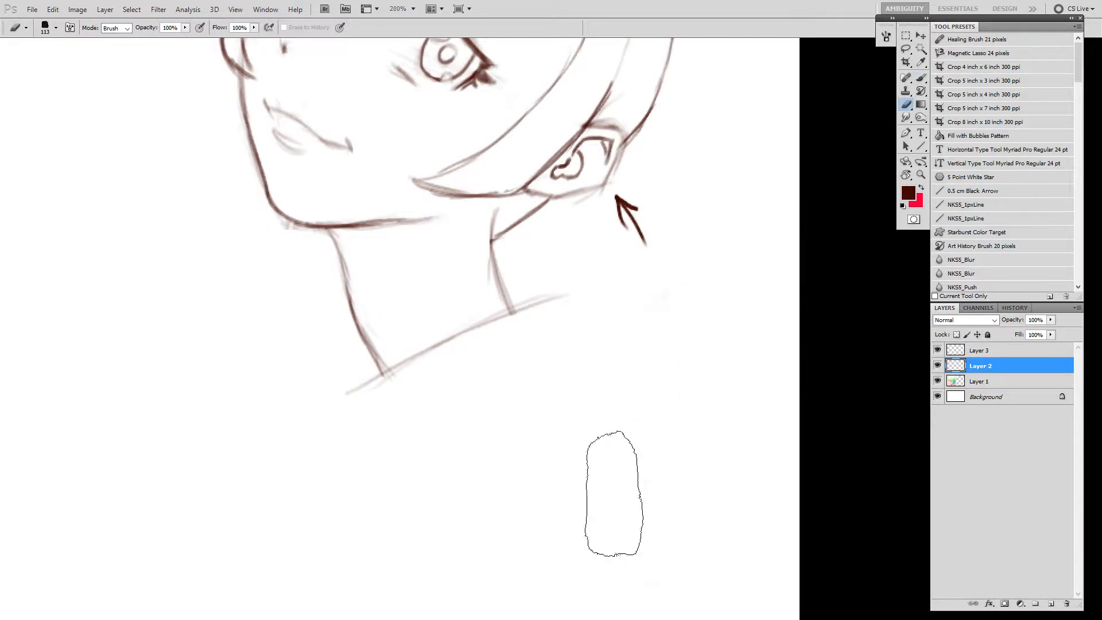
mouse_move(604, 383)
left_mouse_down()
mouse_move(620, 460)
mouse_move(745, 496)
mouse_move(712, 511)
left_mouse_up()
key("b")
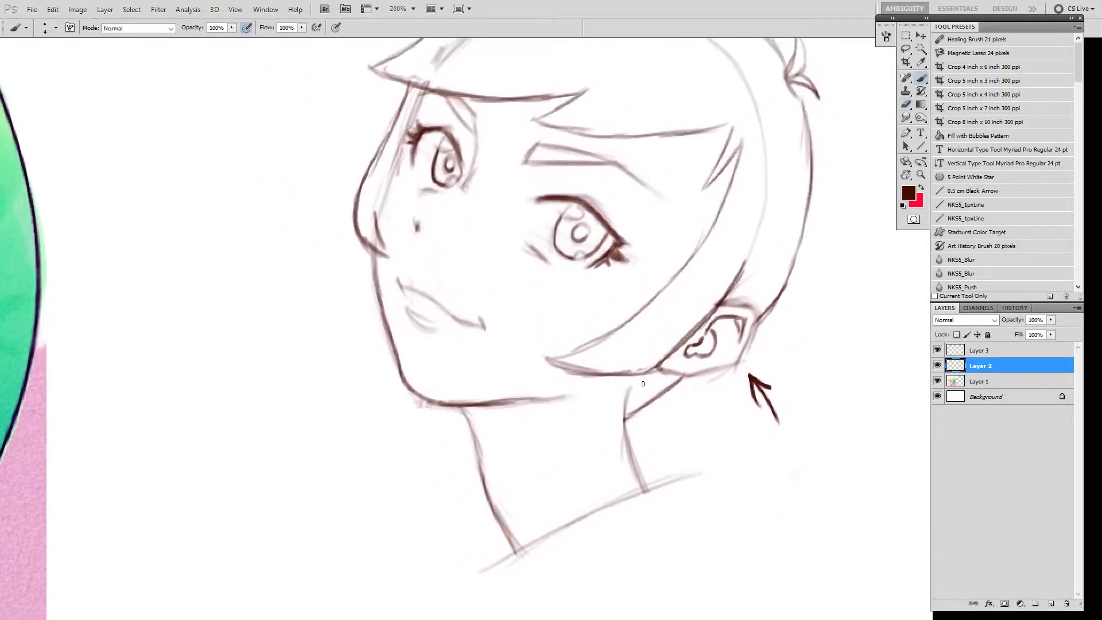
Step: Toggle Layer 2's visibility and compare the sketched head with the painted portrait's hair, eyes and ear
left_click(938, 368)
left_click(937, 368)
key("z")
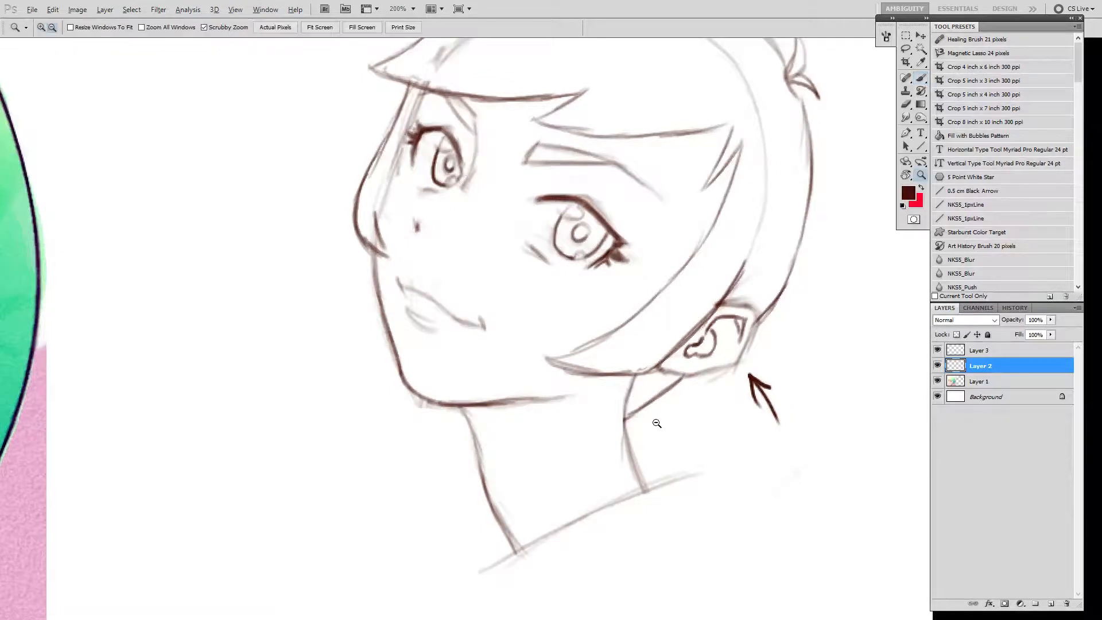
left_click(664, 424, "alt")
left_click(684, 436, "alt")
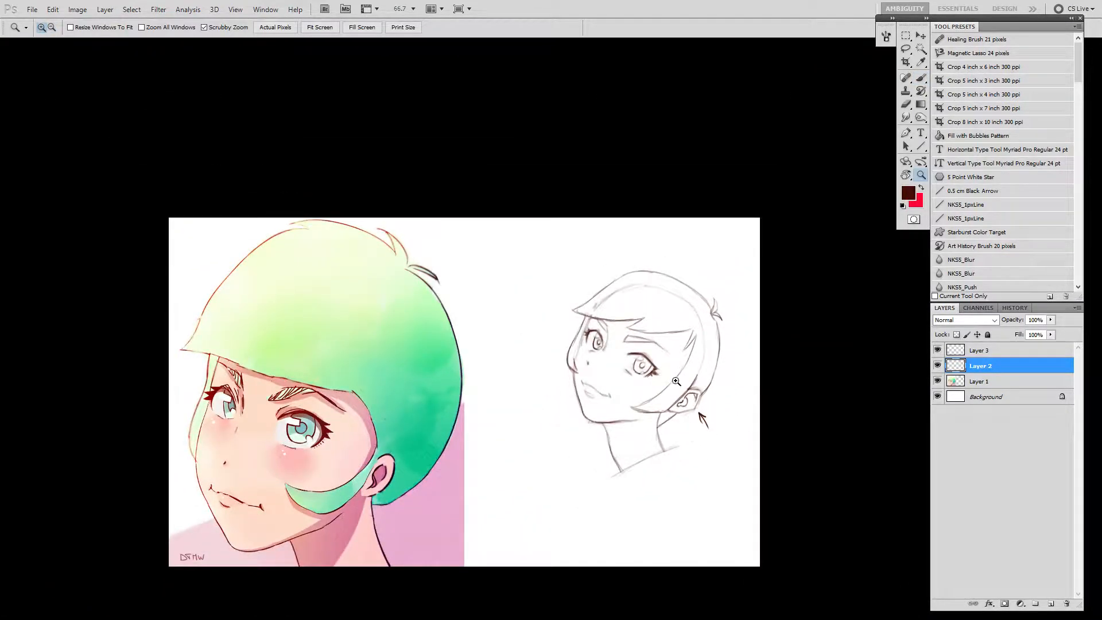
left_click(669, 353)
left_click(632, 333)
key("b")
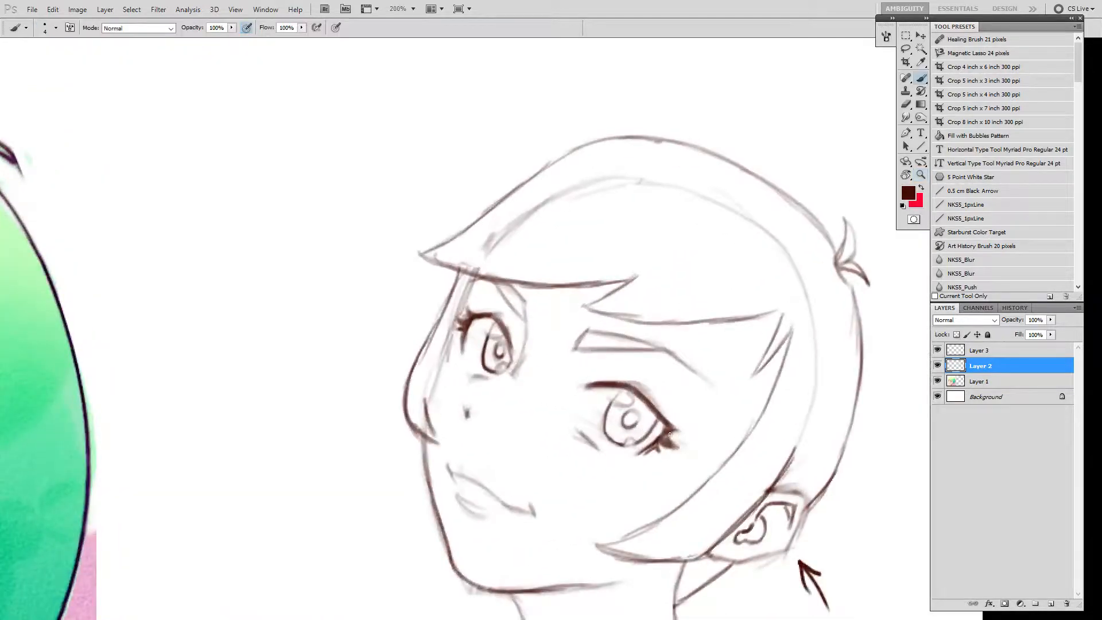
left_click_drag(668, 430, 679, 430)
left_click_drag(551, 381, 799, 345)
mouse_move(117, 454)
left_mouse_down()
mouse_move(556, 394)
mouse_move(754, 270)
left_mouse_up()
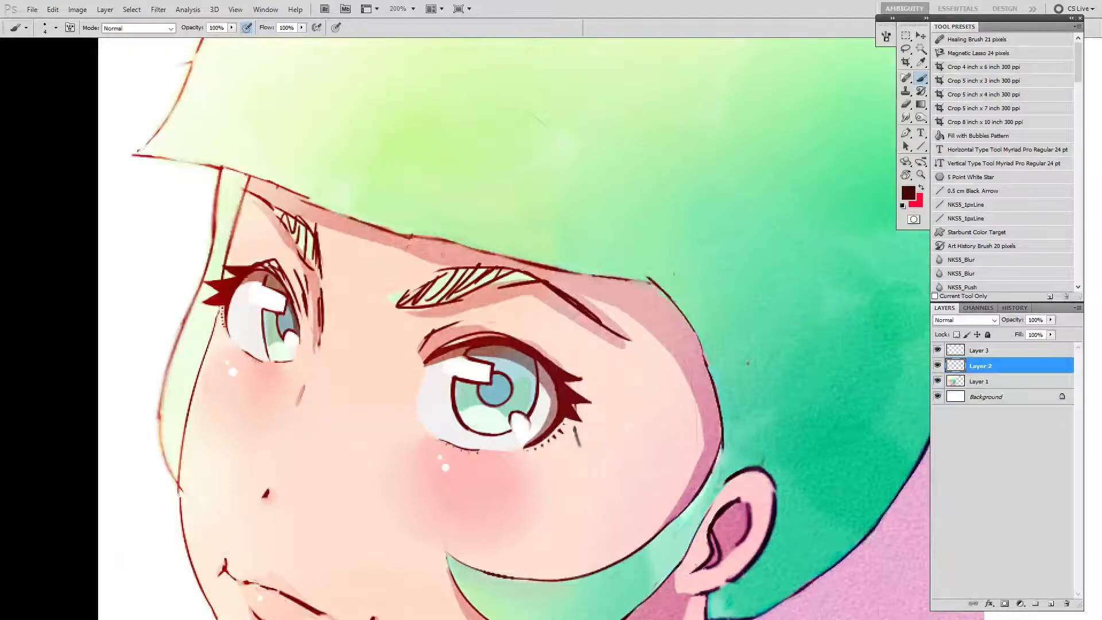
left_click_drag(683, 458, 431, 387)
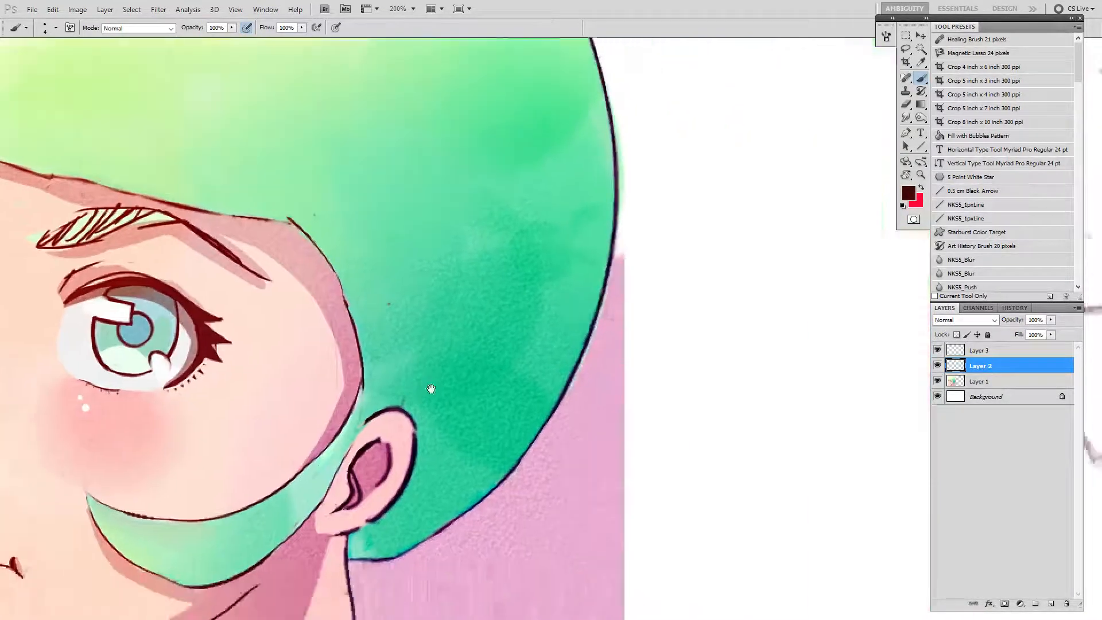
mouse_move(643, 394)
left_mouse_down()
mouse_move(596, 497)
mouse_move(444, 525)
left_mouse_up()
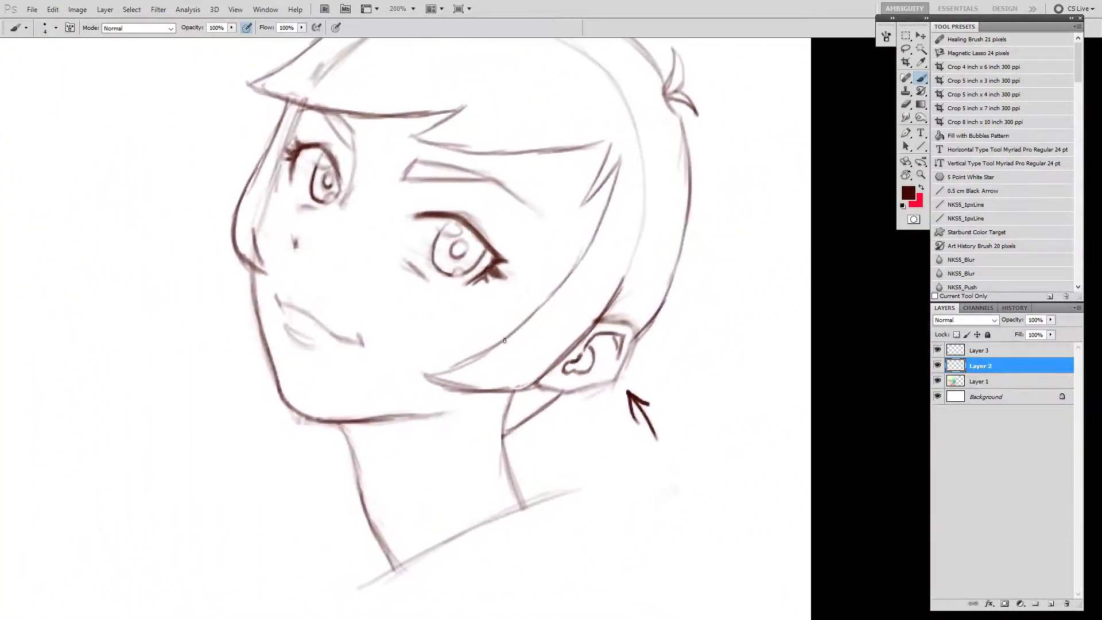
Step: Clean up stray construction strokes around the far end of the sketched fringe with the eraser at size 10
mouse_move(717, 276)
left_mouse_down()
mouse_move(756, 279)
mouse_move(725, 295)
mouse_move(759, 313)
mouse_move(738, 325)
mouse_move(759, 314)
mouse_move(740, 337)
mouse_move(748, 342)
mouse_move(758, 291)
mouse_move(725, 357)
mouse_move(746, 299)
left_mouse_up()
key("e")
key("b")
key("space")
mouse_move(425, 269)
left_mouse_down()
mouse_move(554, 448)
mouse_move(579, 439)
left_mouse_up()
key("e")
left_click_drag(413, 265, 377, 261)
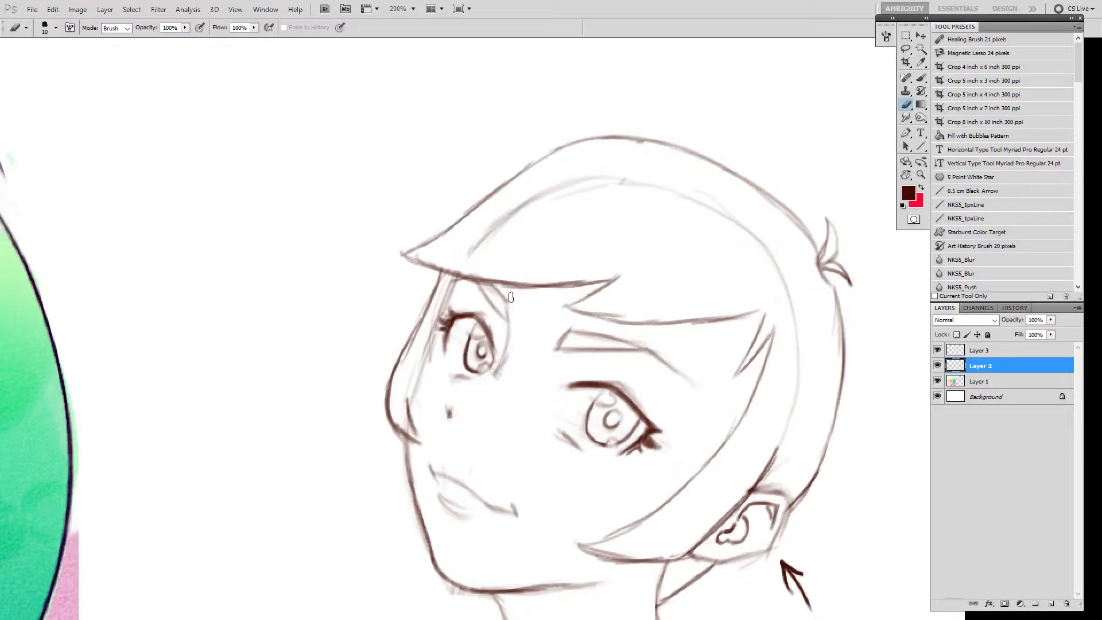
key("b")
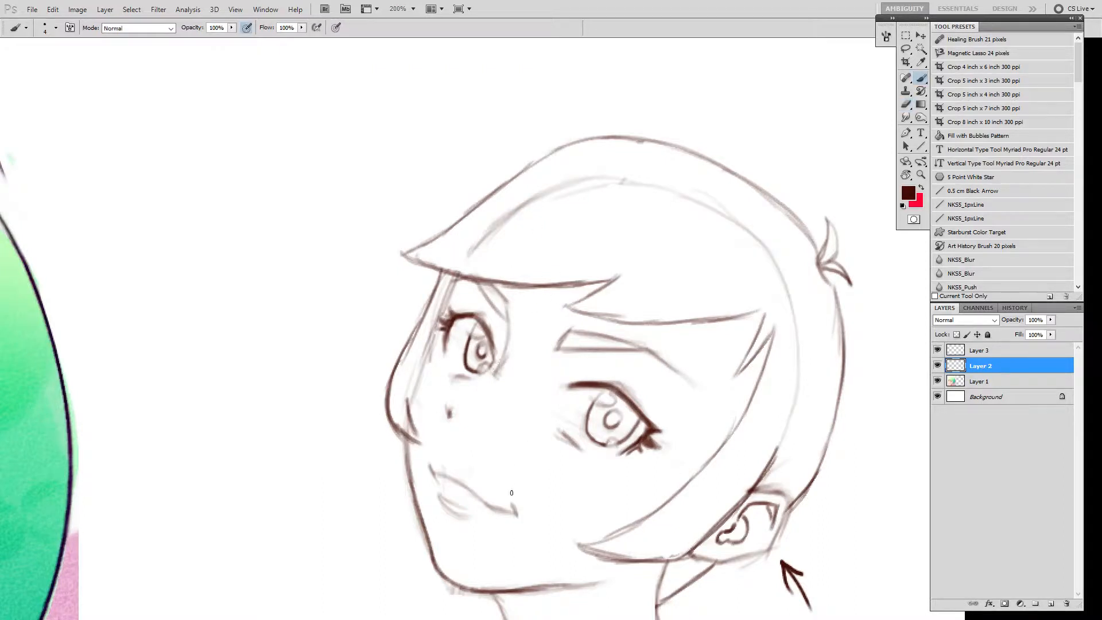
Step: Reinforce the lower edge of the near fringe lock on Layer 2 and erase stray marks at its notch
mouse_move(588, 367)
left_mouse_down()
mouse_move(506, 367)
mouse_move(568, 322)
left_mouse_up()
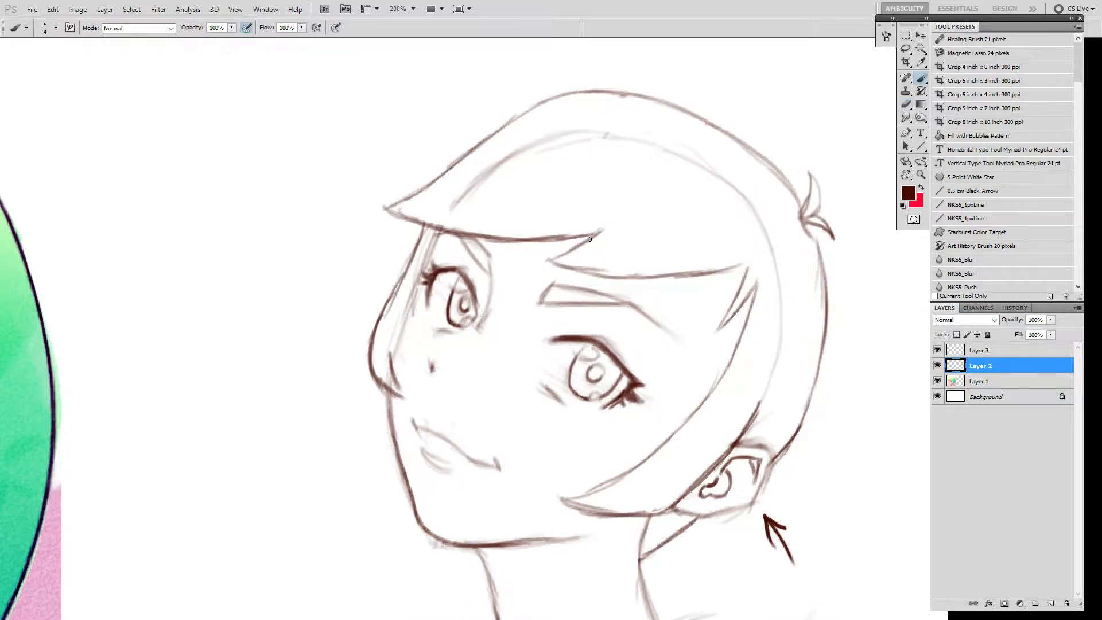
mouse_move(553, 262)
left_mouse_down()
mouse_move(615, 278)
mouse_move(571, 272)
mouse_move(652, 272)
mouse_move(627, 278)
mouse_move(686, 275)
left_mouse_up()
key("e")
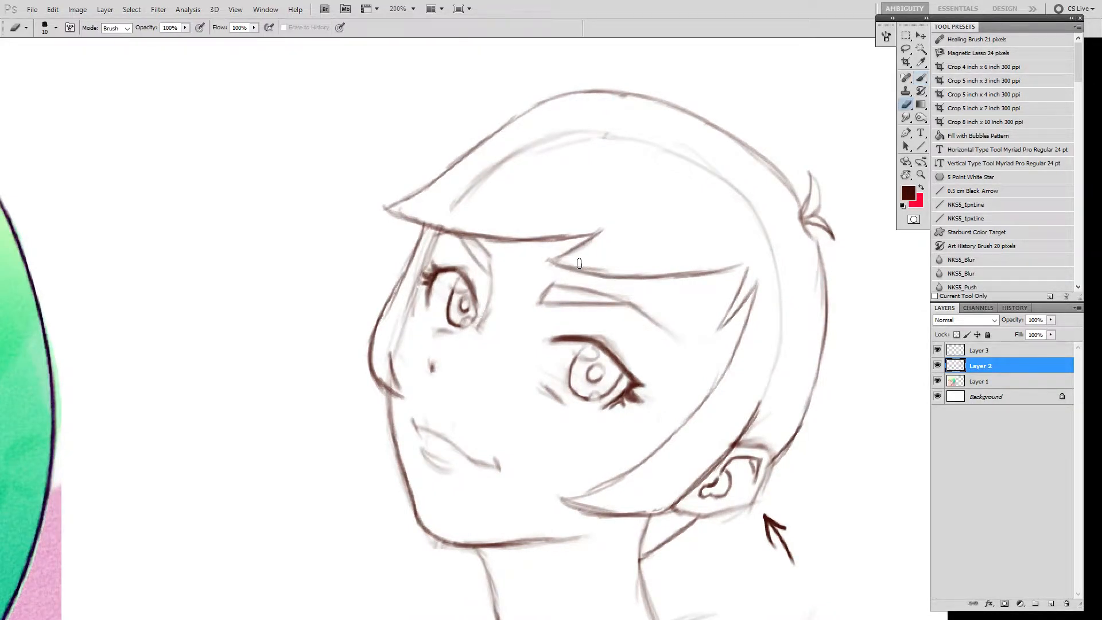
left_click_drag(579, 263, 588, 263)
key("b")
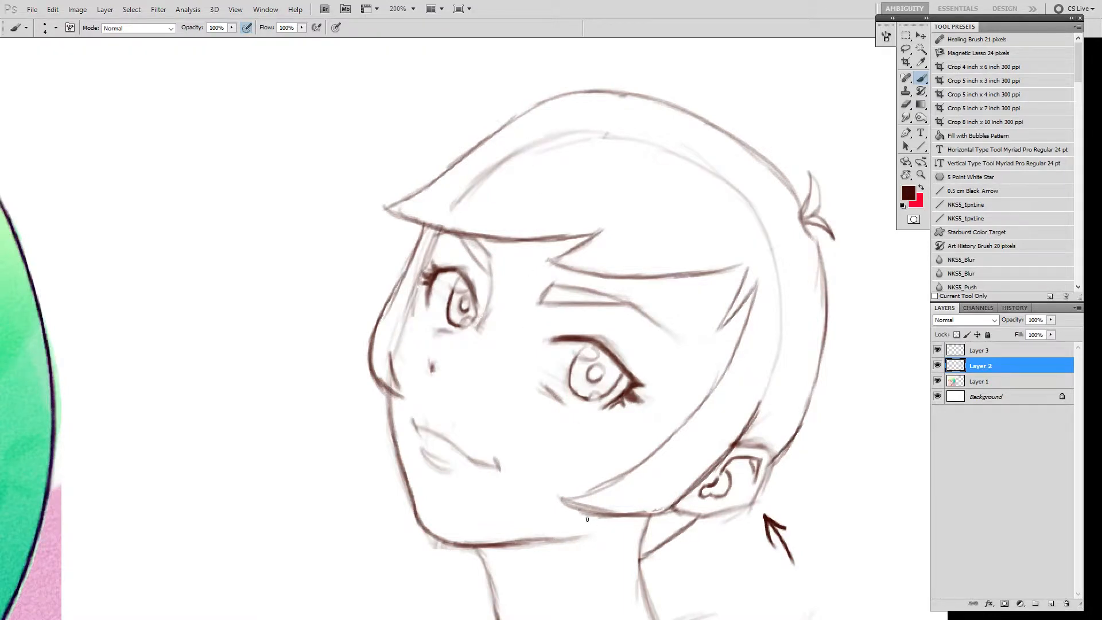
Step: Lasso the near fringe lock on Layer 2, rotate it slightly clockwise with Free Transform, and deselect it
key("z")
left_click_drag(542, 394, 455, 486)
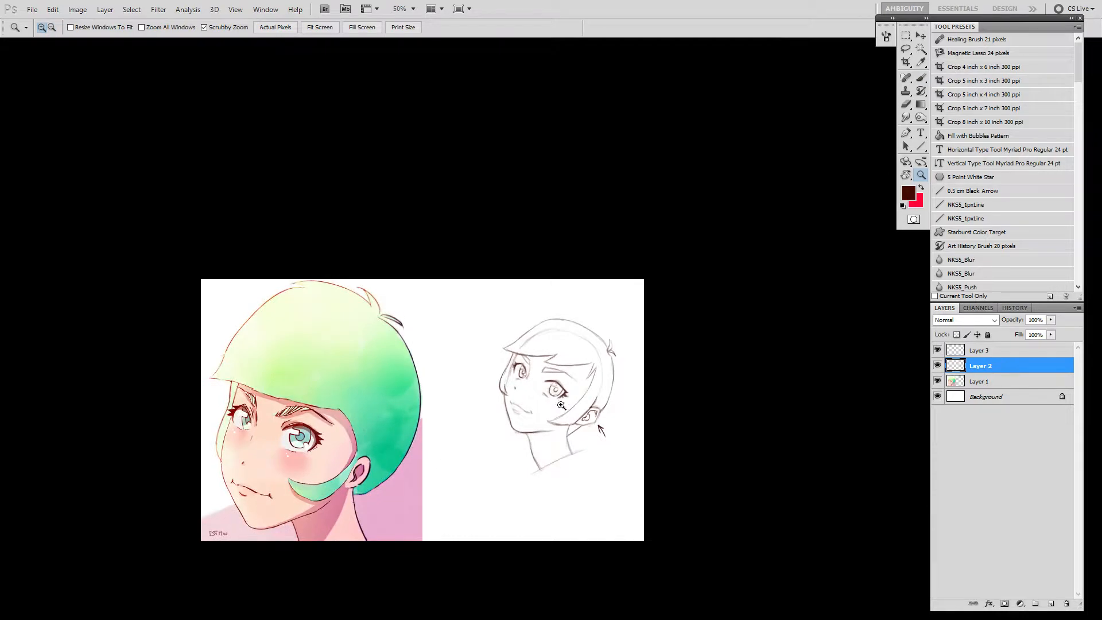
left_click(591, 379)
left_click(591, 379)
left_click(590, 379)
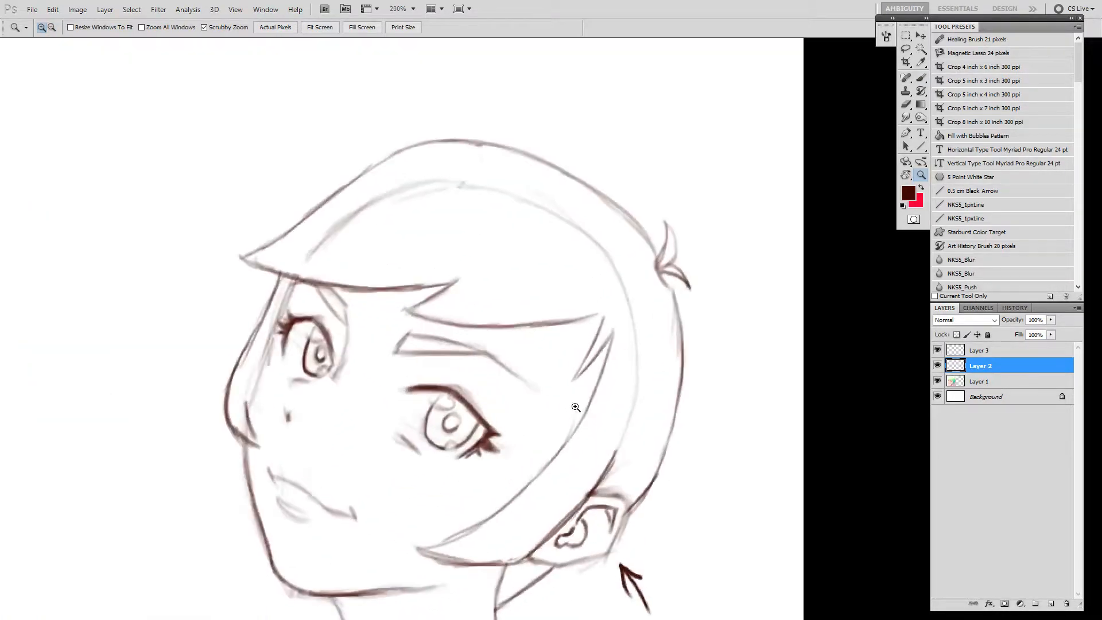
key("l")
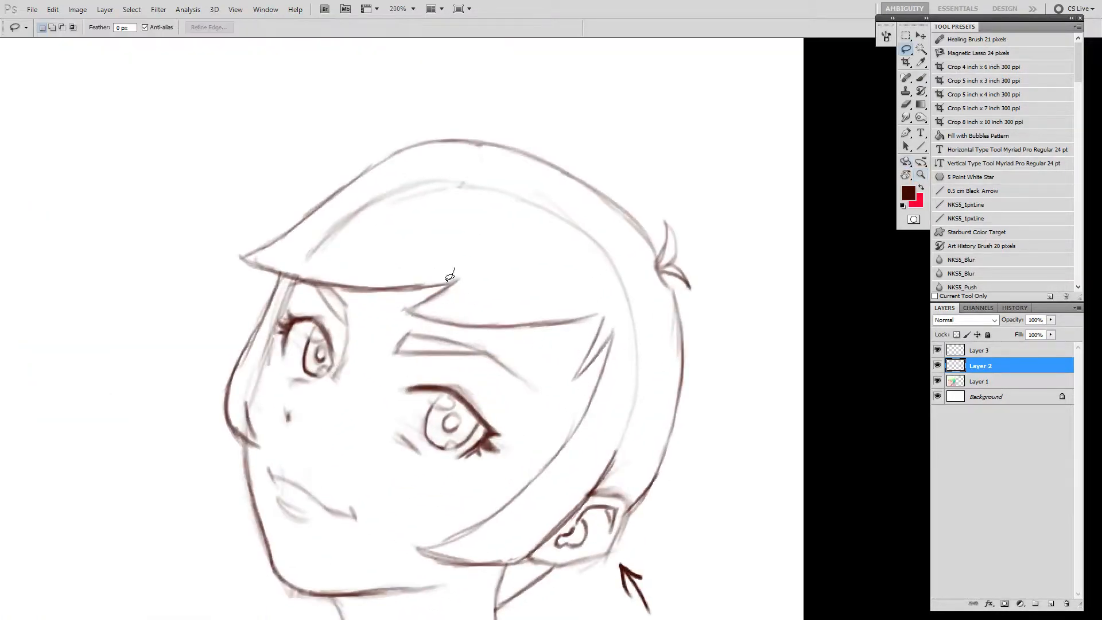
mouse_move(447, 281)
left_mouse_down()
mouse_move(401, 304)
mouse_move(491, 340)
mouse_move(556, 389)
mouse_move(591, 376)
mouse_move(623, 313)
mouse_move(568, 264)
mouse_move(456, 267)
left_mouse_up()
left_click(937, 365)
left_click(938, 365)
key("ctrl+t")
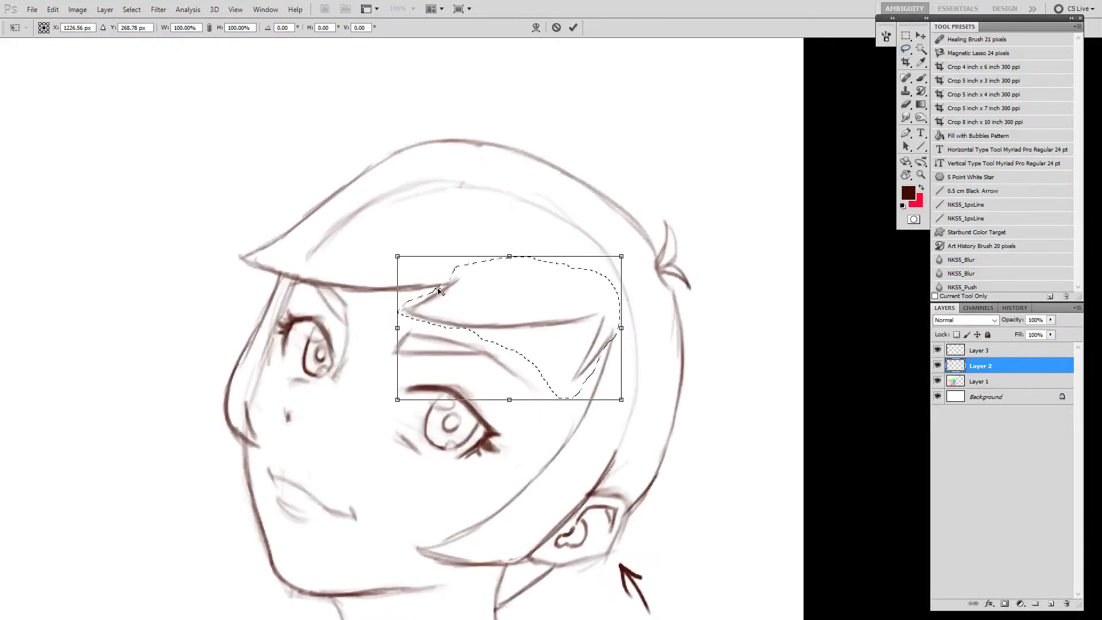
left_click_drag(667, 419, 668, 444)
key("Return")
key("ctrl+d")
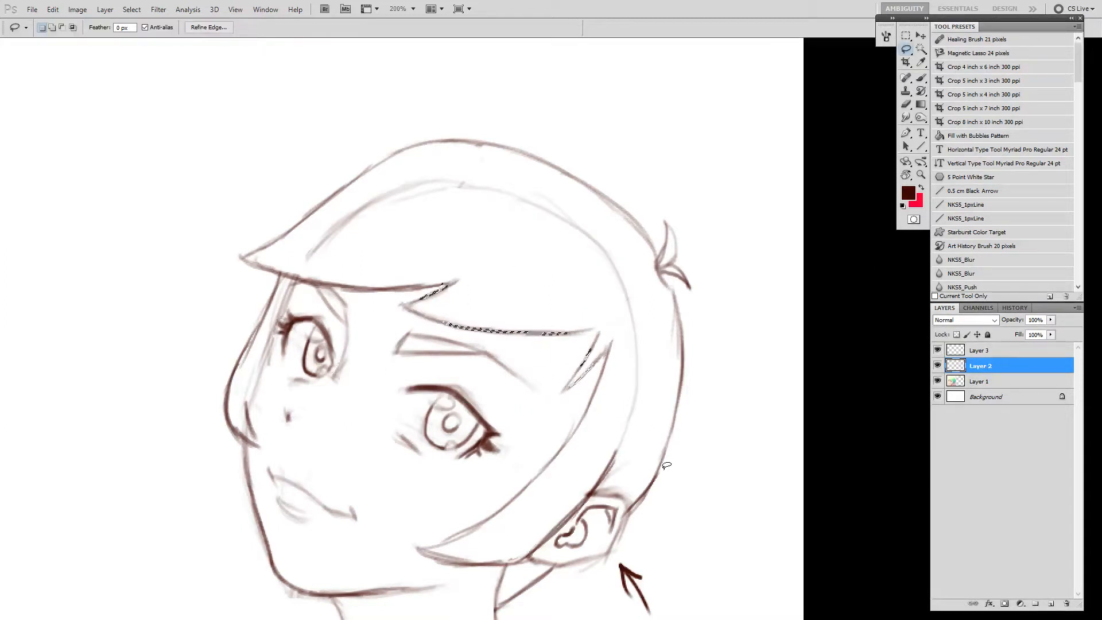
Step: Mark the hair's thickness with a short line between the skull guide and the hair outline near the crown of the sketch
key("z")
left_click(571, 432, "alt")
left_click(571, 433, "alt")
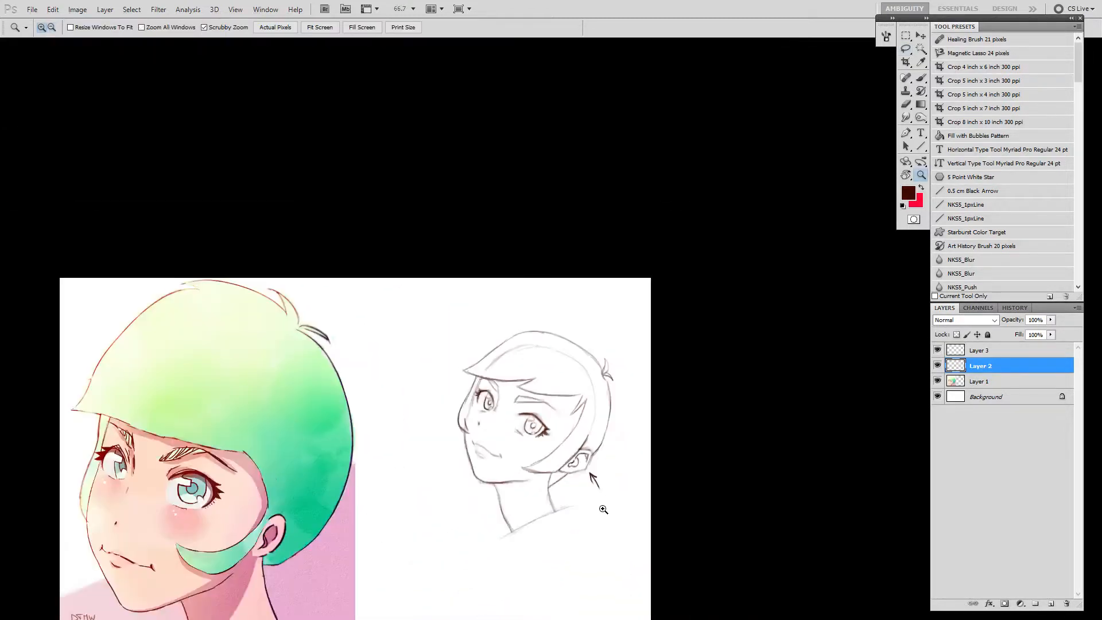
left_click_drag(536, 504, 683, 395)
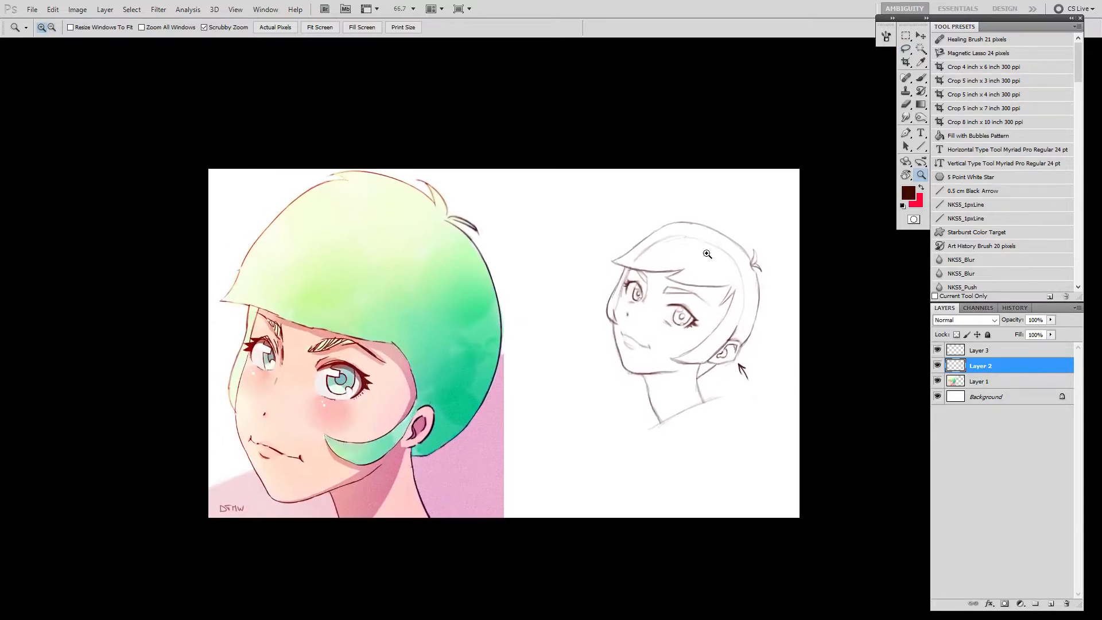
left_click(720, 247)
left_click(721, 245)
key("n")
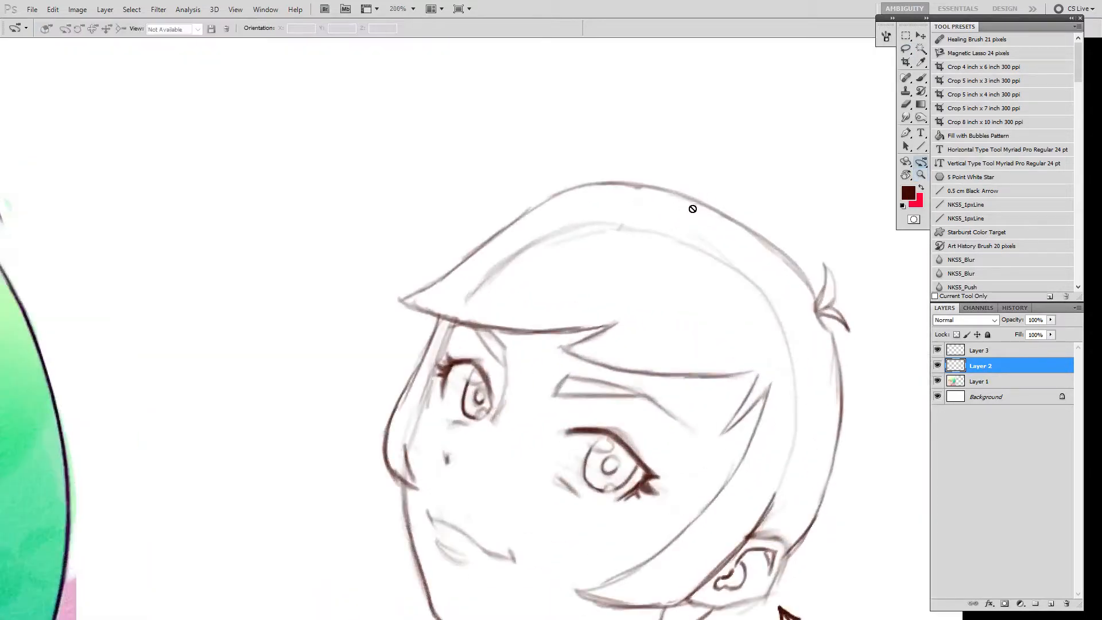
key("b")
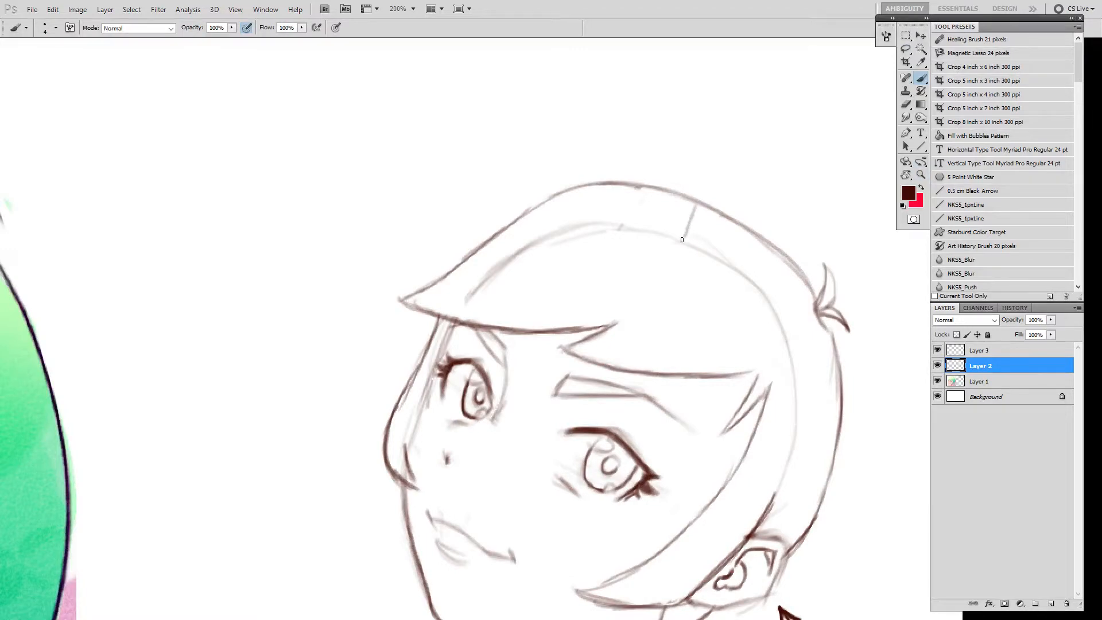
left_click_drag(682, 240, 700, 204)
key("z")
left_click(709, 301, "alt")
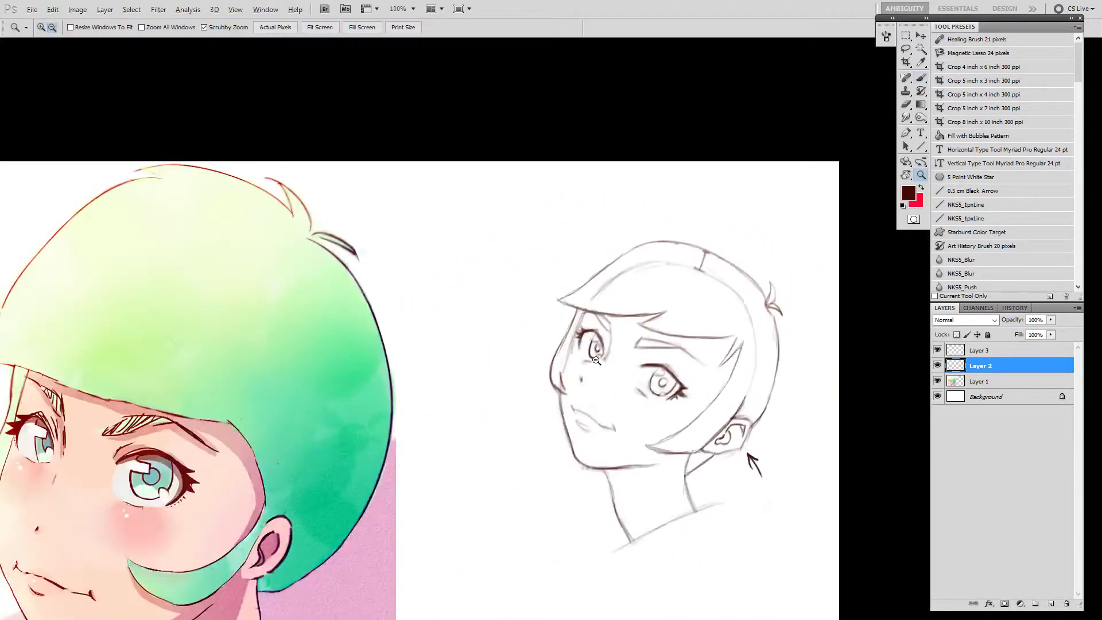
left_click(612, 390, "alt")
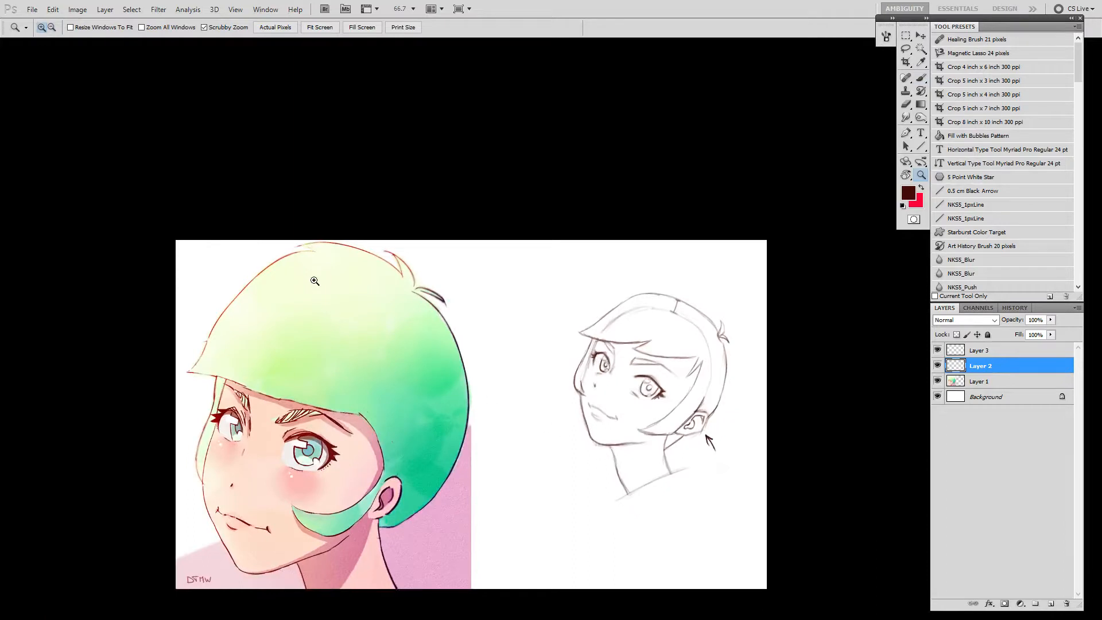
Step: Try a short contour stroke just ahead of the sketched neck's front line on Layer 2
key("v")
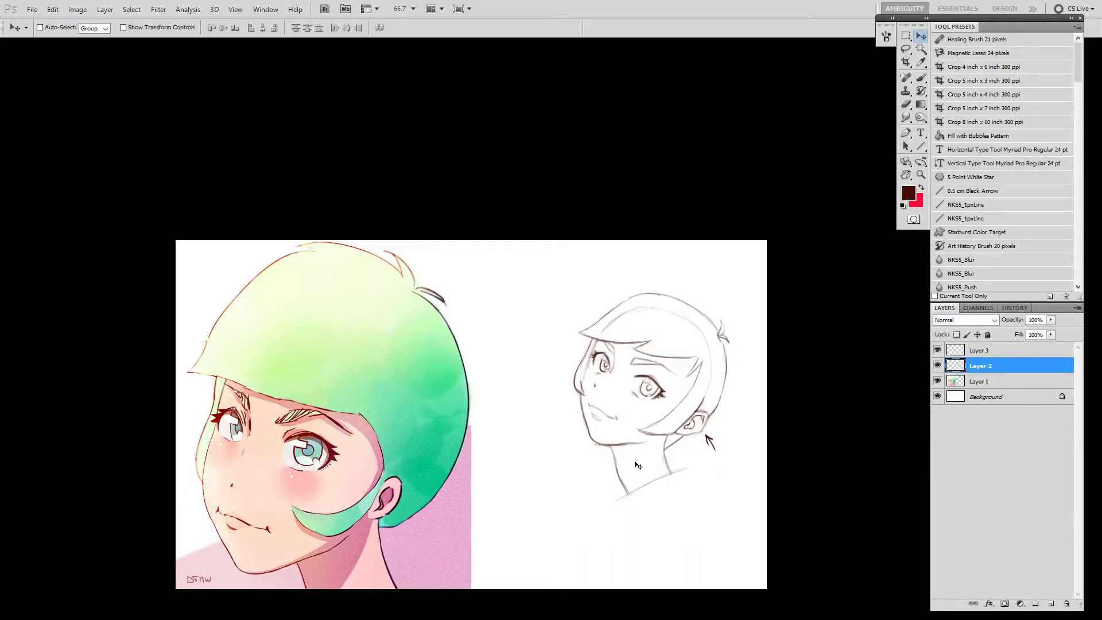
left_click_drag(624, 495, 667, 416)
key("z")
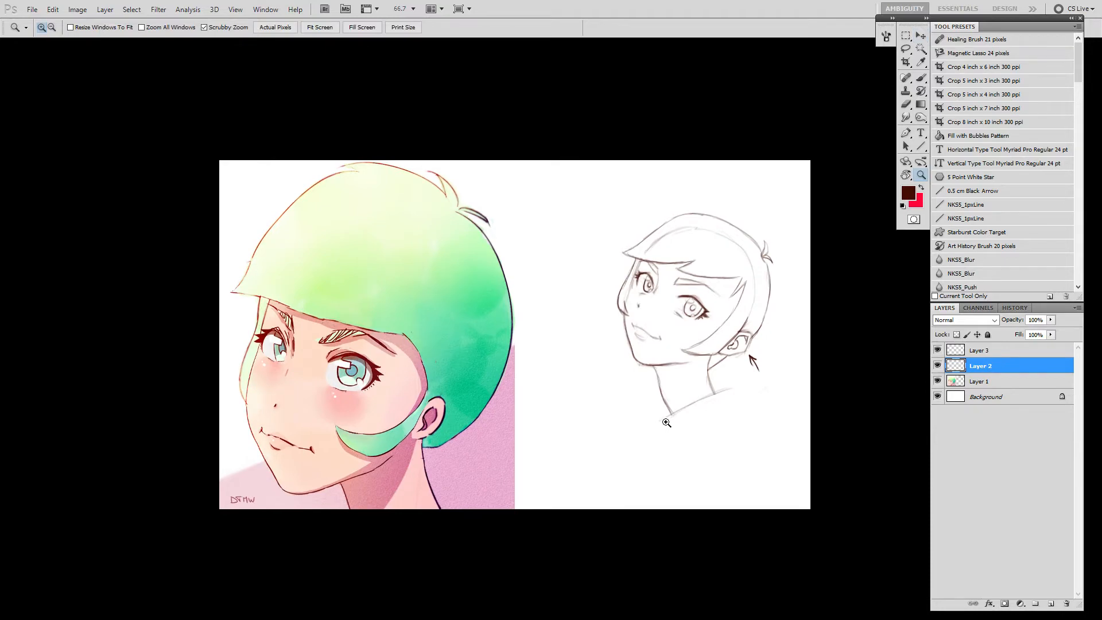
left_click(670, 409)
left_click(670, 409)
key("b")
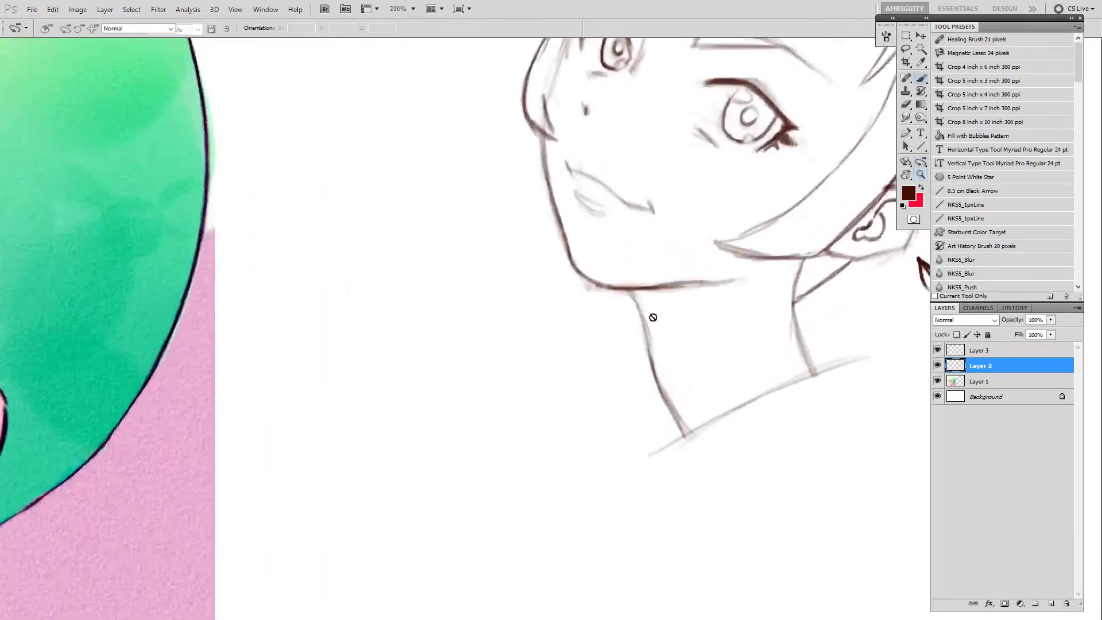
mouse_move(629, 332)
left_mouse_down()
mouse_move(652, 404)
mouse_move(649, 394)
left_mouse_up()
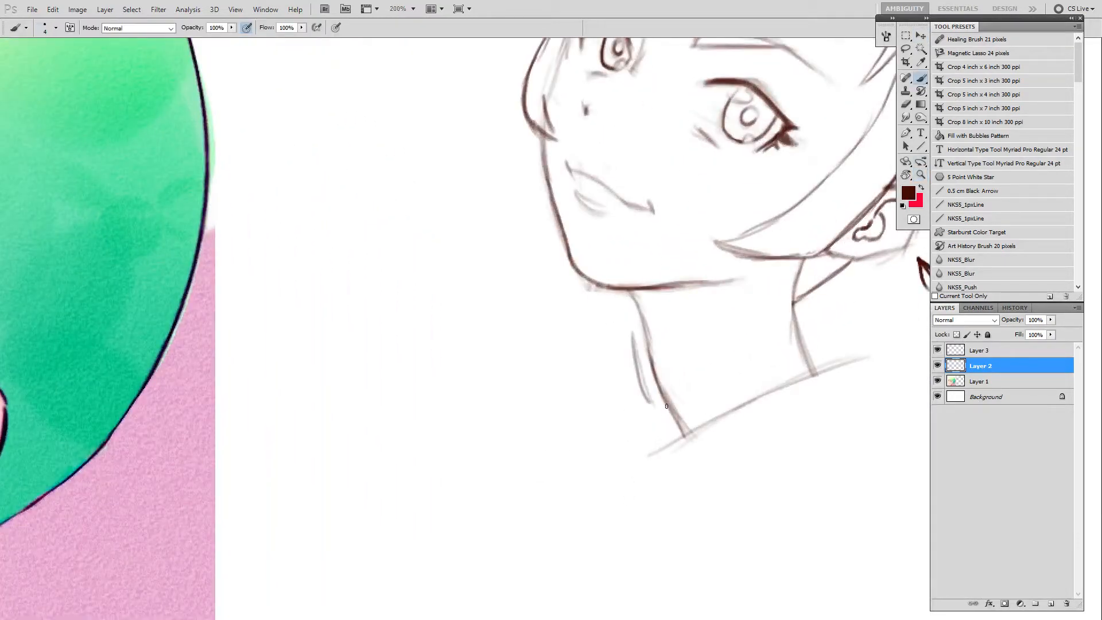
key("ctrl+z")
Step: Erase the stray marks around the underside of the sketched chin on Layer 2 with the eraser at size 10
key("e")
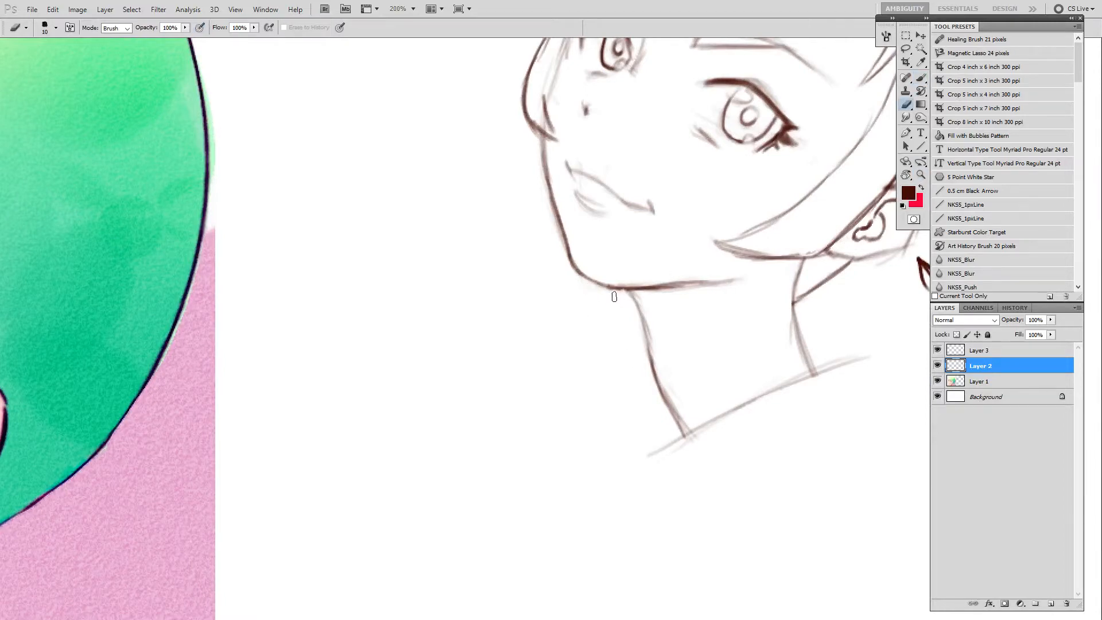
key("b")
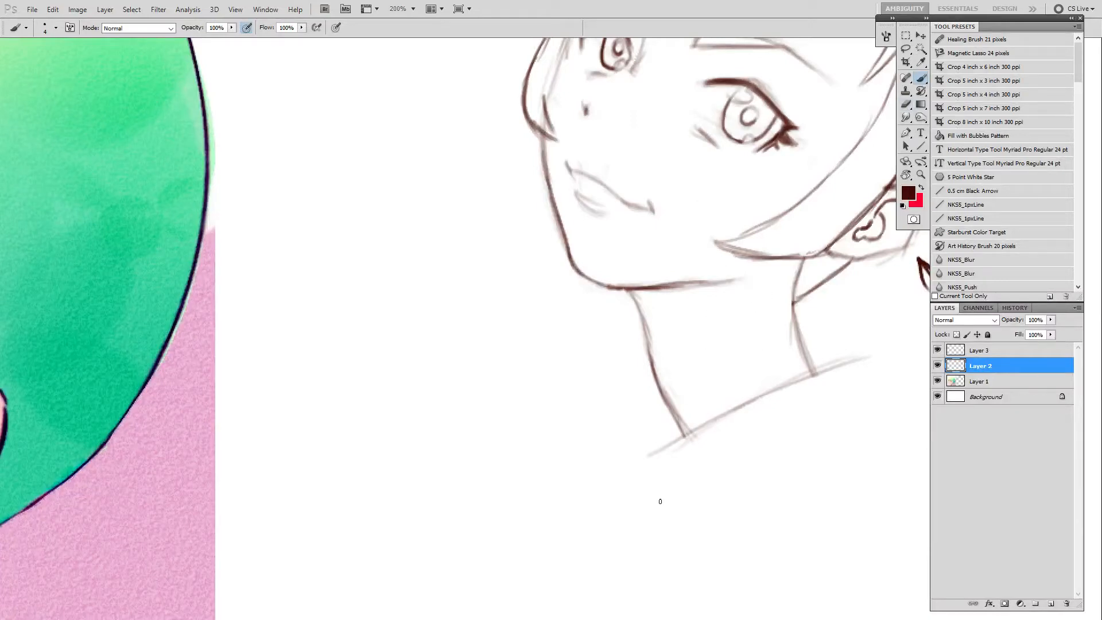
key("e")
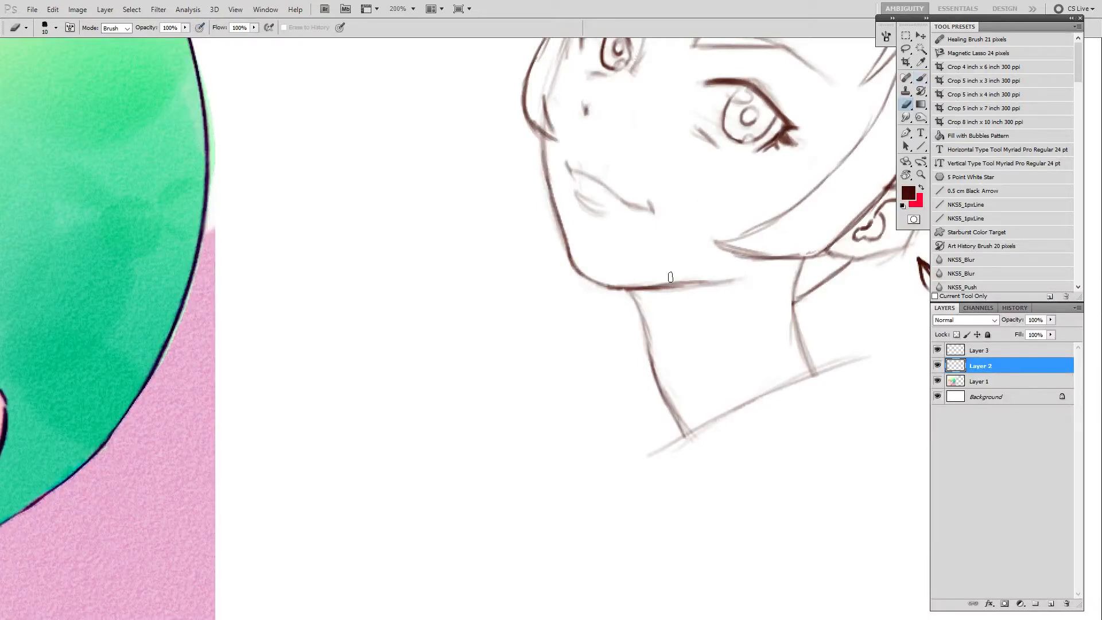
key("z")
left_click(536, 431, "alt")
left_click(536, 431, "alt")
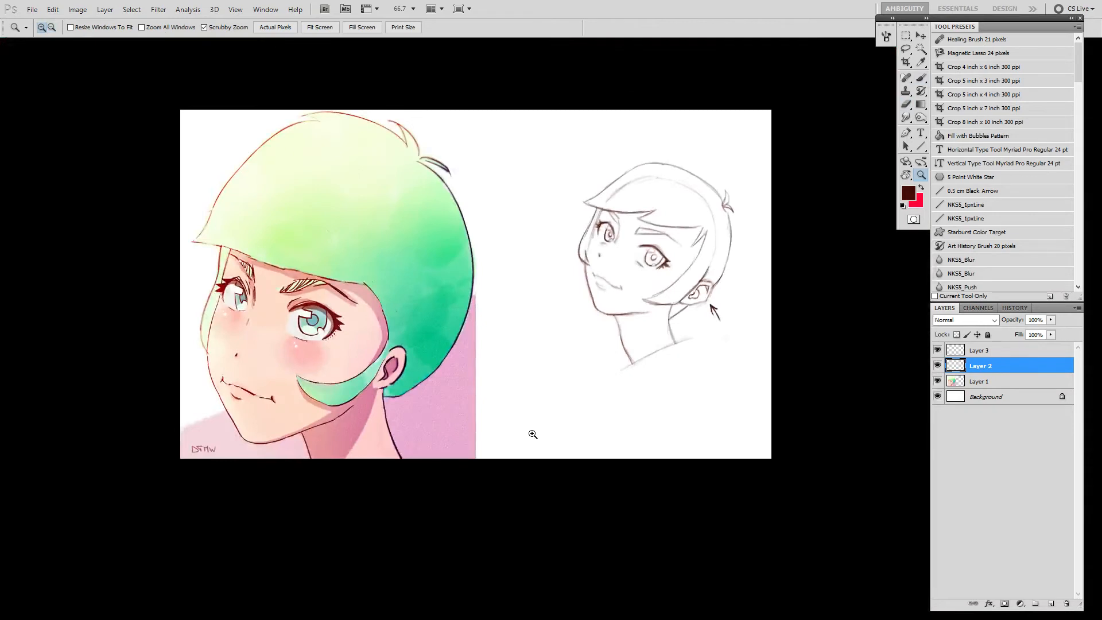
left_click_drag(584, 356, 601, 392)
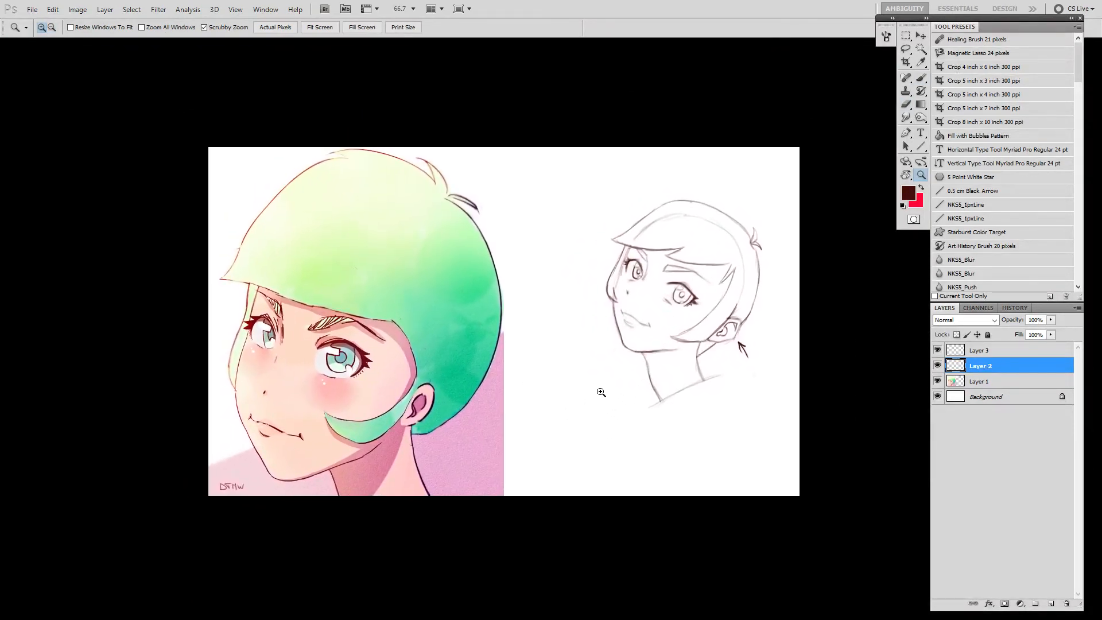
Step: Switch to the Sycra Forum page in Google Chrome
key("alt+Tab")
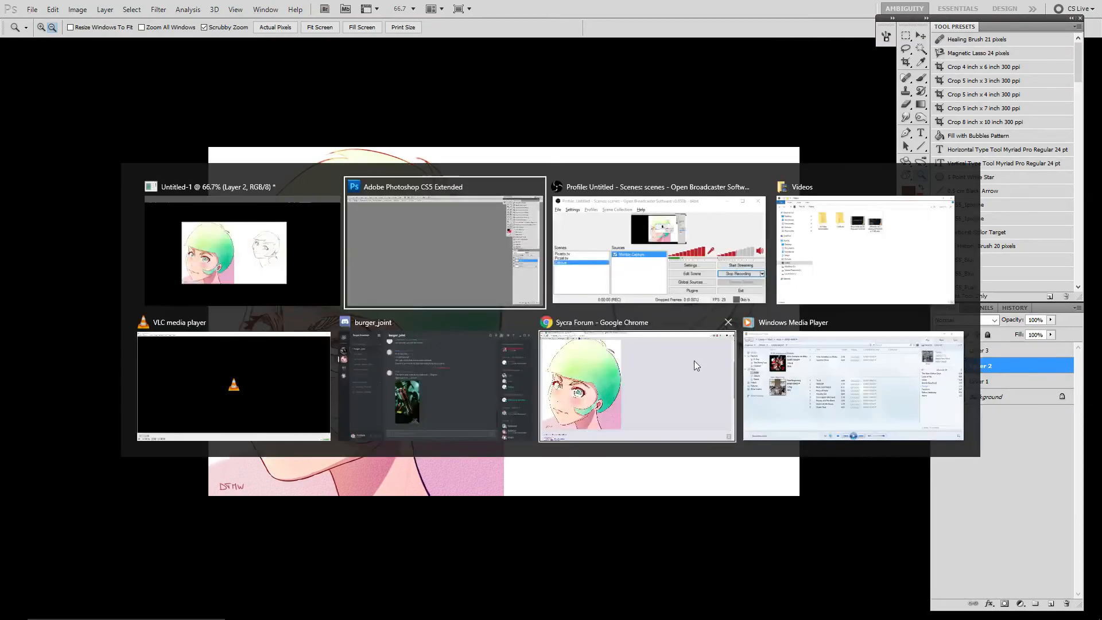